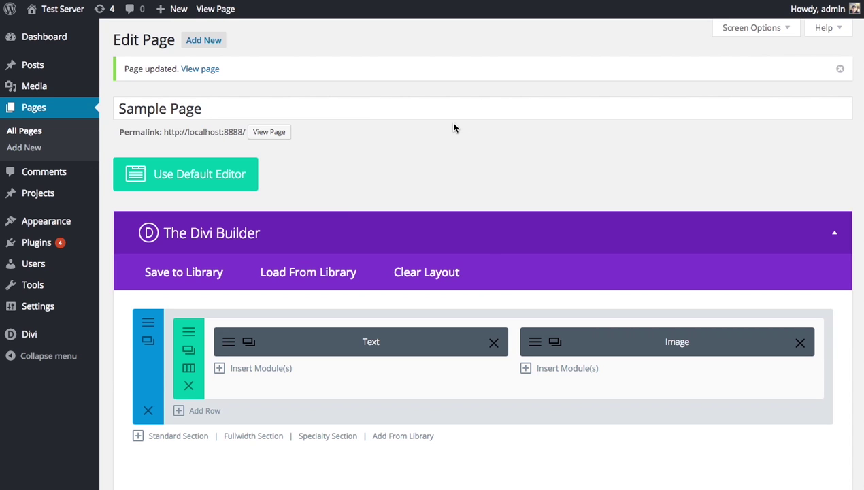
- Move the Text module into the right column so the Image module comes first
{"action": "left_click_drag", "start_coordinate": [149, 370], "coordinate": [208, 385]}
{"action": "mouse_move", "coordinate": [340, 351]}
{"action": "left_mouse_down"}
{"action": "mouse_move", "coordinate": [311, 352]}
{"action": "mouse_move", "coordinate": [372, 356]}
{"action": "mouse_move", "coordinate": [316, 351]}
{"action": "mouse_move", "coordinate": [327, 346]}
{"action": "left_mouse_up"}
{"action": "mouse_move", "coordinate": [634, 345]}
{"action": "left_mouse_down"}
{"action": "mouse_move", "coordinate": [632, 353]}
{"action": "mouse_move", "coordinate": [649, 351]}
{"action": "mouse_move", "coordinate": [640, 350]}
{"action": "left_mouse_up"}
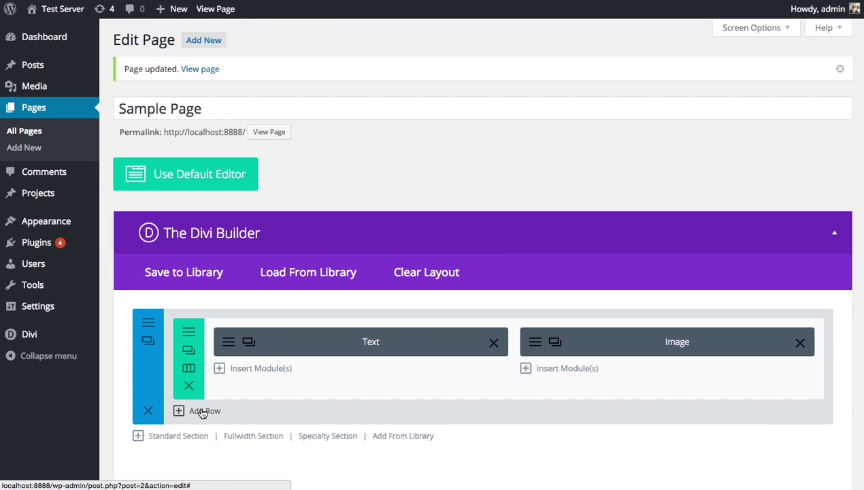
{"action": "scroll", "coordinate": [243, 410], "scroll_direction": "down", "scroll_amount": 1}
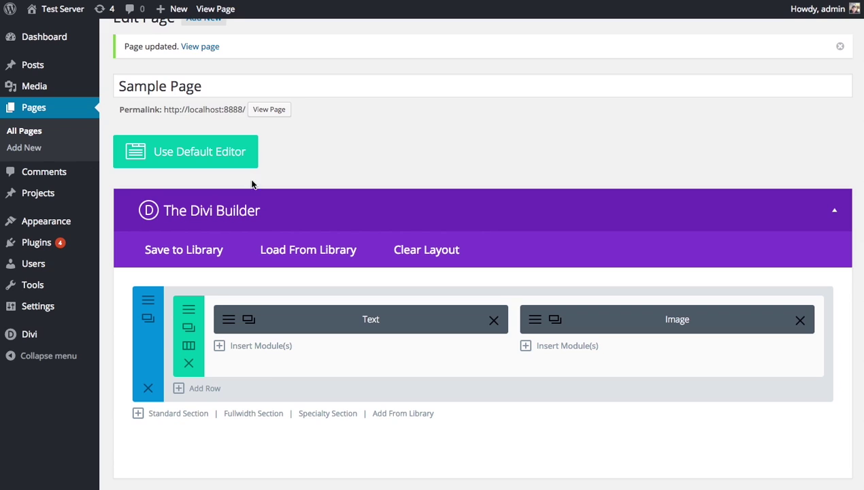
{"action": "scroll", "coordinate": [253, 184], "scroll_direction": "up", "scroll_amount": 1}
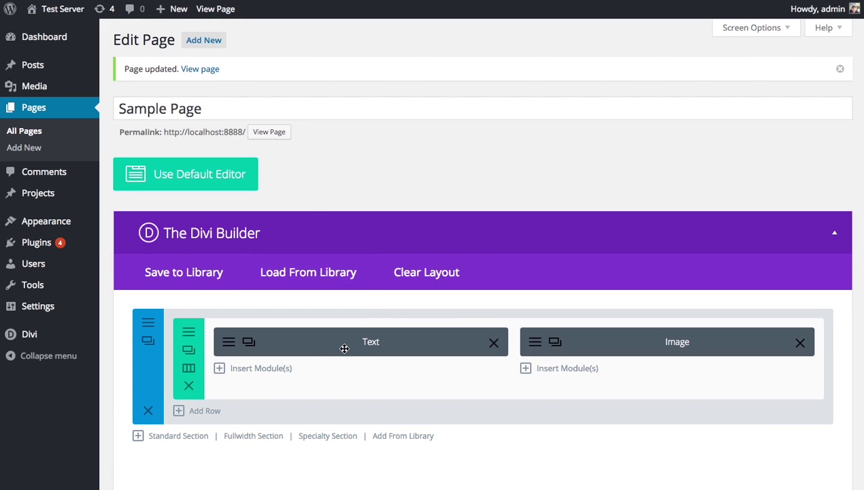
{"action": "mouse_move", "coordinate": [343, 341]}
{"action": "left_mouse_down"}
{"action": "mouse_move", "coordinate": [415, 364]}
{"action": "mouse_move", "coordinate": [605, 346]}
{"action": "mouse_move", "coordinate": [505, 334]}
{"action": "mouse_move", "coordinate": [328, 334]}
{"action": "left_mouse_up"}
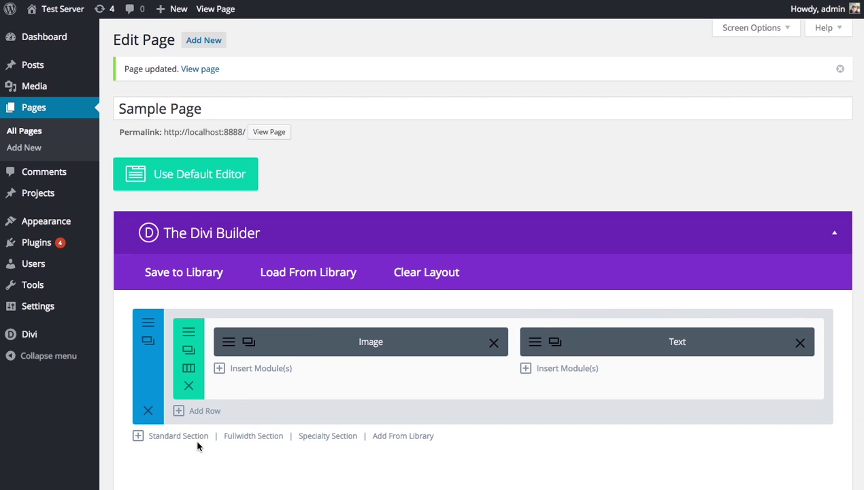
- Update the page to save the rearranged layout
{"action": "scroll", "coordinate": [515, 315], "scroll_direction": "down", "scroll_amount": 1}
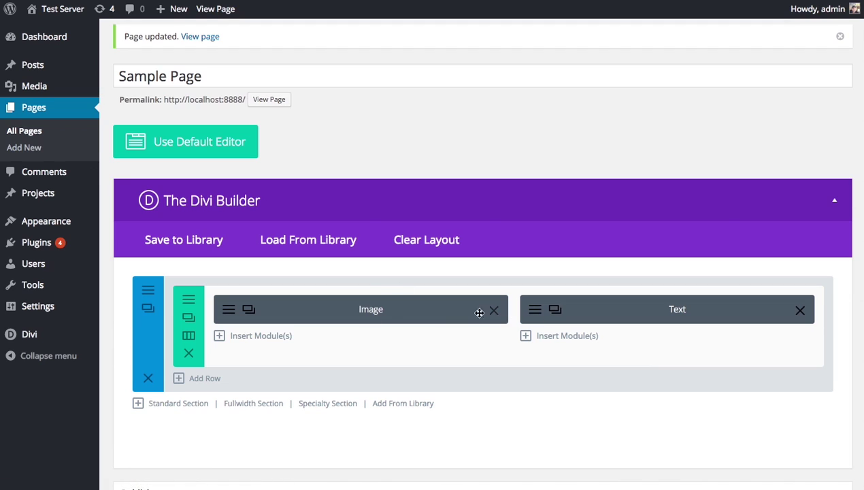
{"action": "scroll", "coordinate": [492, 347], "scroll_direction": "down", "scroll_amount": 8}
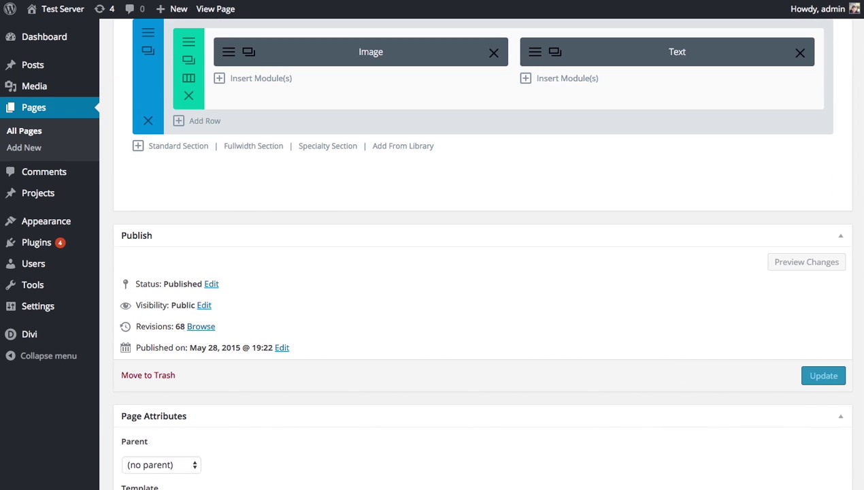
{"action": "left_click", "coordinate": [830, 381]}
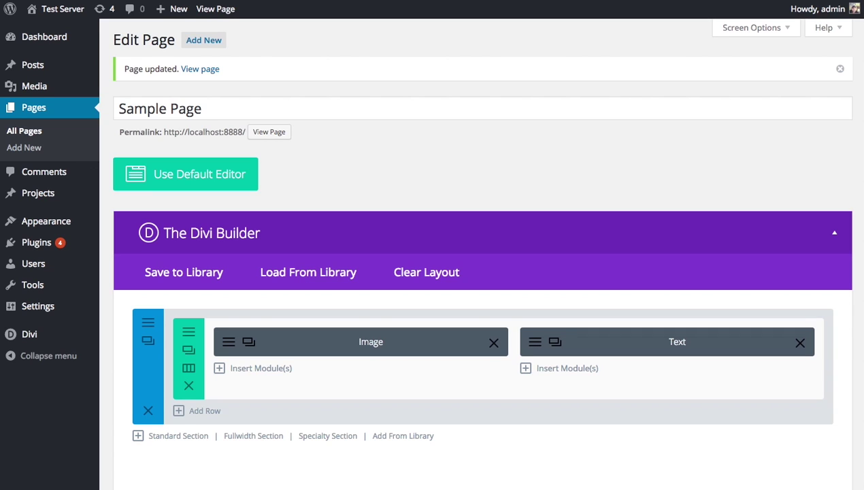
- Add a row of three equal 1/3 columns below the Image/Text row
{"action": "left_click", "coordinate": [202, 412]}
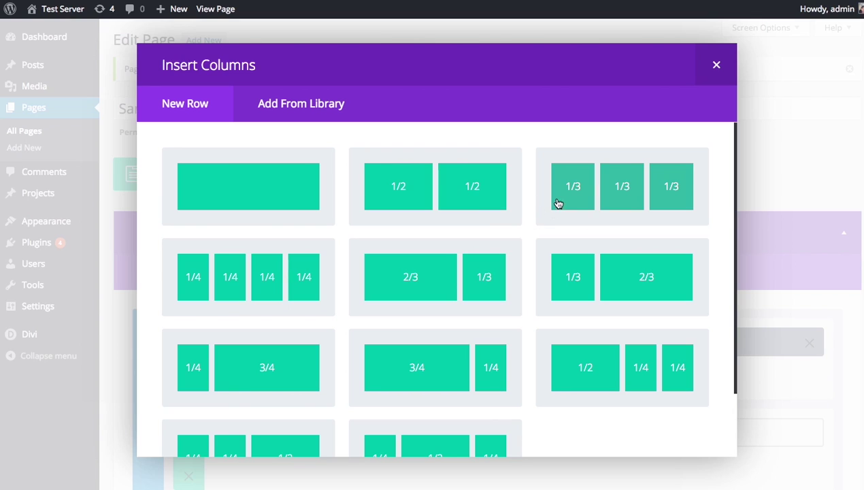
{"action": "scroll", "coordinate": [413, 264], "scroll_direction": "down", "scroll_amount": 1}
{"action": "scroll", "coordinate": [413, 264], "scroll_direction": "down", "scroll_amount": 3}
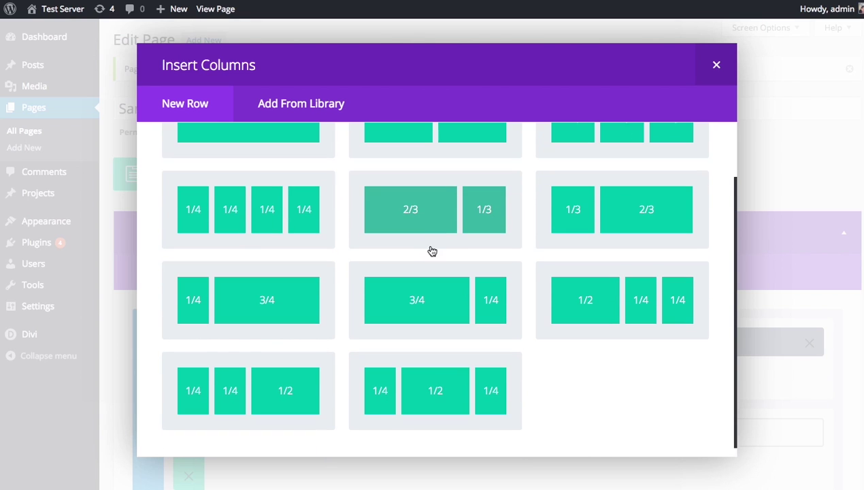
{"action": "scroll", "coordinate": [413, 266], "scroll_direction": "up", "scroll_amount": 4}
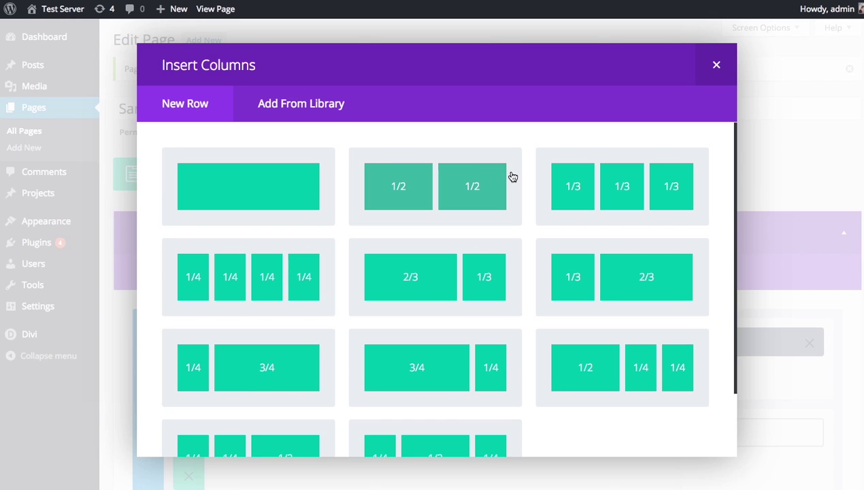
{"action": "left_click", "coordinate": [634, 195]}
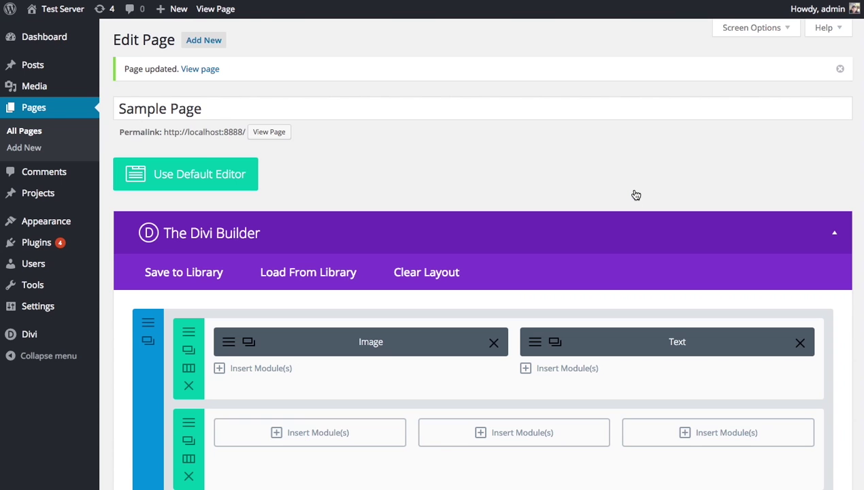
- Insert an Image module into the left column of the new three-column row
{"action": "scroll", "coordinate": [631, 193], "scroll_direction": "down", "scroll_amount": 3}
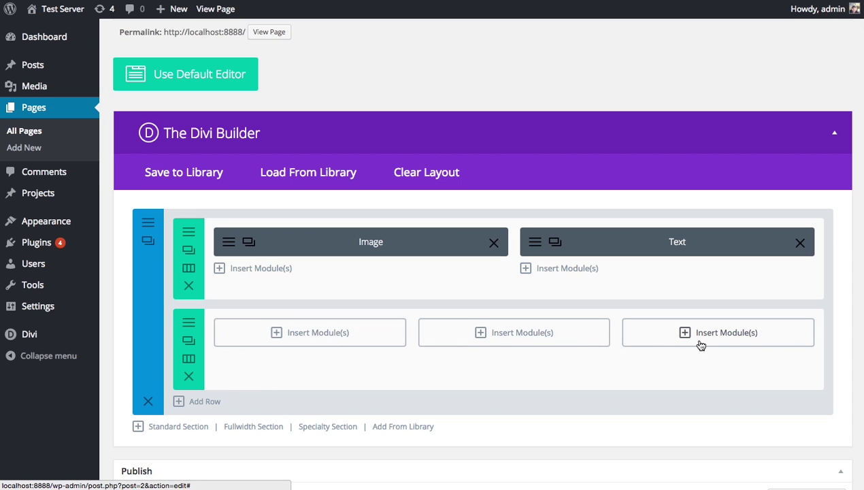
{"action": "left_click", "coordinate": [296, 336]}
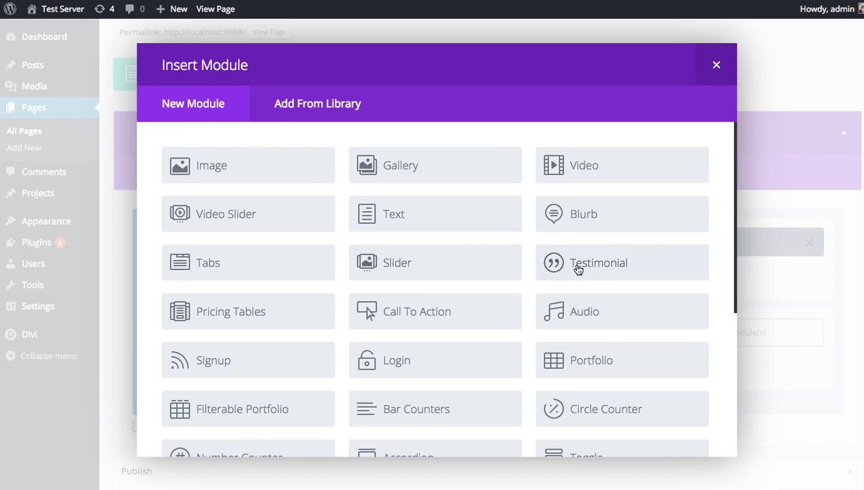
{"action": "left_click", "coordinate": [237, 174]}
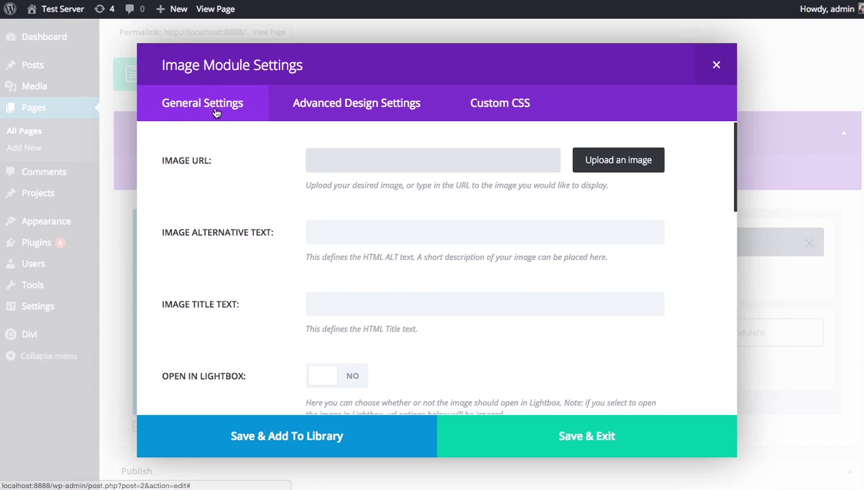
{"action": "scroll", "coordinate": [210, 191], "scroll_direction": "down", "scroll_amount": 10}
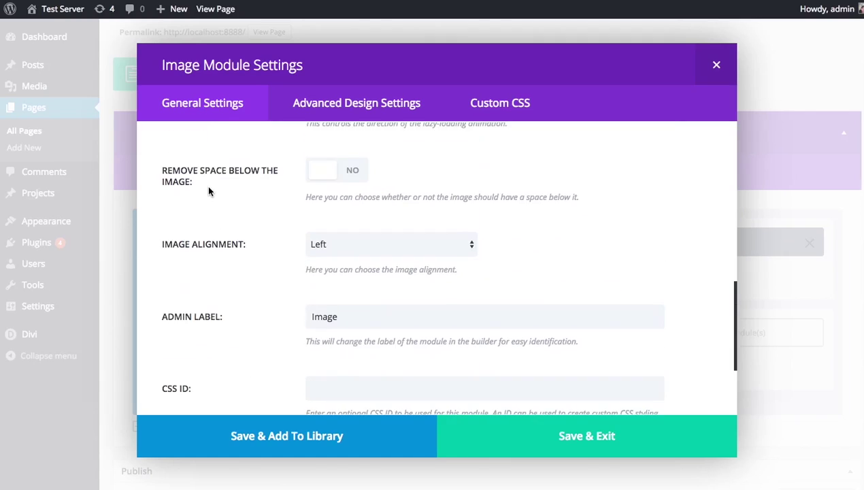
{"action": "scroll", "coordinate": [208, 202], "scroll_direction": "up", "scroll_amount": 10}
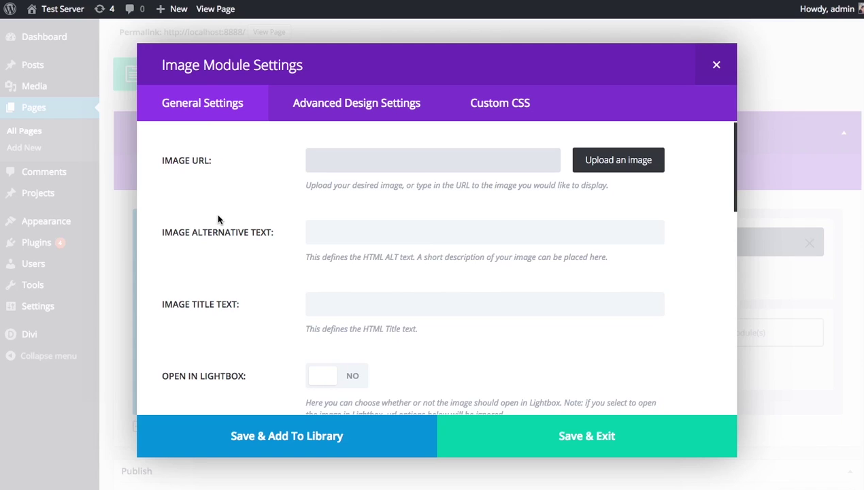
{"action": "left_click", "coordinate": [347, 113]}
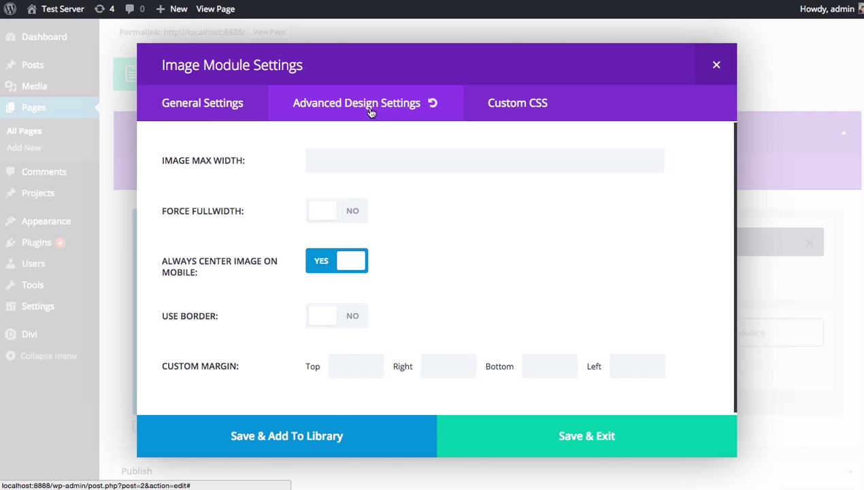
{"action": "left_click", "coordinate": [513, 104]}
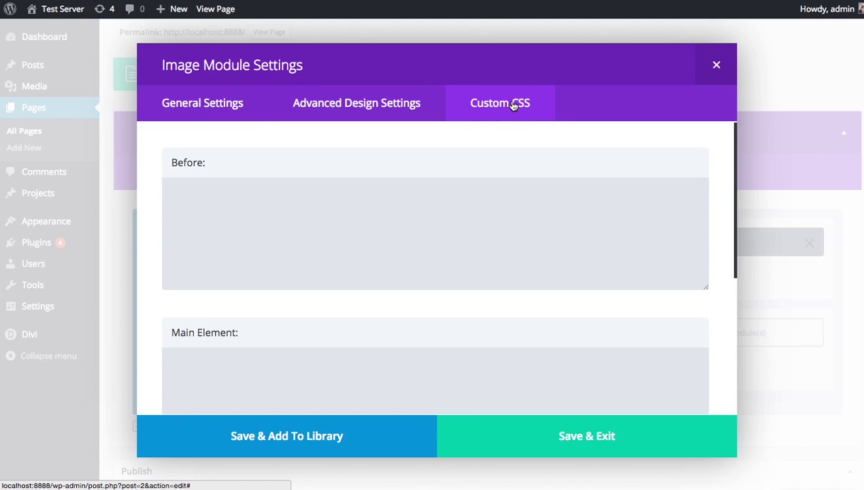
{"action": "left_click", "coordinate": [382, 204]}
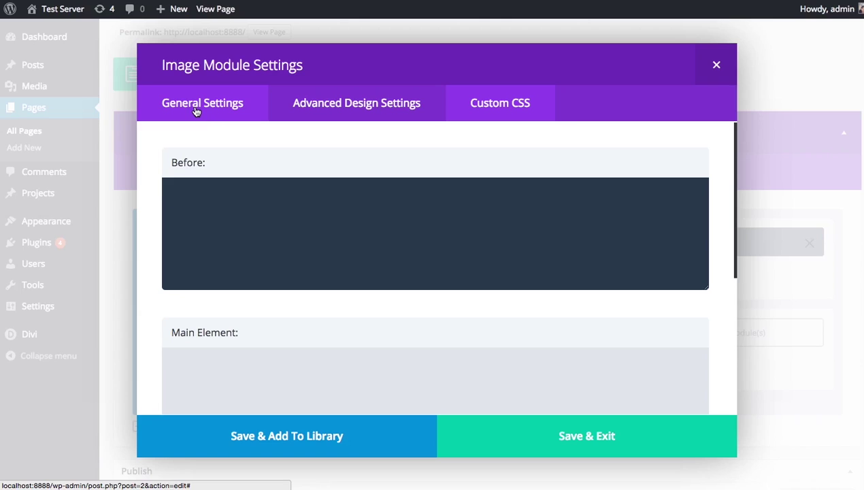
{"action": "left_click", "coordinate": [196, 111]}
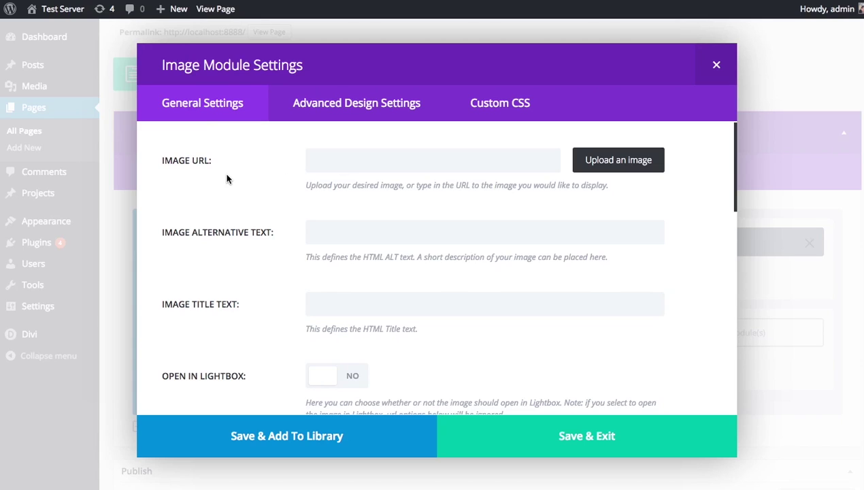
{"action": "scroll", "coordinate": [232, 179], "scroll_direction": "down", "scroll_amount": 5}
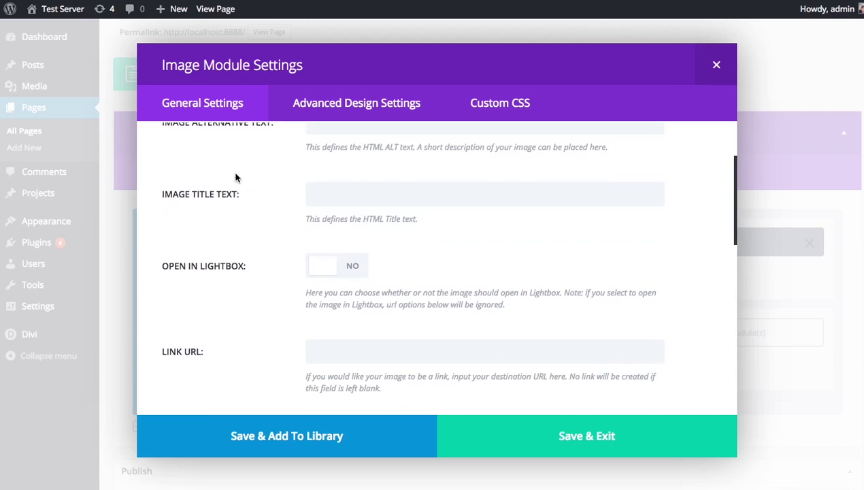
{"action": "scroll", "coordinate": [236, 179], "scroll_direction": "up", "scroll_amount": 5}
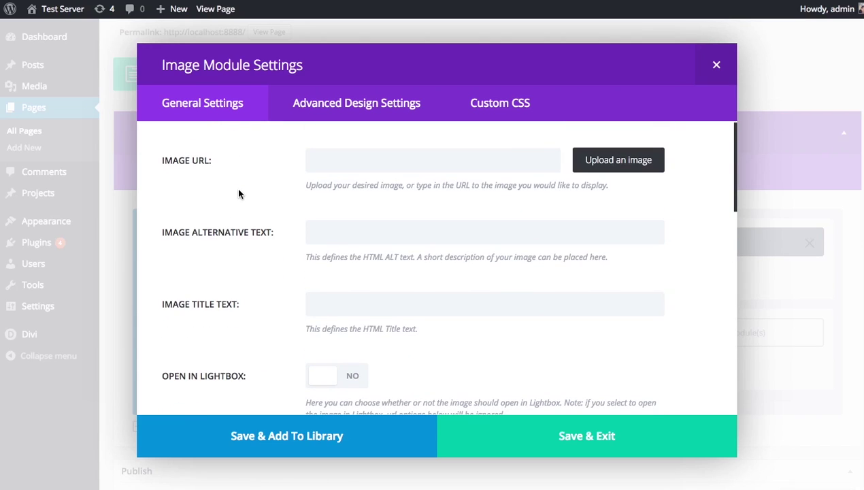
- Set the module's image to the photo of the woman with glasses from the media library
{"action": "left_click", "coordinate": [382, 161]}
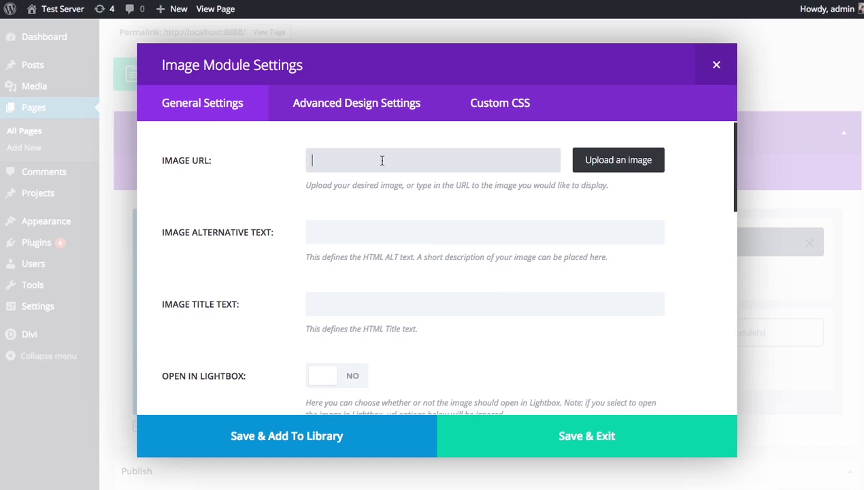
{"action": "left_click", "coordinate": [607, 167]}
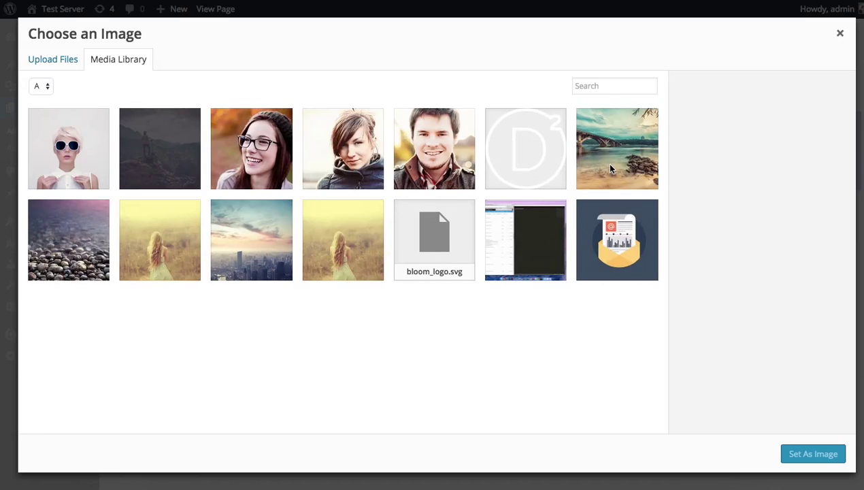
{"action": "left_click", "coordinate": [238, 152]}
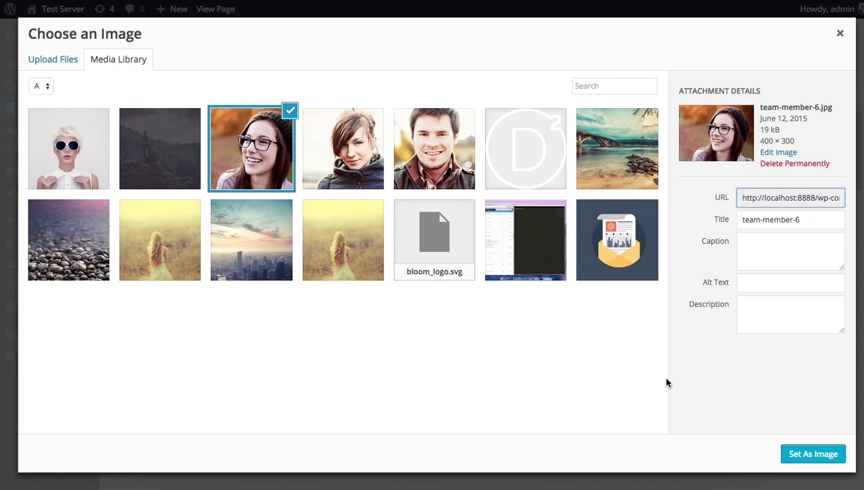
{"action": "left_click", "coordinate": [802, 461]}
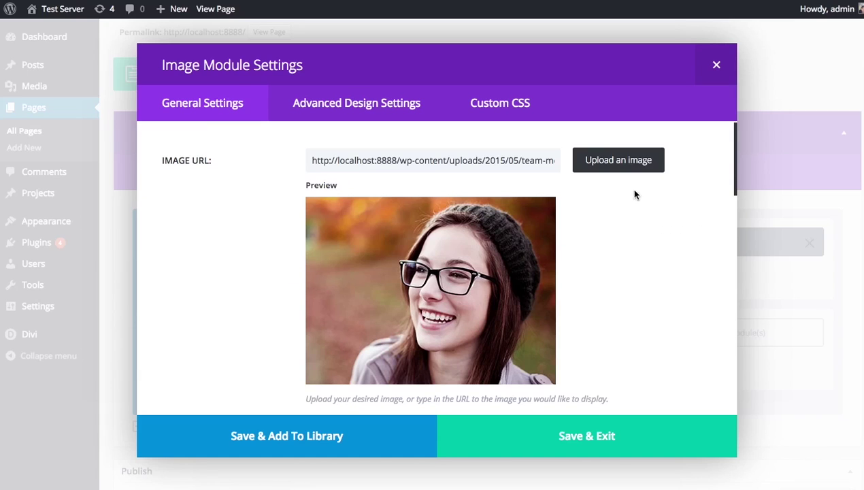
- Turn on Open in Lightbox and keep the Left To Right animation
{"action": "scroll", "coordinate": [660, 272], "scroll_direction": "down", "scroll_amount": 5}
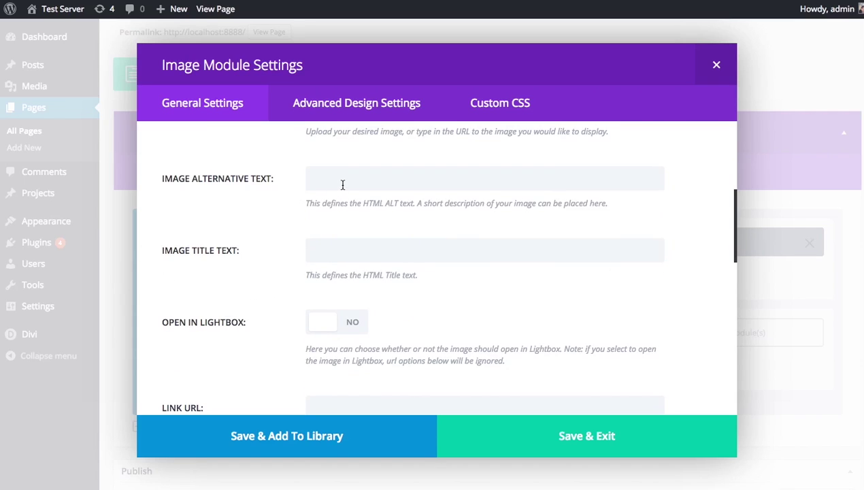
{"action": "scroll", "coordinate": [337, 197], "scroll_direction": "down", "scroll_amount": 2}
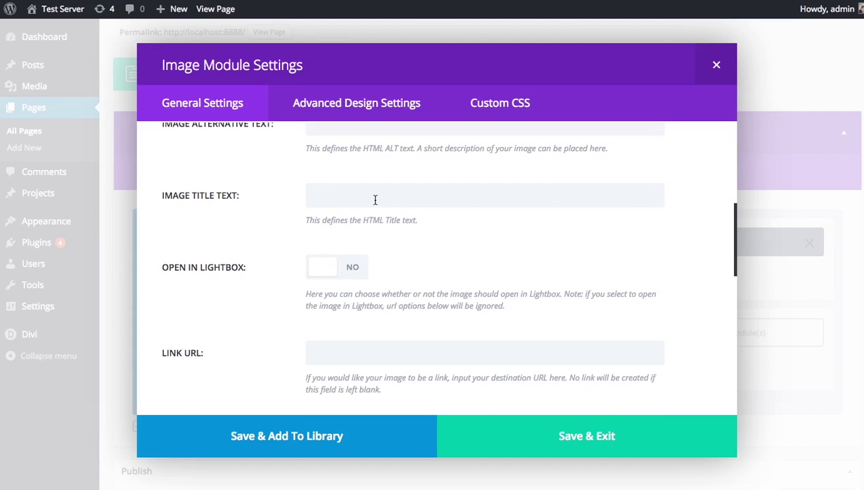
{"action": "scroll", "coordinate": [375, 199], "scroll_direction": "down", "scroll_amount": 1}
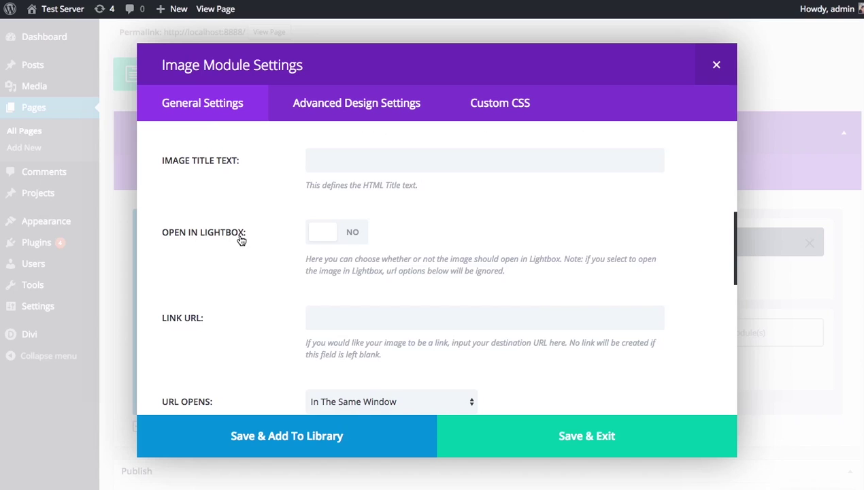
{"action": "left_click", "coordinate": [344, 238]}
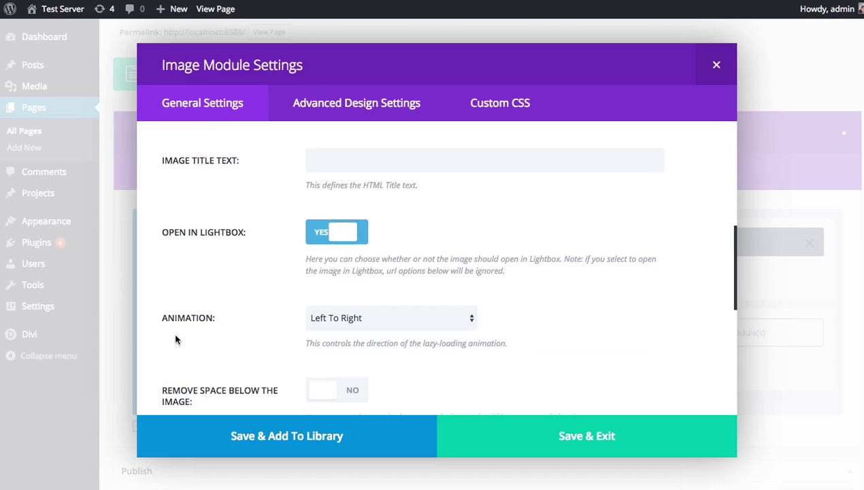
{"action": "scroll", "coordinate": [223, 292], "scroll_direction": "down", "scroll_amount": 2}
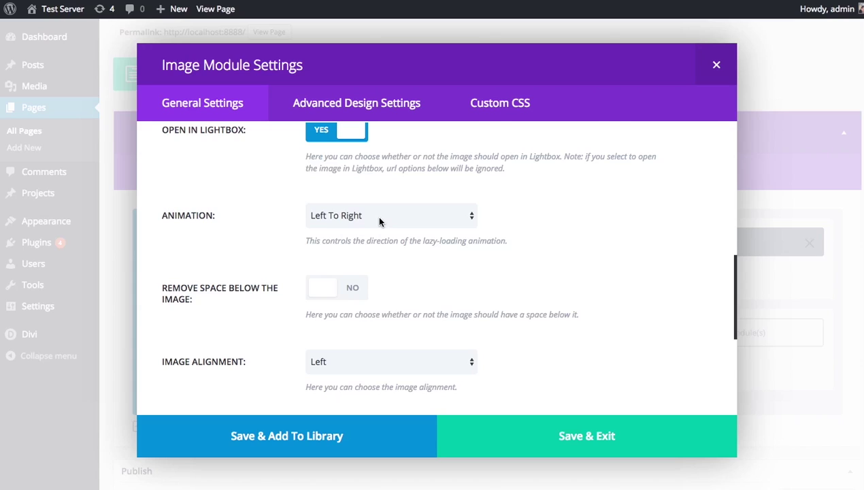
{"action": "left_click", "coordinate": [379, 219]}
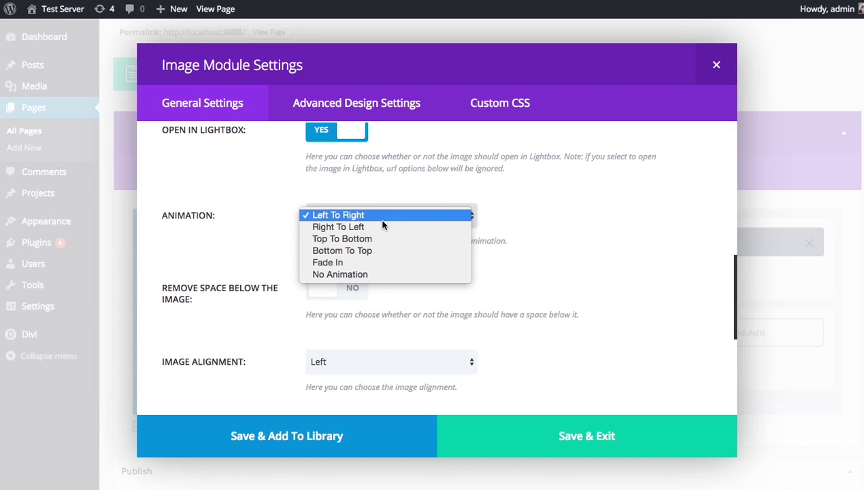
{"action": "left_click", "coordinate": [575, 246]}
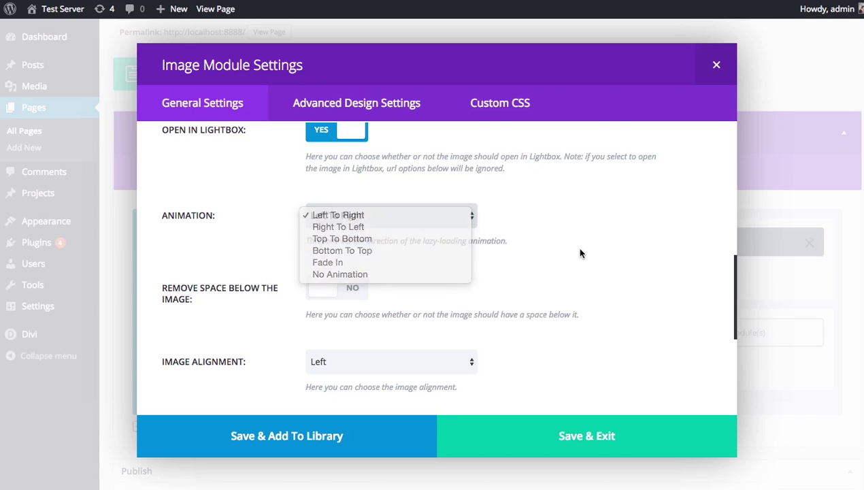
- Label the module 'Profile Pic' and save its settings
{"action": "scroll", "coordinate": [554, 263], "scroll_direction": "down", "scroll_amount": 5}
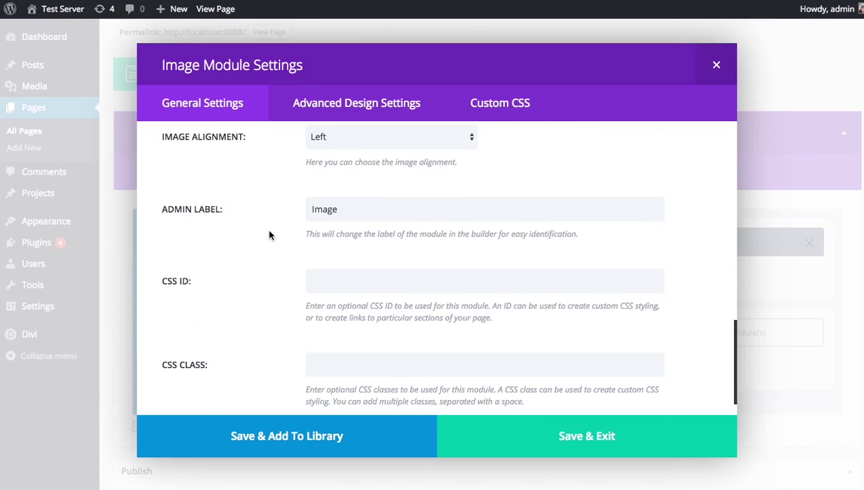
{"action": "scroll", "coordinate": [262, 232], "scroll_direction": "down", "scroll_amount": 1}
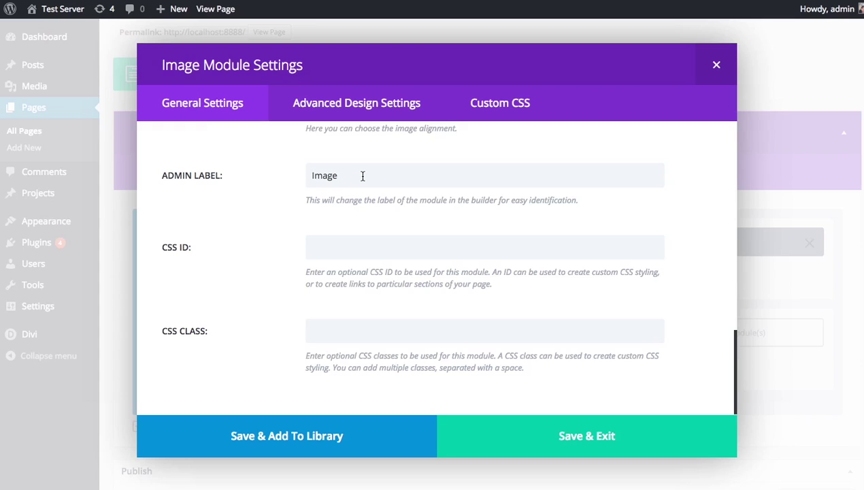
{"action": "double_click", "coordinate": [365, 175]}
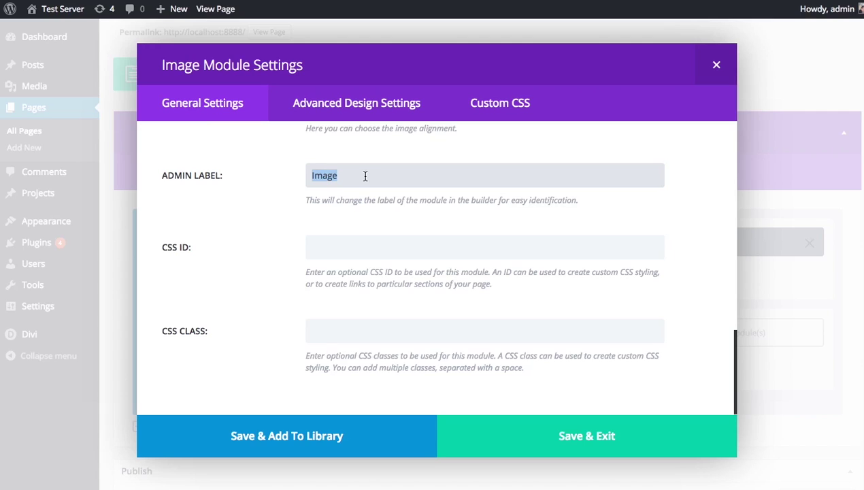
{"action": "type", "text": "Porfil"}
{"action": "key", "text": "BackSpace"}
{"action": "key", "text": "BackSpace"}
{"action": "key", "text": "BackSpace"}
{"action": "key", "text": "BackSpace"}
{"action": "key", "text": "BackSpace"}
{"action": "type", "text": "rofile Pic"}
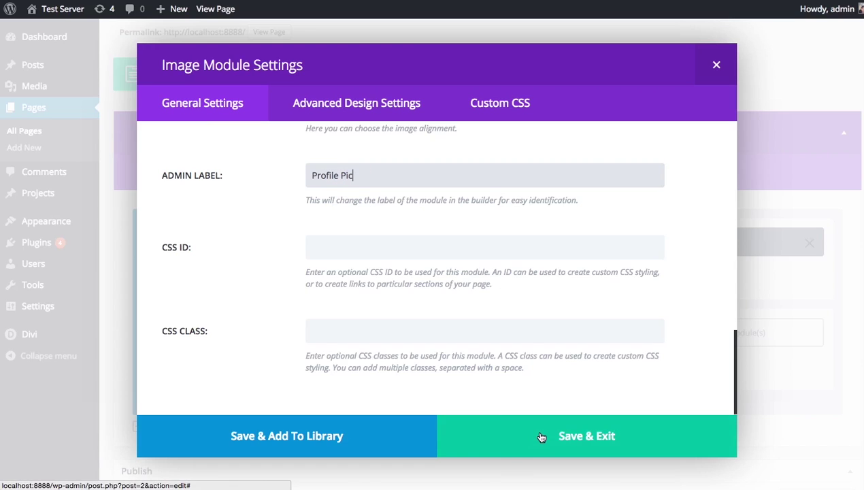
{"action": "left_click", "coordinate": [542, 436]}
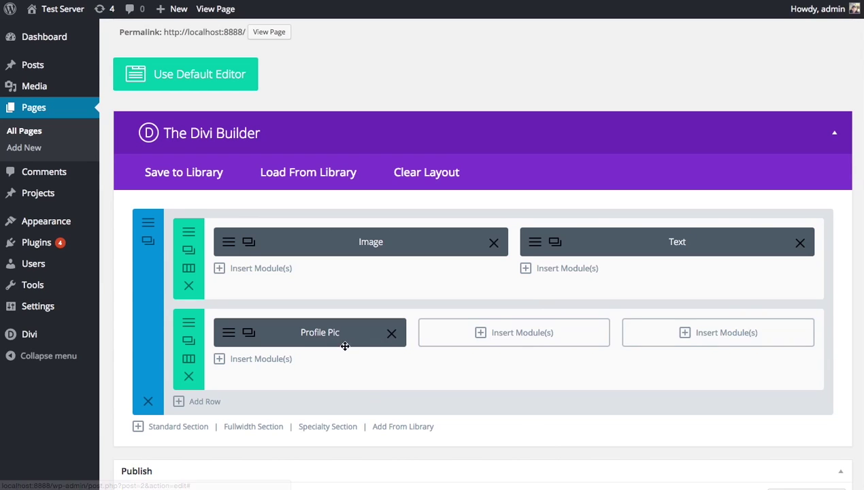
- Add an Image module with team-member-2 in the middle column, opening in a lightbox
{"action": "left_click_drag", "start_coordinate": [328, 336], "coordinate": [334, 336]}
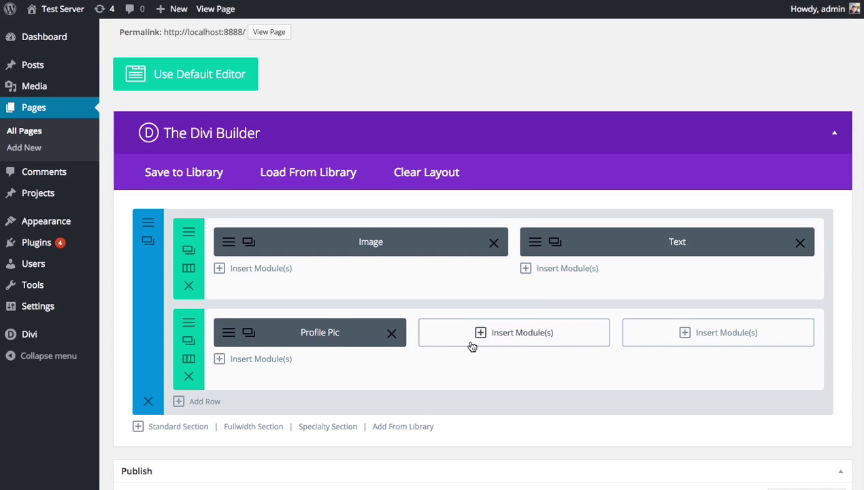
{"action": "left_click", "coordinate": [508, 332]}
{"action": "left_click", "coordinate": [265, 175]}
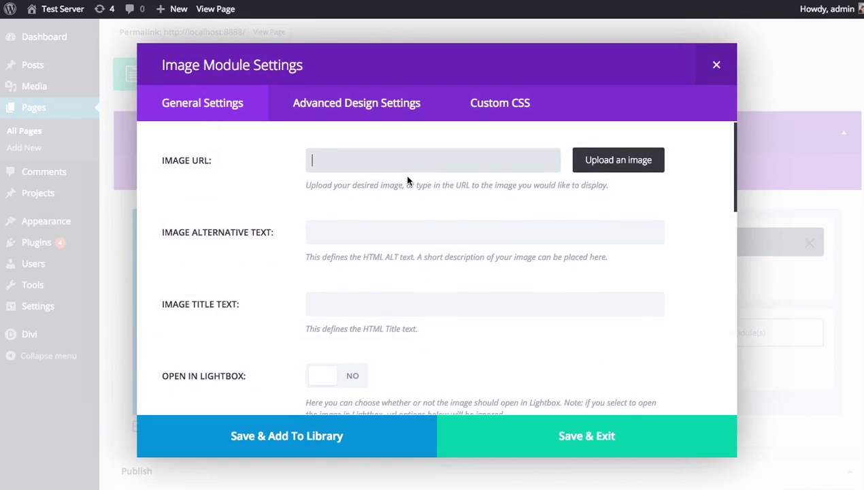
{"action": "left_click", "coordinate": [617, 158]}
{"action": "left_click", "coordinate": [354, 150]}
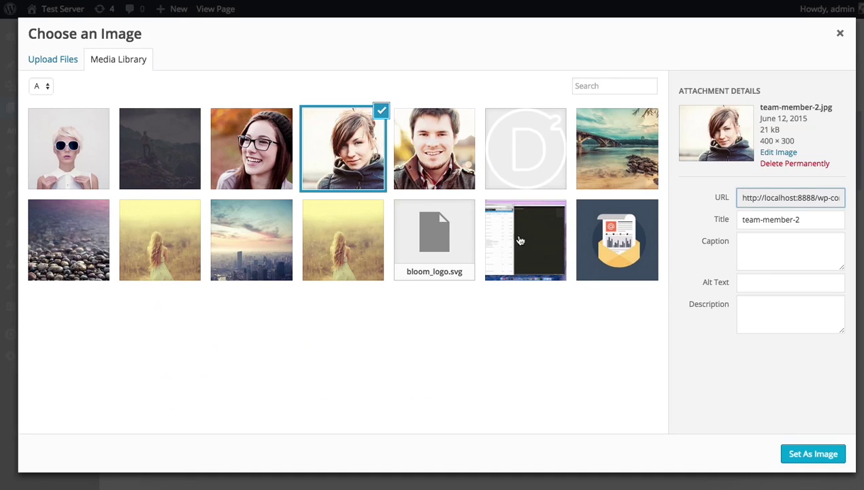
{"action": "left_click", "coordinate": [810, 455]}
{"action": "scroll", "coordinate": [673, 281], "scroll_direction": "down", "scroll_amount": 8}
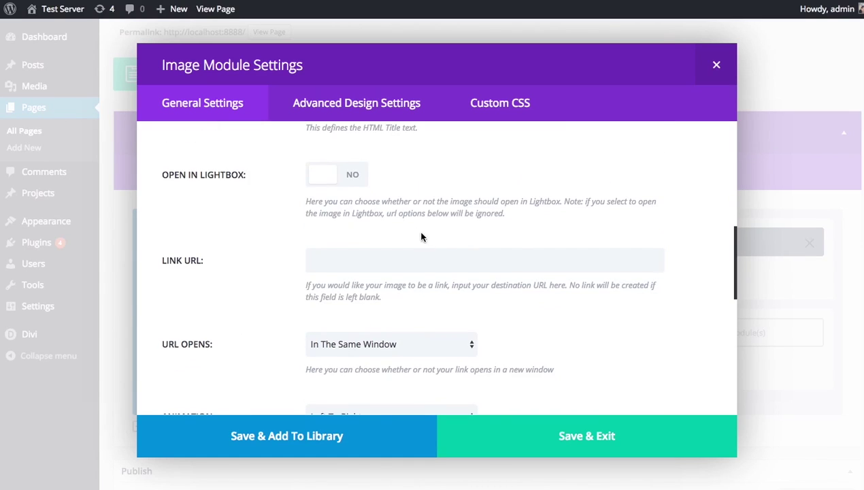
{"action": "left_click", "coordinate": [363, 185]}
{"action": "left_click", "coordinate": [555, 439]}
- Add an Image module with team-member-4 in the third column, opening in a lightbox
{"action": "left_click", "coordinate": [651, 347]}
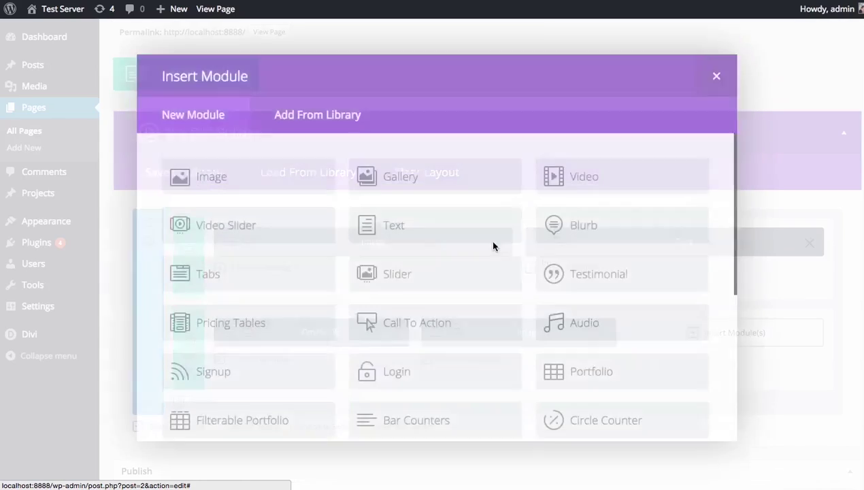
{"action": "left_click", "coordinate": [298, 161]}
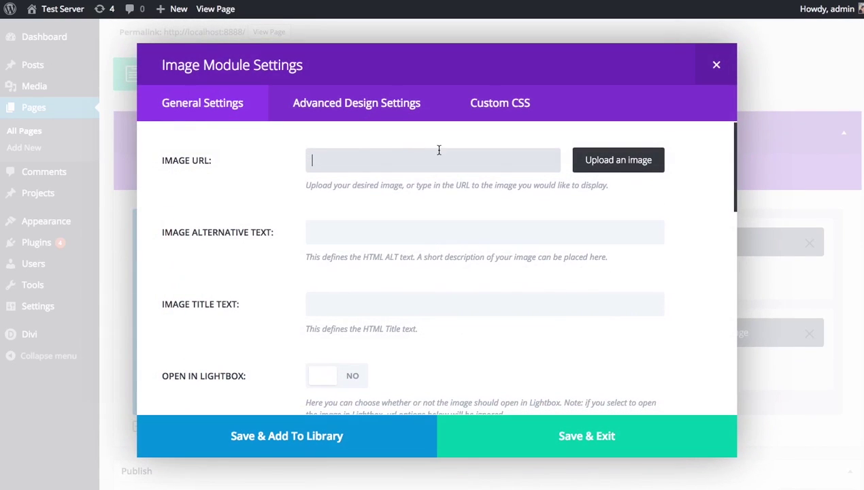
{"action": "left_click", "coordinate": [617, 158]}
{"action": "left_click", "coordinate": [434, 147]}
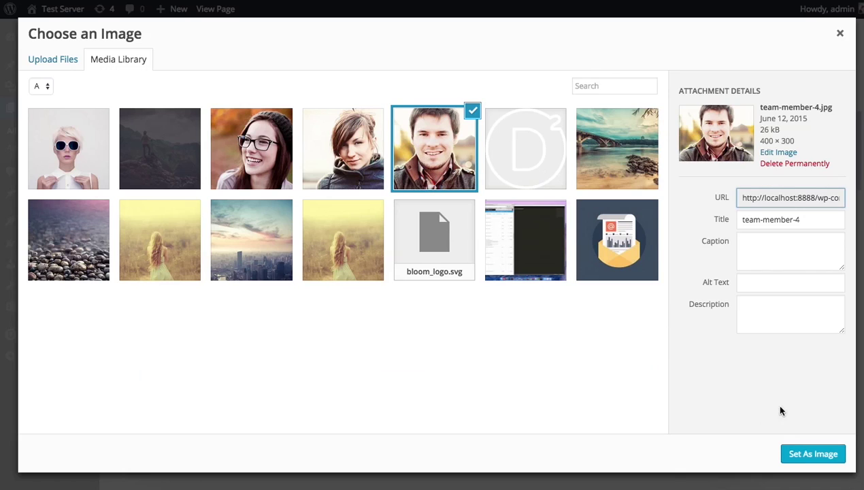
{"action": "left_click", "coordinate": [810, 453]}
{"action": "scroll", "coordinate": [538, 320], "scroll_direction": "down", "scroll_amount": 2}
{"action": "left_click", "coordinate": [321, 311]}
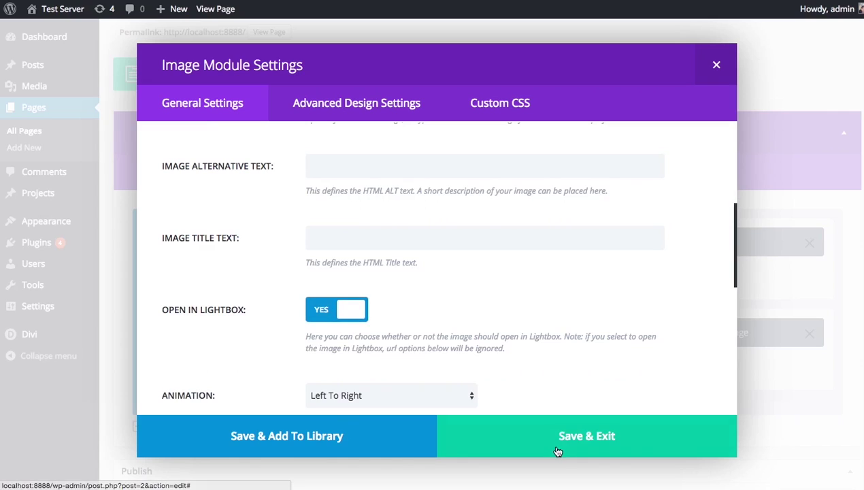
{"action": "left_click", "coordinate": [550, 437]}
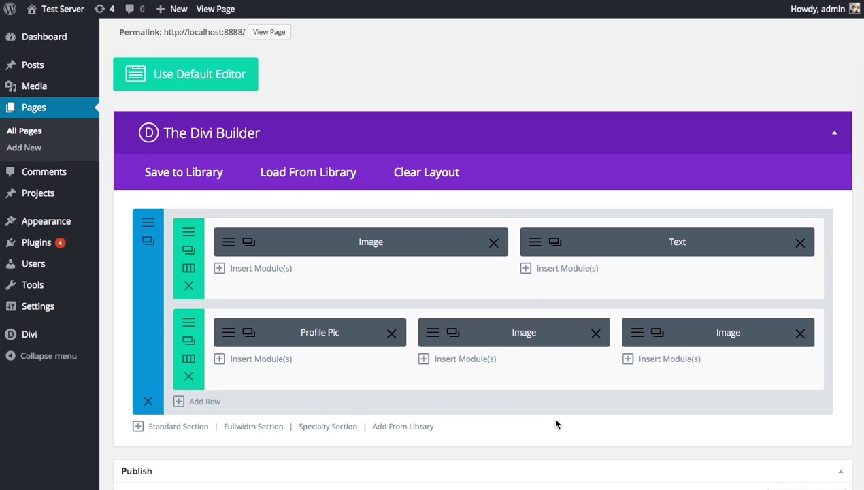
{"action": "scroll", "coordinate": [646, 398], "scroll_direction": "down", "scroll_amount": 5}
- Update the page and scroll through the hero and three team photos
{"action": "left_click", "coordinate": [819, 371]}
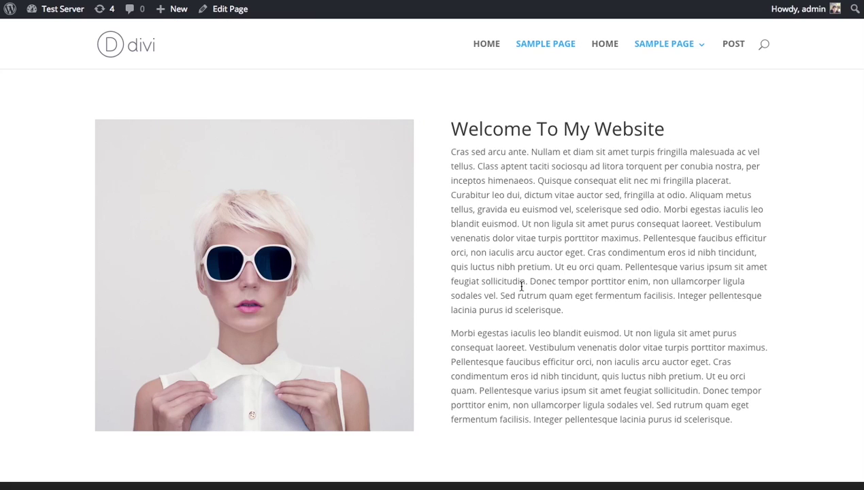
{"action": "scroll", "coordinate": [585, 310], "scroll_direction": "down", "scroll_amount": 3}
{"action": "scroll", "coordinate": [373, 262], "scroll_direction": "up", "scroll_amount": 3}
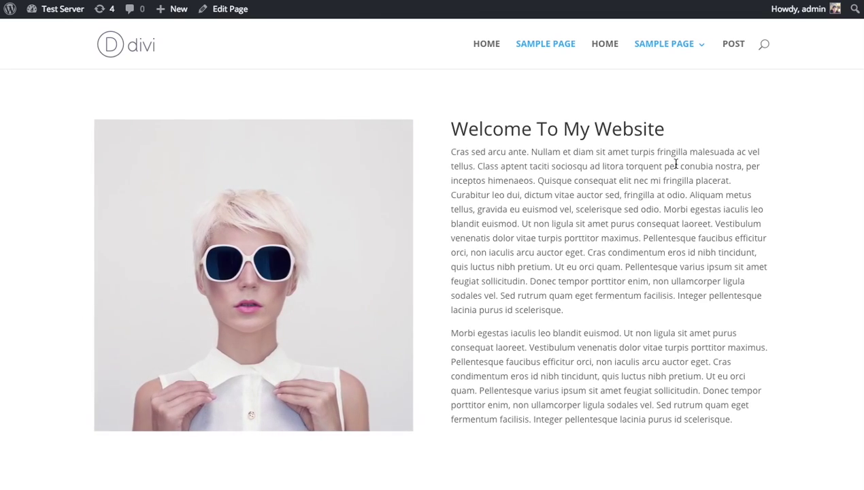
{"action": "scroll", "coordinate": [676, 163], "scroll_direction": "down", "scroll_amount": 2}
{"action": "scroll", "coordinate": [676, 163], "scroll_direction": "down", "scroll_amount": 1}
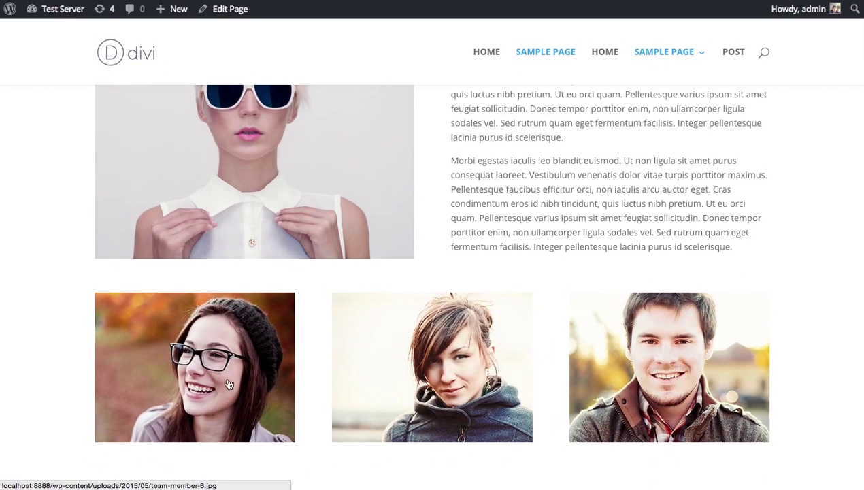
{"action": "scroll", "coordinate": [368, 376], "scroll_direction": "down", "scroll_amount": 2}
{"action": "scroll", "coordinate": [426, 343], "scroll_direction": "up", "scroll_amount": 5}
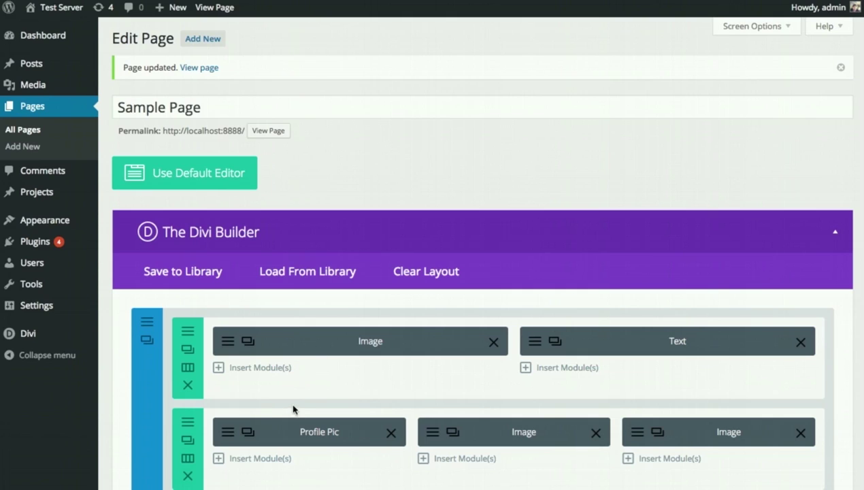
{"action": "left_click", "coordinate": [229, 436]}
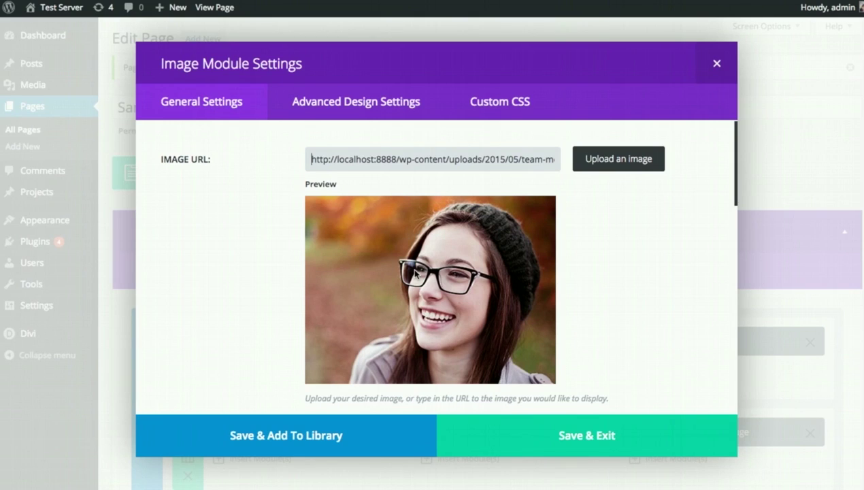
{"action": "left_click", "coordinate": [717, 63]}
{"action": "scroll", "coordinate": [314, 270], "scroll_direction": "down", "scroll_amount": 1}
{"action": "scroll", "coordinate": [164, 322], "scroll_direction": "down", "scroll_amount": 1}
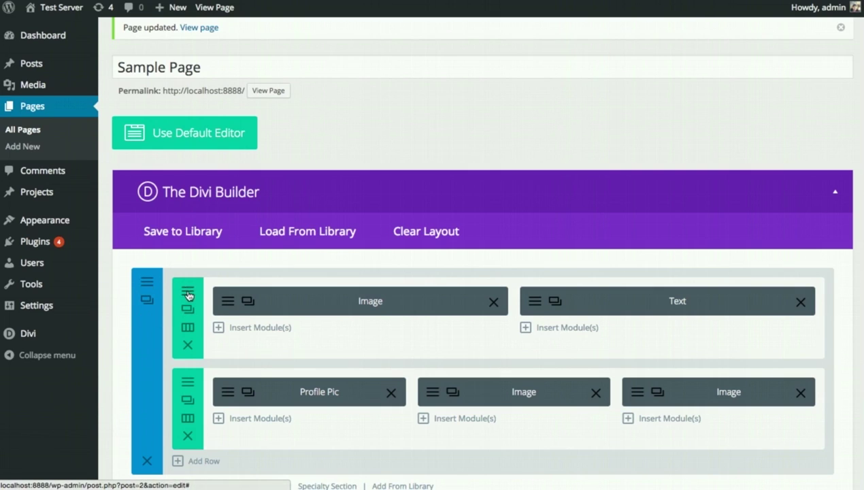
{"action": "left_click", "coordinate": [185, 293]}
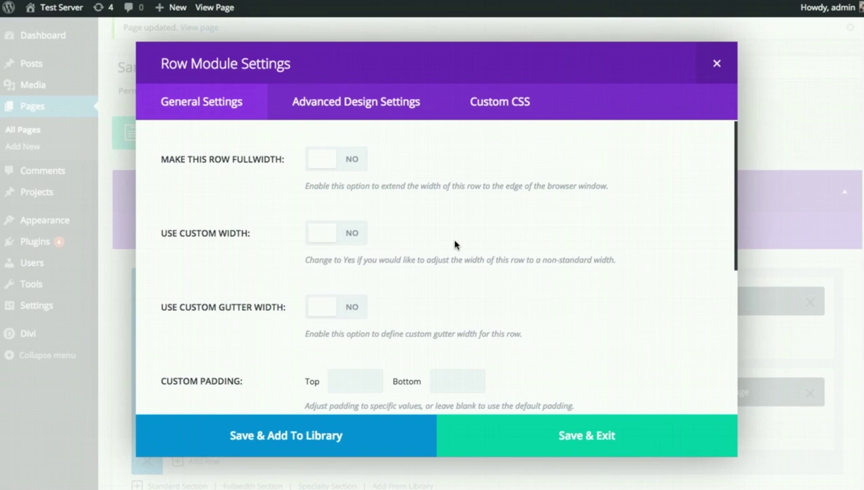
{"action": "scroll", "coordinate": [488, 229], "scroll_direction": "down", "scroll_amount": 2}
{"action": "scroll", "coordinate": [488, 228], "scroll_direction": "down", "scroll_amount": 5}
{"action": "scroll", "coordinate": [512, 242], "scroll_direction": "up", "scroll_amount": 7}
{"action": "left_click", "coordinate": [717, 66]}
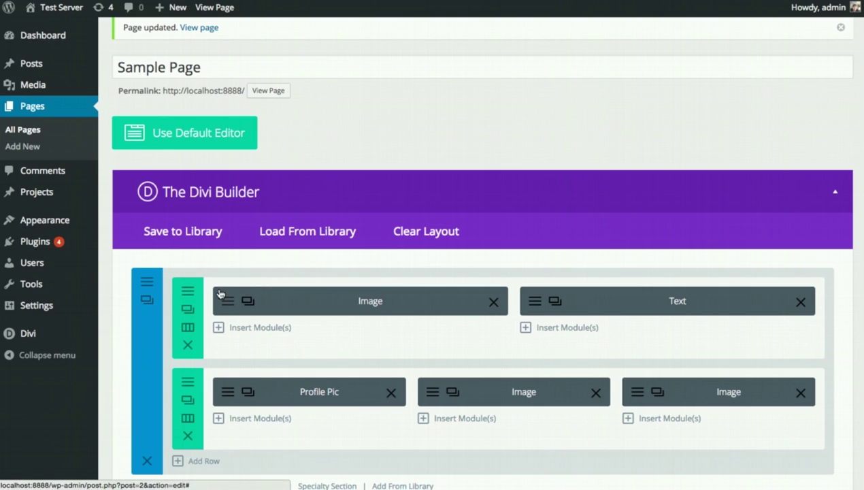
{"action": "scroll", "coordinate": [251, 290], "scroll_direction": "down", "scroll_amount": 2}
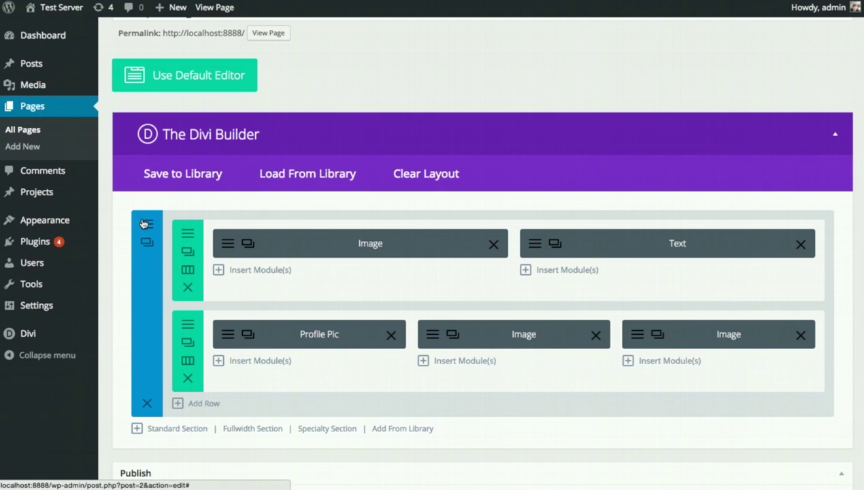
{"action": "scroll", "coordinate": [310, 326], "scroll_direction": "down", "scroll_amount": 1}
{"action": "scroll", "coordinate": [314, 331], "scroll_direction": "down", "scroll_amount": 2}
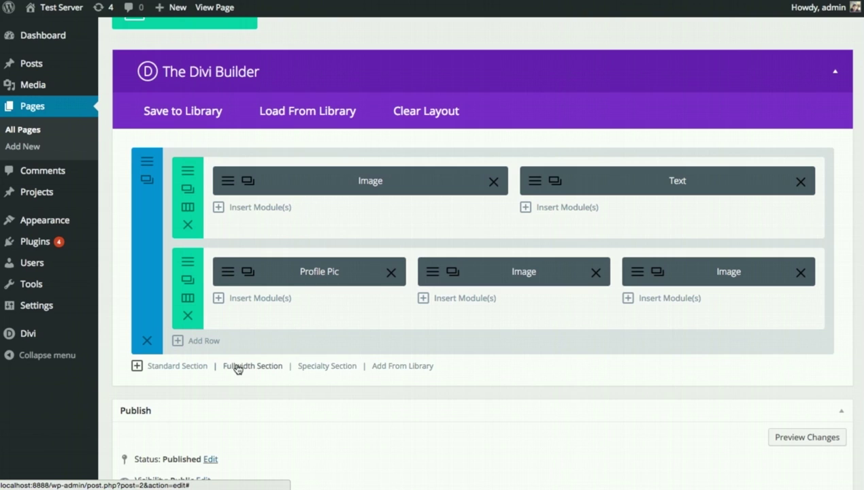
- Insert a standard section with a 1/4 1/4 1/4 1/4 column row
{"action": "left_click", "coordinate": [170, 368]}
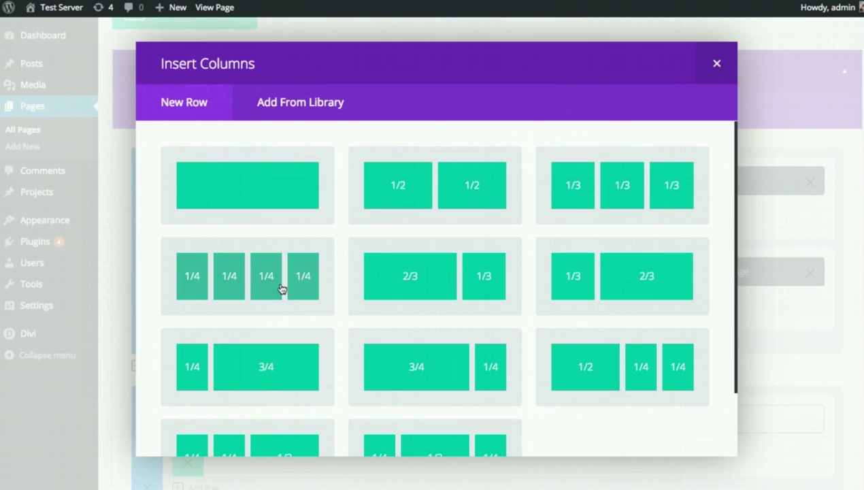
{"action": "left_click", "coordinate": [258, 285]}
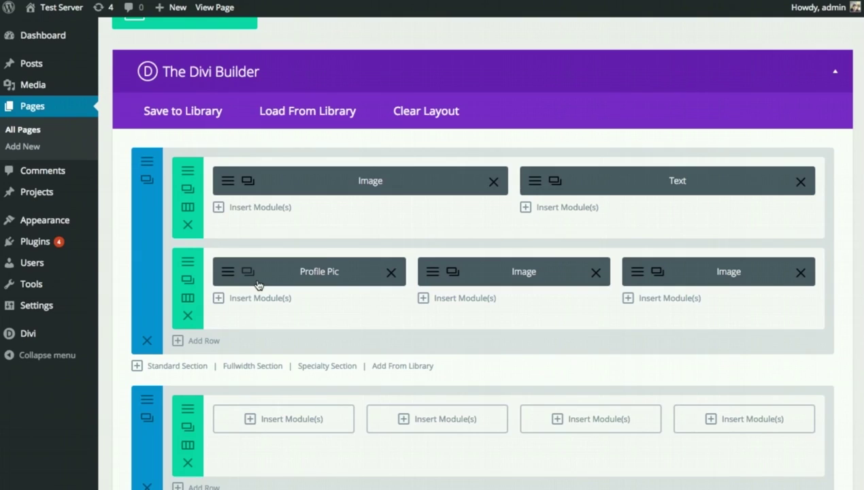
{"action": "scroll", "coordinate": [336, 295], "scroll_direction": "down", "scroll_amount": 3}
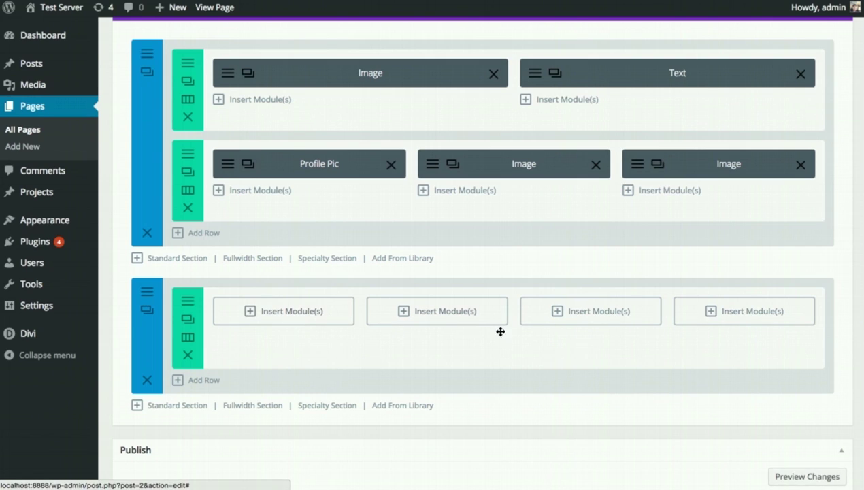
- Add a Blurb module to the first column titled 'Blurb Module'
{"action": "left_click", "coordinate": [289, 320]}
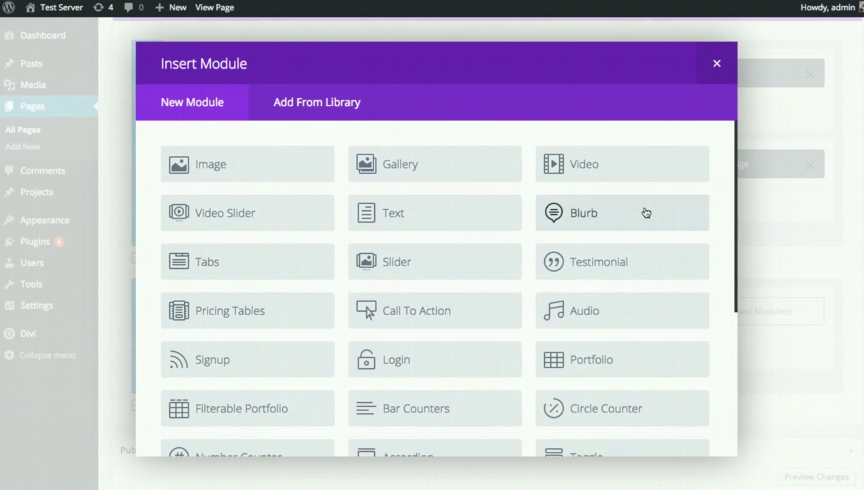
{"action": "left_click", "coordinate": [626, 220]}
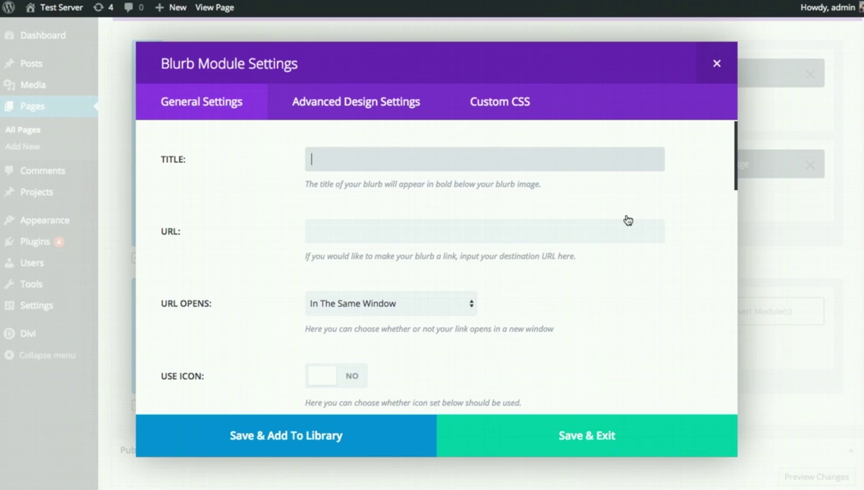
{"action": "type", "text": "Blurb Module"}
{"action": "scroll", "coordinate": [635, 250], "scroll_direction": "down", "scroll_amount": 3}
- Turn on the blurb icon, choose the double speech-bubble, and colour it light purple
{"action": "left_click", "coordinate": [310, 270]}
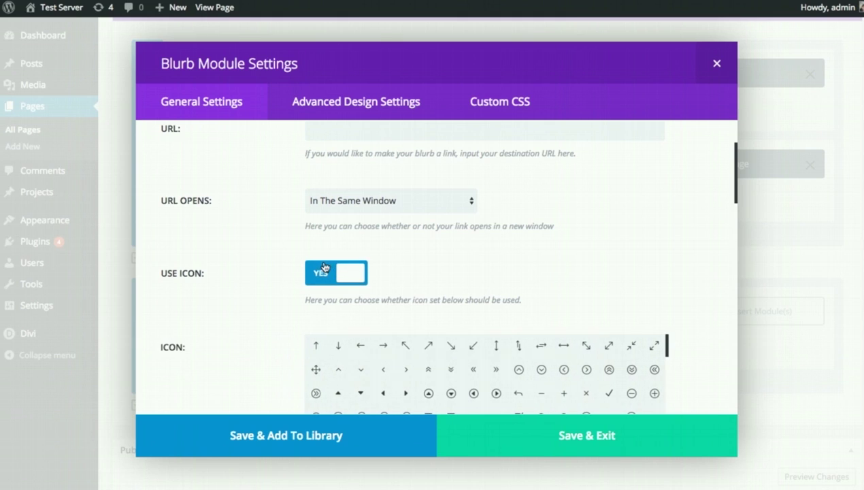
{"action": "scroll", "coordinate": [515, 259], "scroll_direction": "down", "scroll_amount": 3}
{"action": "scroll", "coordinate": [517, 271], "scroll_direction": "down", "scroll_amount": 2}
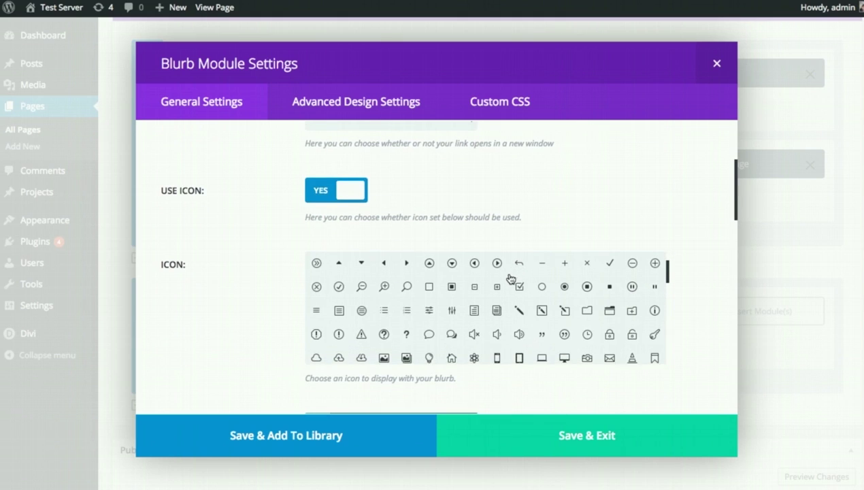
{"action": "left_click", "coordinate": [452, 319]}
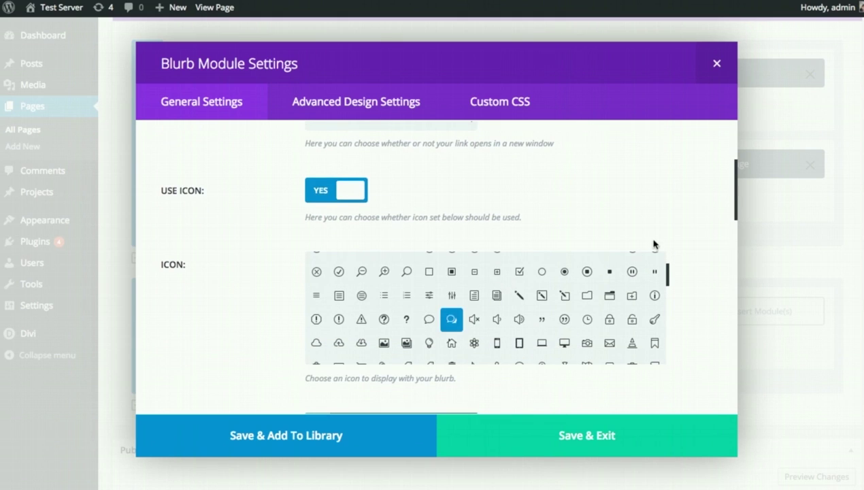
{"action": "scroll", "coordinate": [681, 236], "scroll_direction": "down", "scroll_amount": 5}
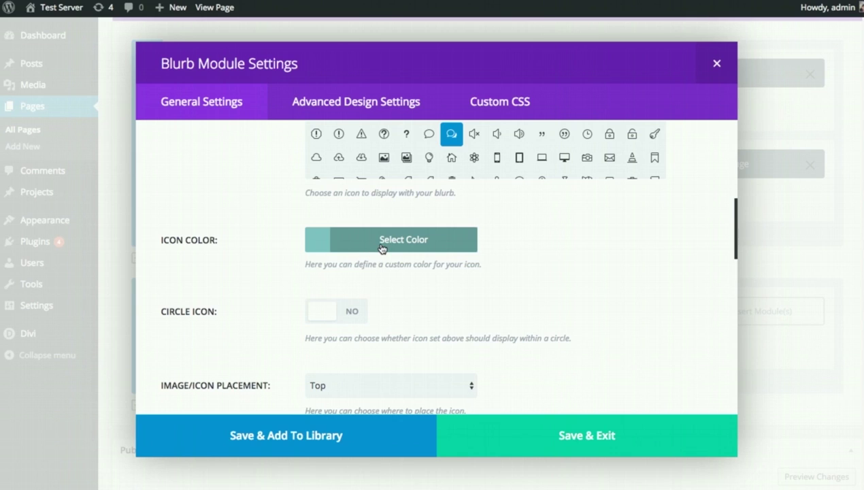
{"action": "left_click", "coordinate": [382, 249]}
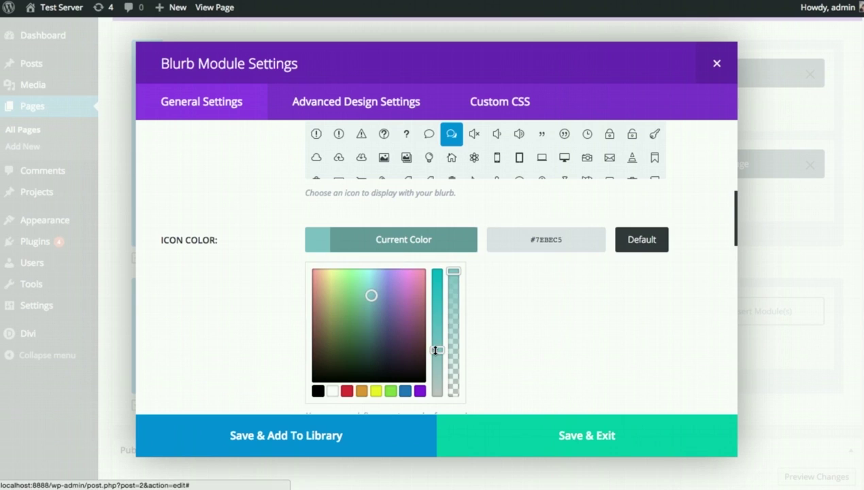
{"action": "left_click", "coordinate": [402, 275]}
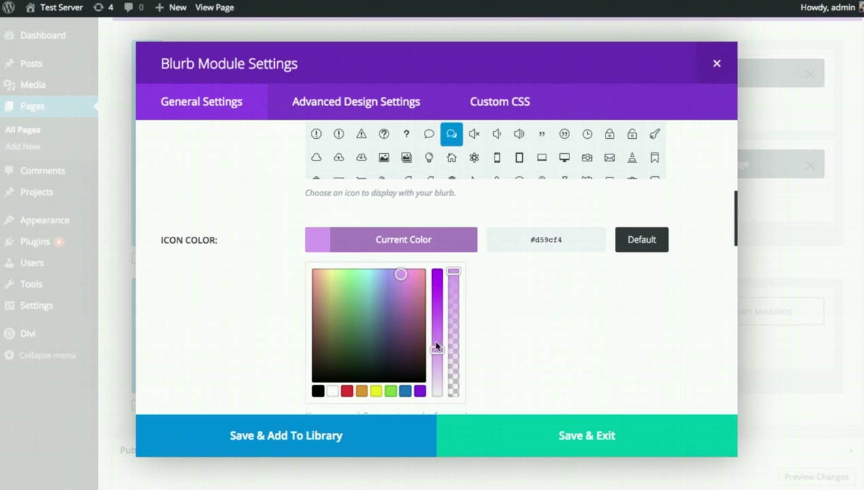
{"action": "left_click_drag", "start_coordinate": [436, 350], "coordinate": [436, 370]}
{"action": "left_click", "coordinate": [515, 281]}
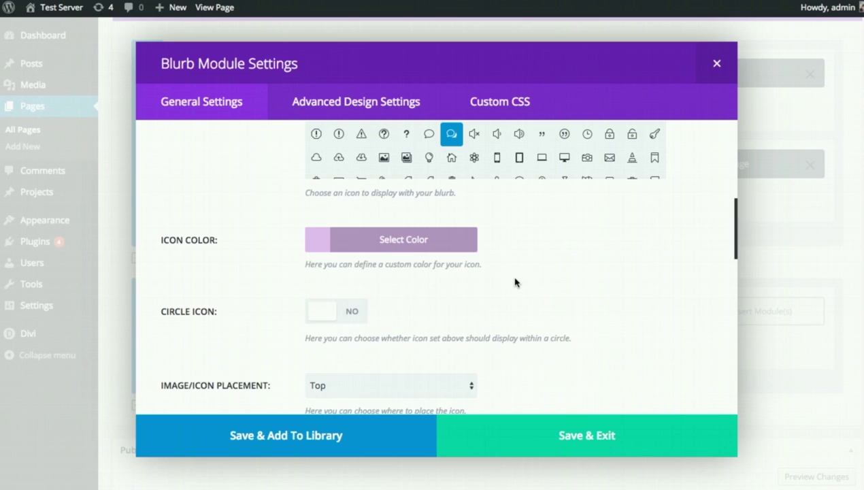
- Set Light text, centre orientation, paste the Lorem-ipsum content, and save the blurb
{"action": "scroll", "coordinate": [515, 279], "scroll_direction": "down", "scroll_amount": 3}
{"action": "scroll", "coordinate": [480, 252], "scroll_direction": "down", "scroll_amount": 3}
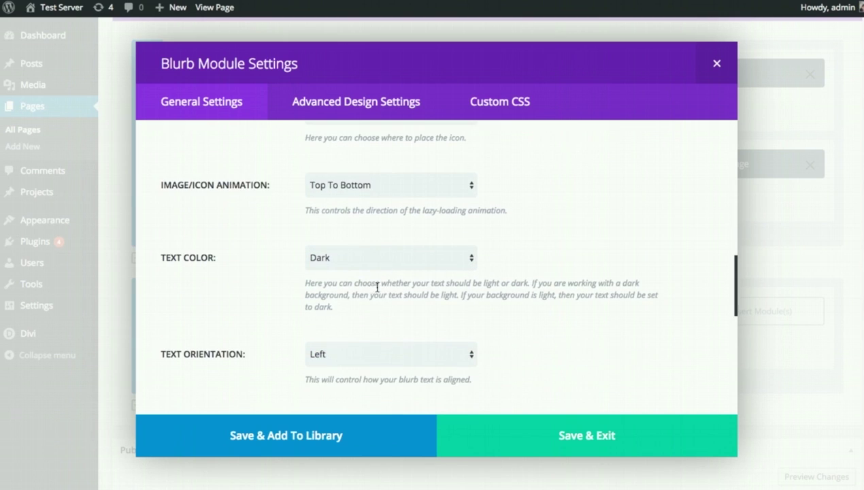
{"action": "left_click", "coordinate": [365, 264]}
{"action": "left_click", "coordinate": [348, 267]}
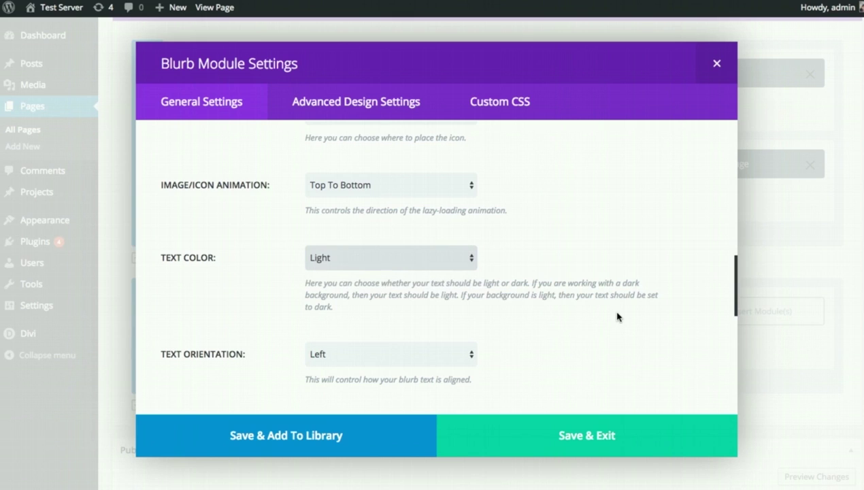
{"action": "scroll", "coordinate": [612, 314], "scroll_direction": "down", "scroll_amount": 2}
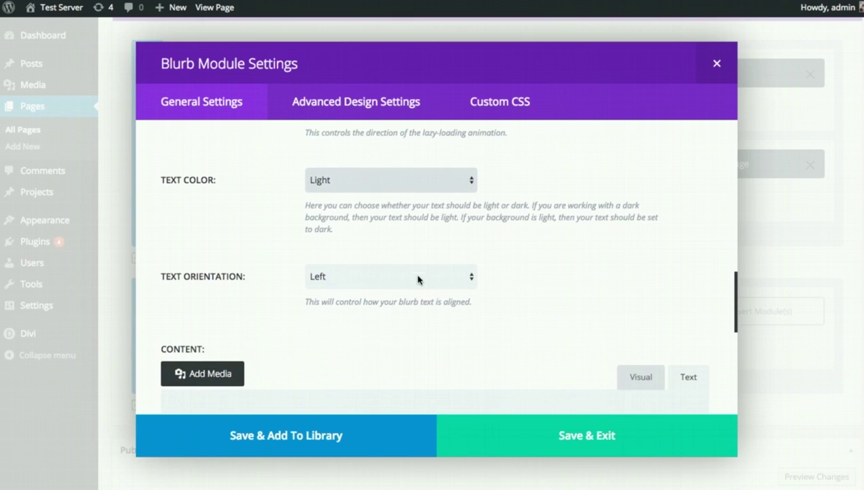
{"action": "left_click", "coordinate": [418, 279]}
{"action": "left_click", "coordinate": [401, 288]}
{"action": "scroll", "coordinate": [578, 280], "scroll_direction": "down", "scroll_amount": 4}
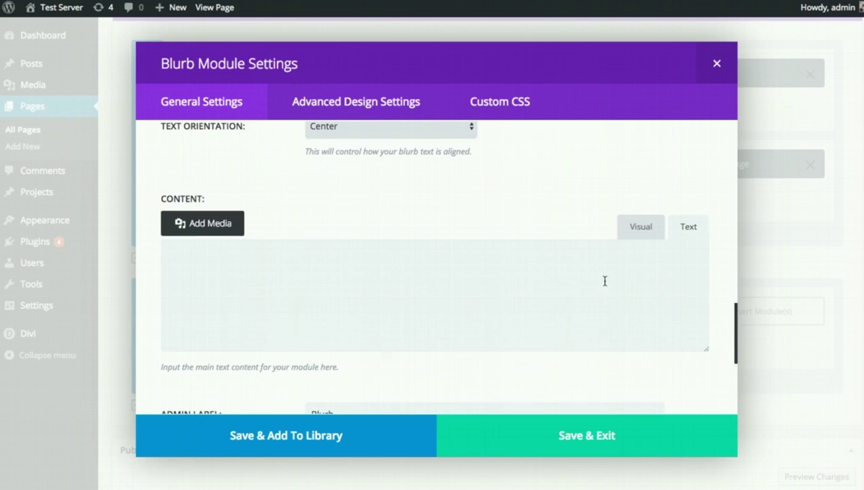
{"action": "left_click", "coordinate": [351, 298]}
{"action": "type", "text": "Pellentesque varius ipsum sit amet feugiat sollicitudin. Donec tempor porttitor enim, non ullamcorper ligula sodales vel. Sed rutrum quam eget fermentum facilisis. Integer pellentesque lacinia purus id scelerisque."}
{"action": "scroll", "coordinate": [417, 297], "scroll_direction": "down", "scroll_amount": 5}
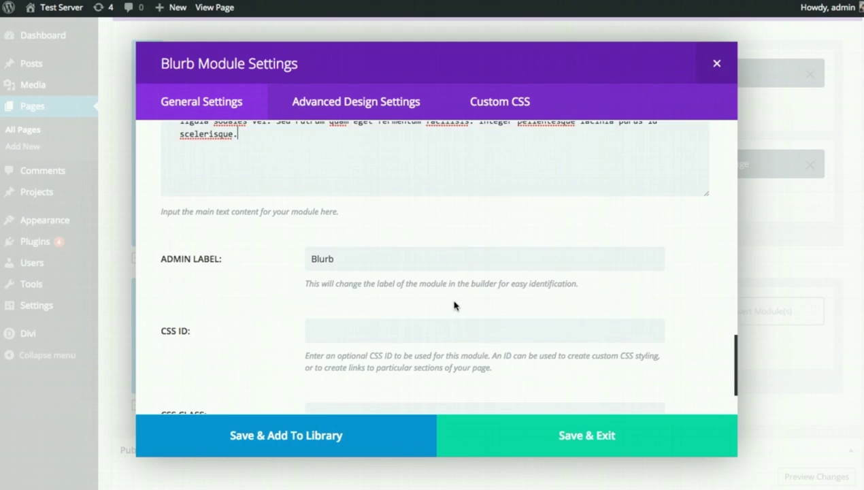
{"action": "left_click", "coordinate": [632, 434]}
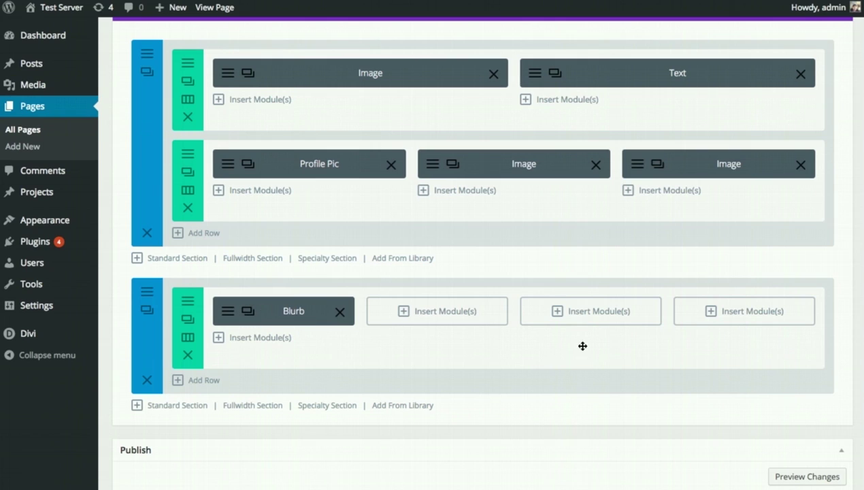
- Duplicate the blurb twice and drag a copy into an empty column
{"action": "left_click", "coordinate": [248, 311]}
{"action": "left_click", "coordinate": [247, 312]}
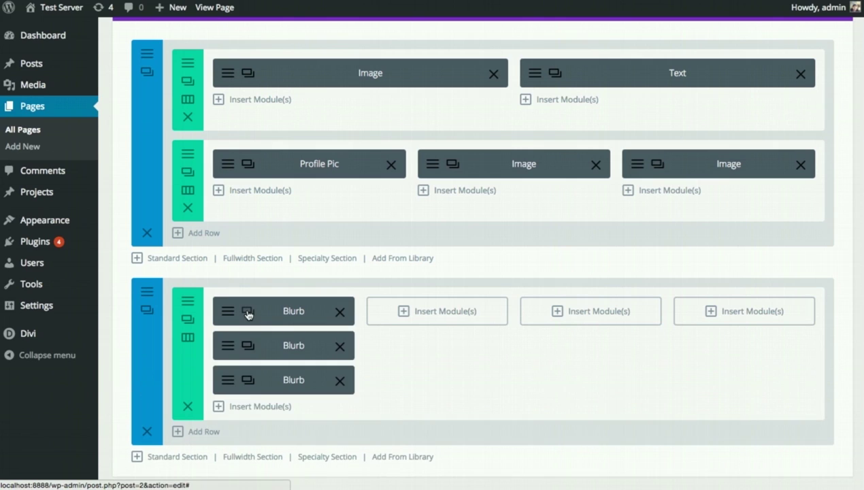
{"action": "left_click", "coordinate": [248, 312]}
{"action": "left_click_drag", "start_coordinate": [286, 351], "coordinate": [721, 318]}
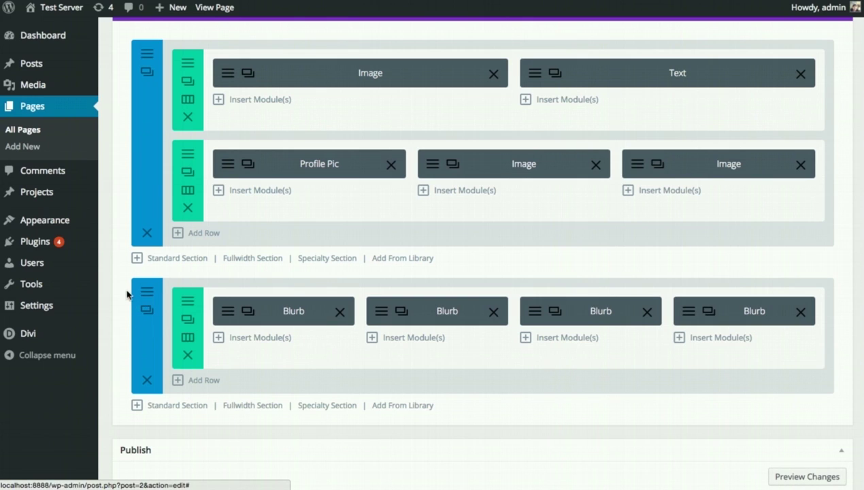
- Set the second section's background to a dark custom colour and save the section settings
{"action": "left_click", "coordinate": [146, 297]}
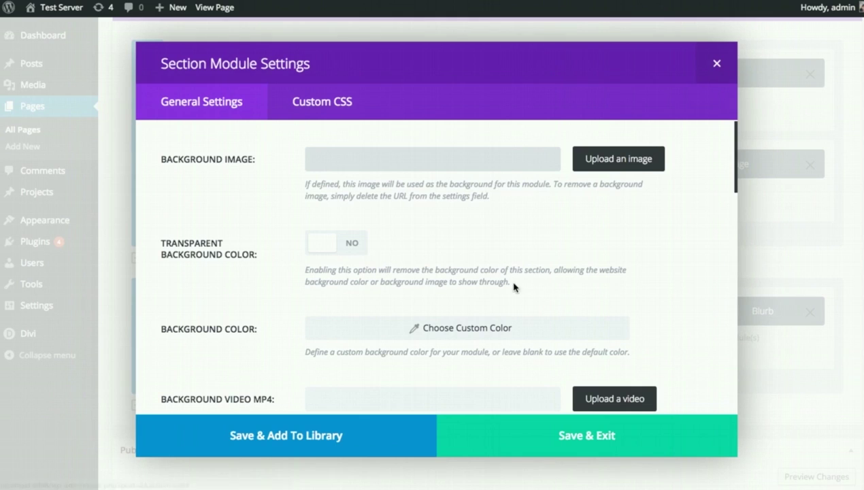
{"action": "scroll", "coordinate": [691, 284], "scroll_direction": "down", "scroll_amount": 4}
{"action": "scroll", "coordinate": [692, 284], "scroll_direction": "up", "scroll_amount": 4}
{"action": "left_click", "coordinate": [472, 329]}
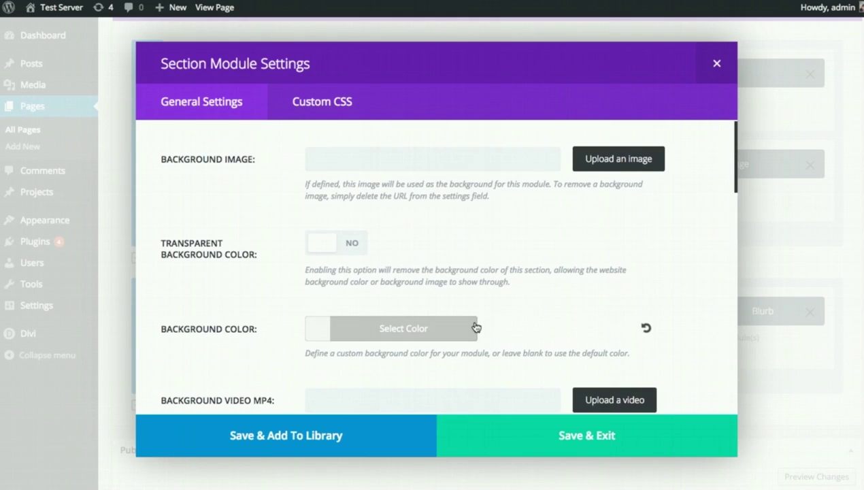
{"action": "left_click", "coordinate": [401, 326]}
{"action": "scroll", "coordinate": [353, 325], "scroll_direction": "down", "scroll_amount": 2}
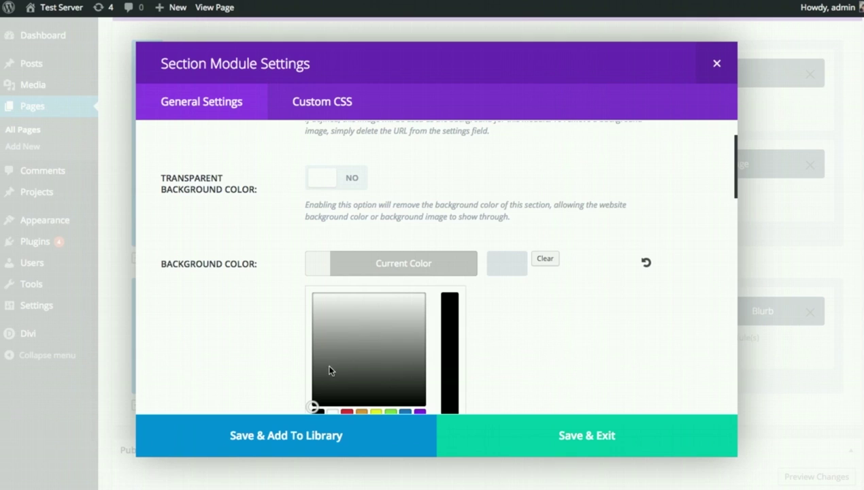
{"action": "left_click_drag", "start_coordinate": [329, 370], "coordinate": [303, 382]}
{"action": "left_click", "coordinate": [302, 382]}
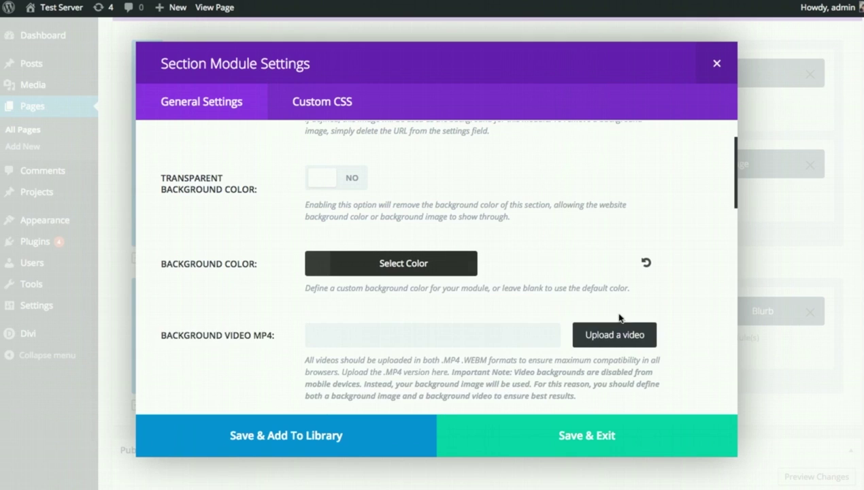
{"action": "left_click", "coordinate": [600, 436]}
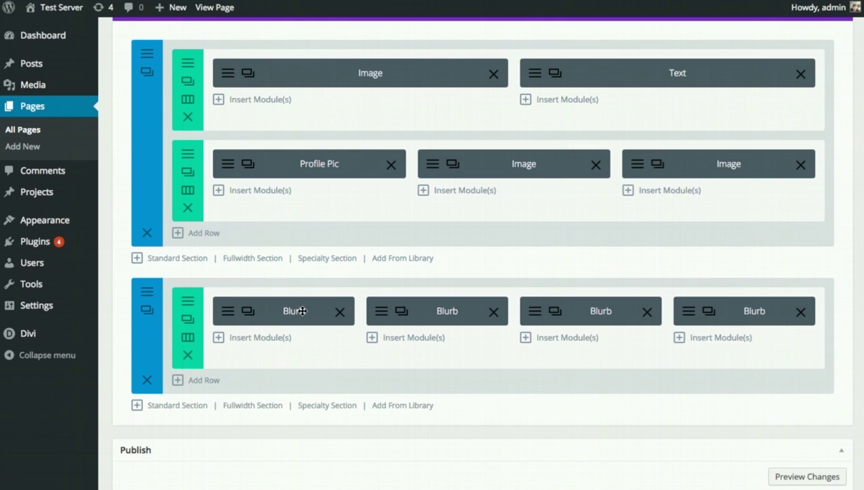
- Update the Sample Page and scroll the live page down to its four purple-icon blurbs
{"action": "scroll", "coordinate": [700, 320], "scroll_direction": "down", "scroll_amount": 3}
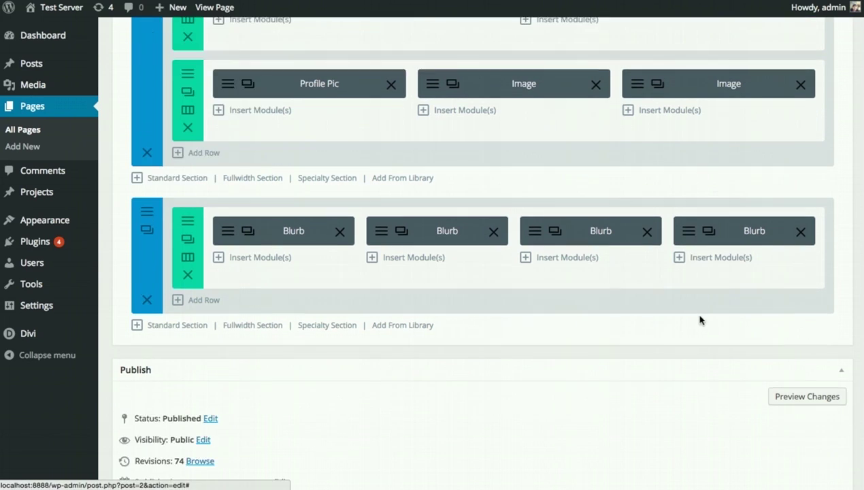
{"action": "left_click", "coordinate": [815, 390]}
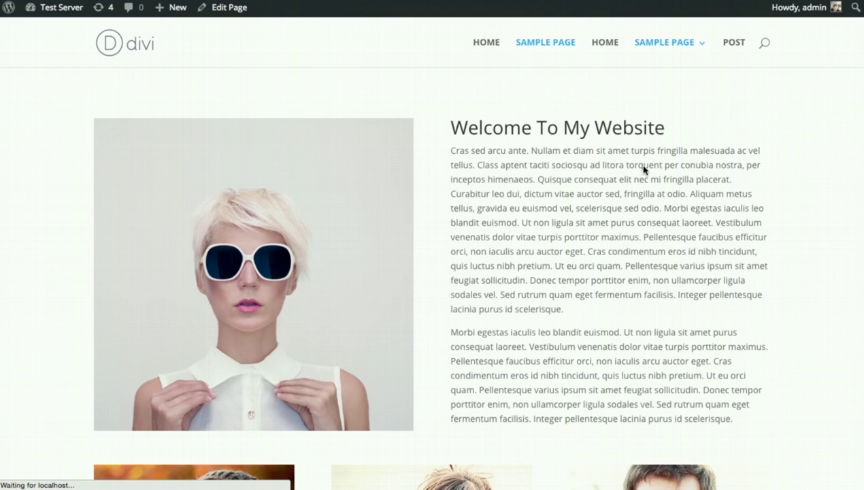
{"action": "scroll", "coordinate": [740, 129], "scroll_direction": "down", "scroll_amount": 5}
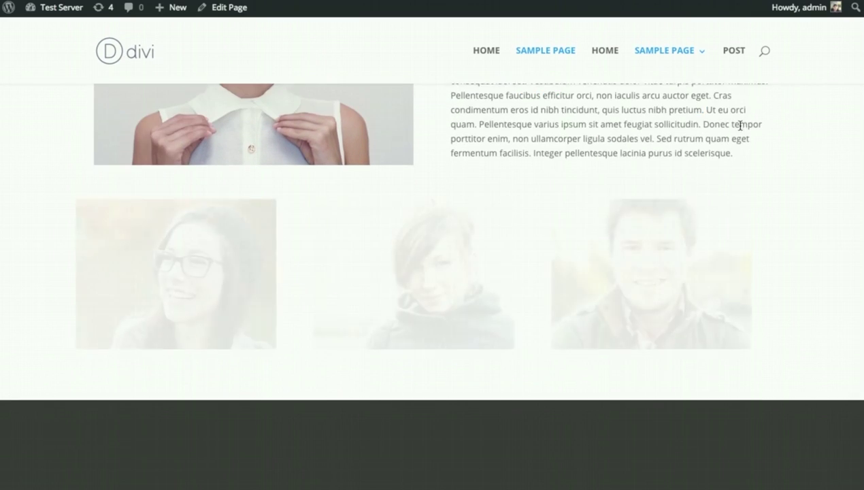
{"action": "scroll", "coordinate": [741, 129], "scroll_direction": "down", "scroll_amount": 4}
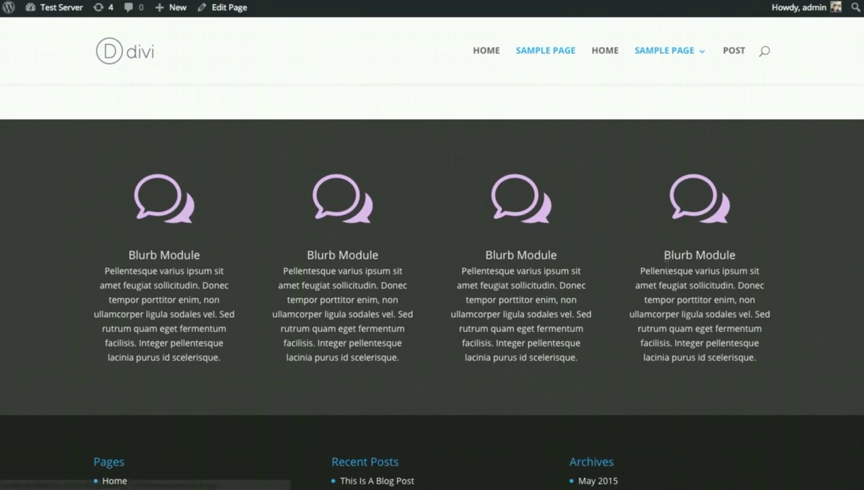
{"action": "scroll", "coordinate": [480, 241], "scroll_direction": "down", "scroll_amount": 5}
{"action": "scroll", "coordinate": [436, 248], "scroll_direction": "up", "scroll_amount": 5}
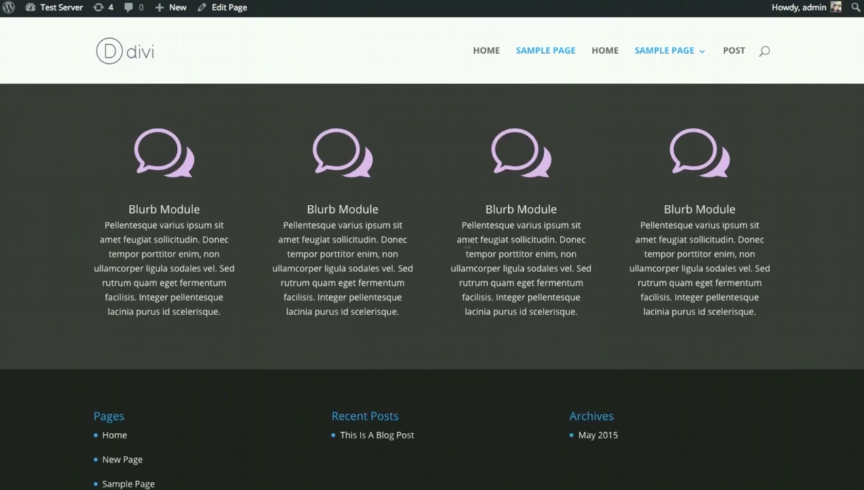
{"action": "scroll", "coordinate": [471, 253], "scroll_direction": "down", "scroll_amount": 1}
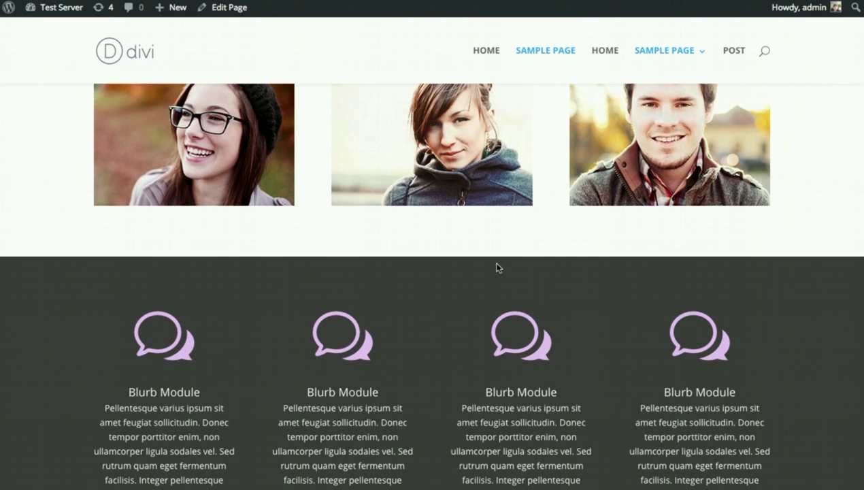
{"action": "scroll", "coordinate": [496, 267], "scroll_direction": "up", "scroll_amount": 5}
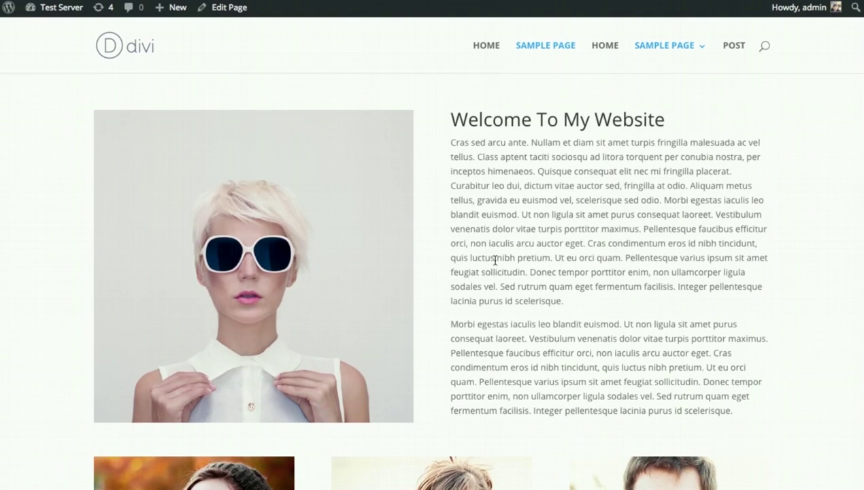
{"action": "scroll", "coordinate": [497, 258], "scroll_direction": "down", "scroll_amount": 1}
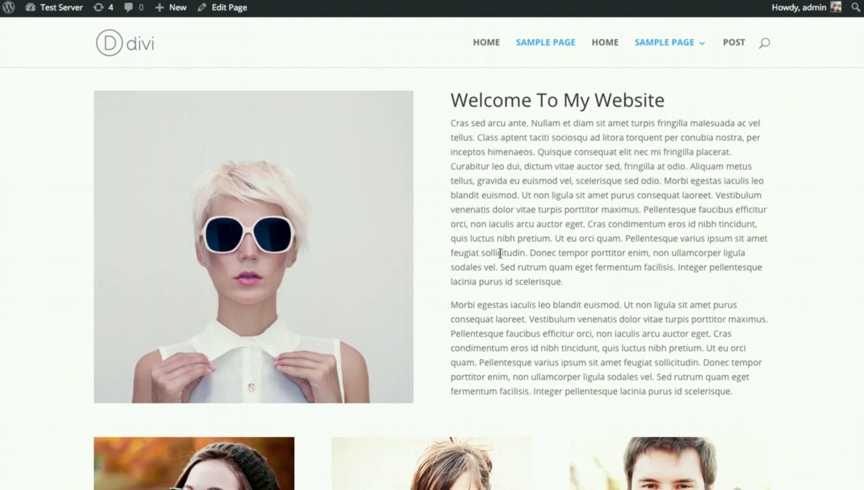
{"action": "scroll", "coordinate": [502, 253], "scroll_direction": "up", "scroll_amount": 1}
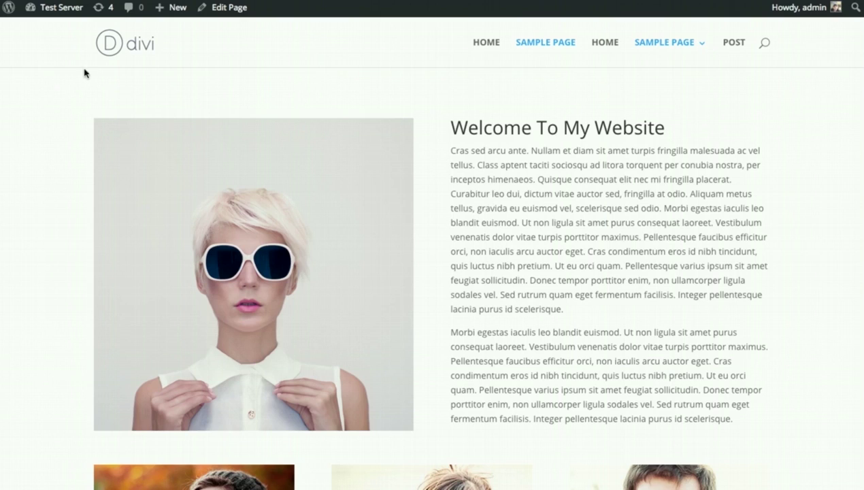
- From the dashboard, create a new page and switch it to the Divi Builder
{"action": "mouse_move", "coordinate": [58, 7]}
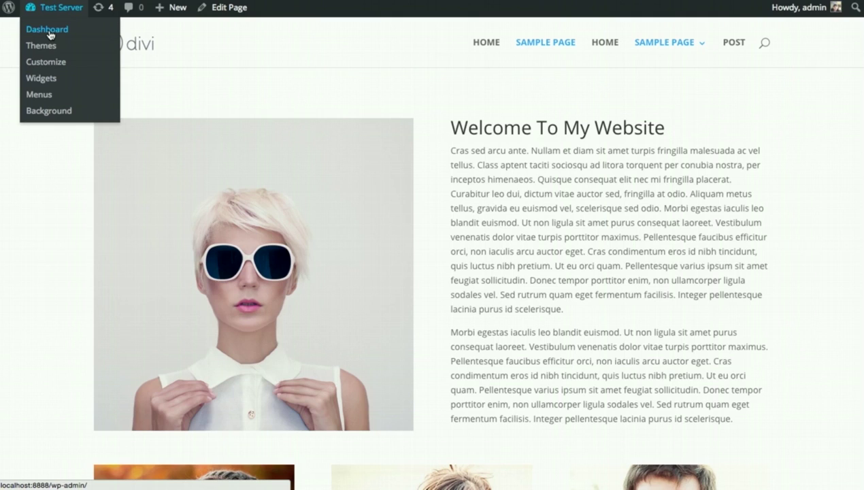
{"action": "left_click", "coordinate": [50, 35]}
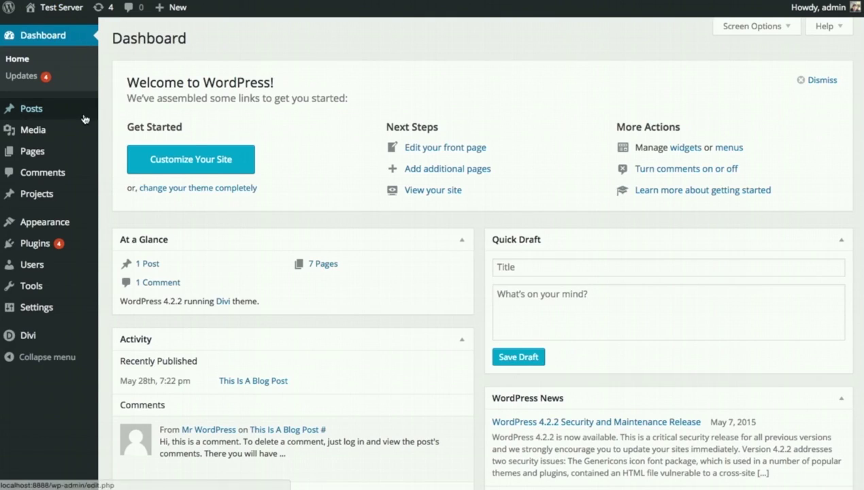
{"action": "mouse_move", "coordinate": [51, 149]}
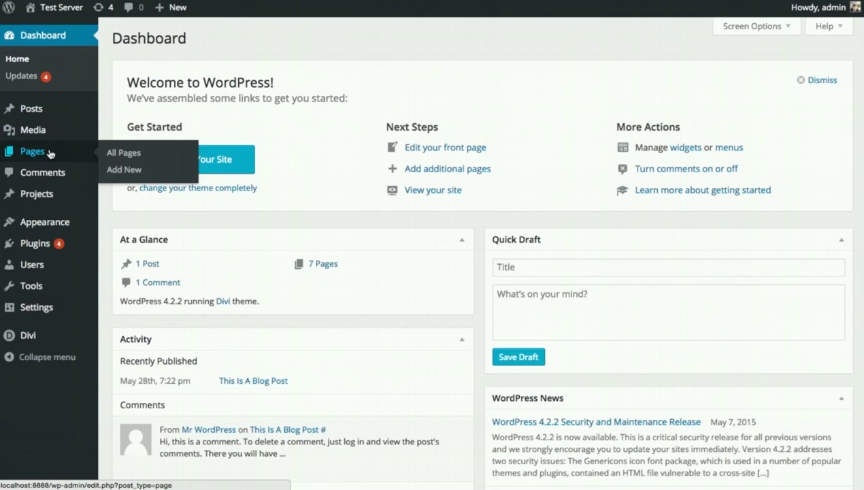
{"action": "left_click", "coordinate": [114, 170]}
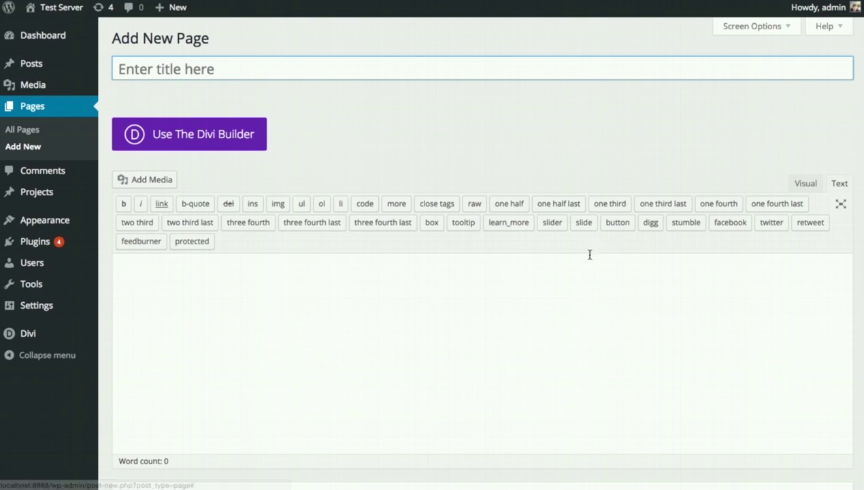
{"action": "left_click", "coordinate": [203, 143]}
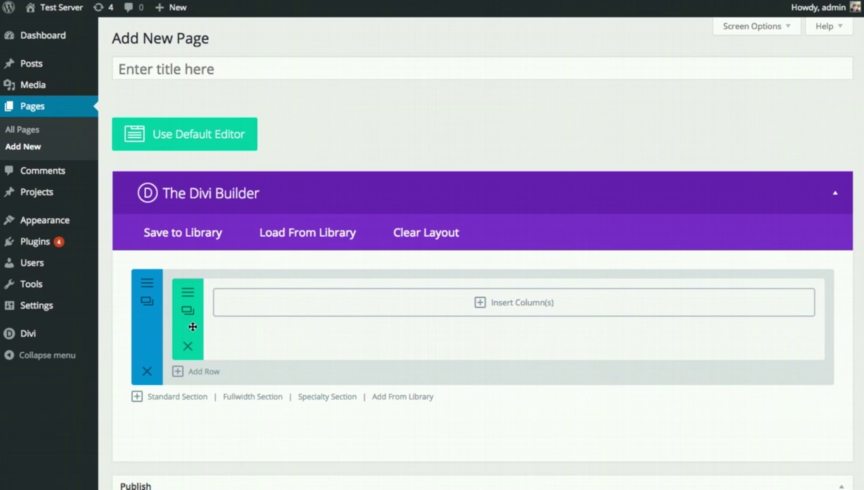
- Split the row into 1/2 + 1/2 columns and save a lorem ipsum Text module on the left
{"action": "left_click", "coordinate": [425, 311]}
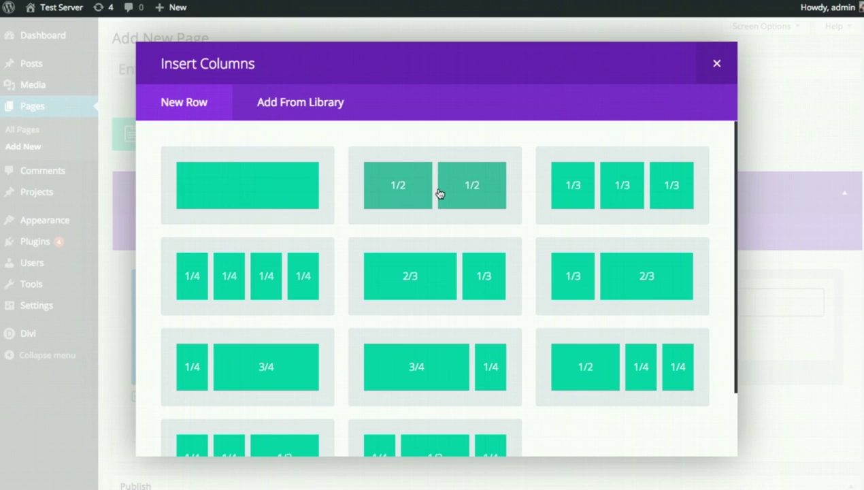
{"action": "left_click", "coordinate": [439, 194]}
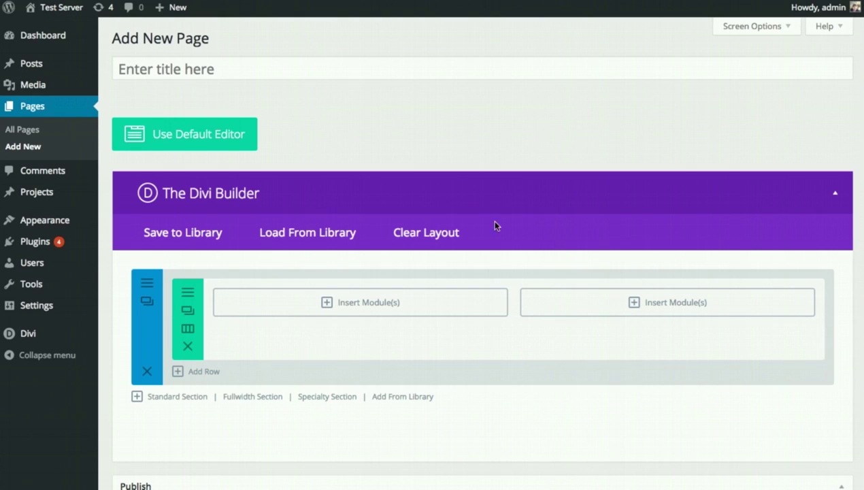
{"action": "left_click", "coordinate": [363, 302]}
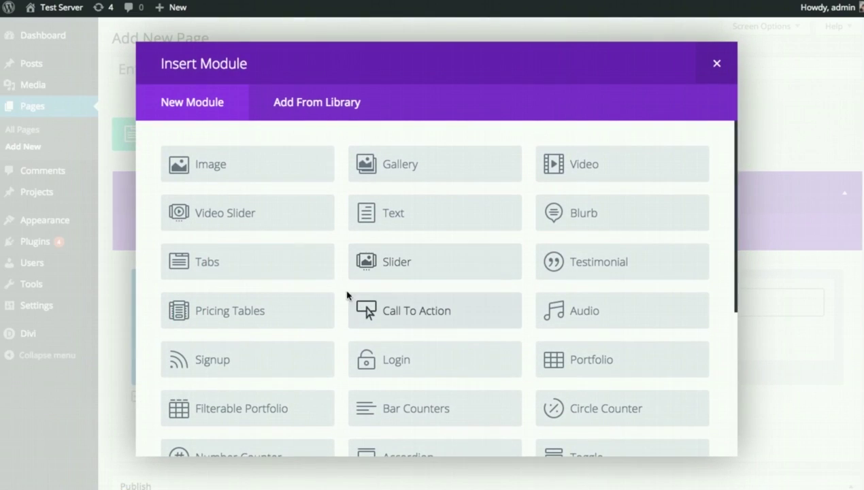
{"action": "left_click", "coordinate": [428, 222]}
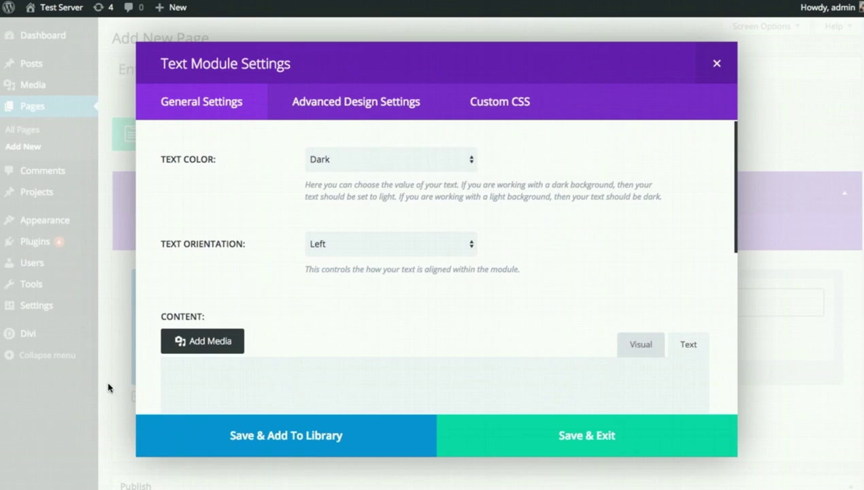
{"action": "left_click", "coordinate": [345, 376]}
{"action": "key", "text": "ctrl+v"}
{"action": "scroll", "coordinate": [412, 287], "scroll_direction": "up", "scroll_amount": 5}
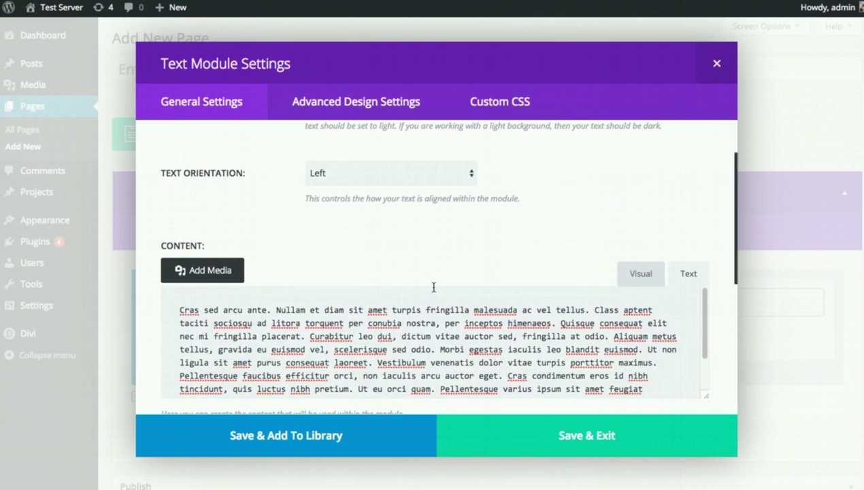
{"action": "scroll", "coordinate": [499, 294], "scroll_direction": "down", "scroll_amount": 5}
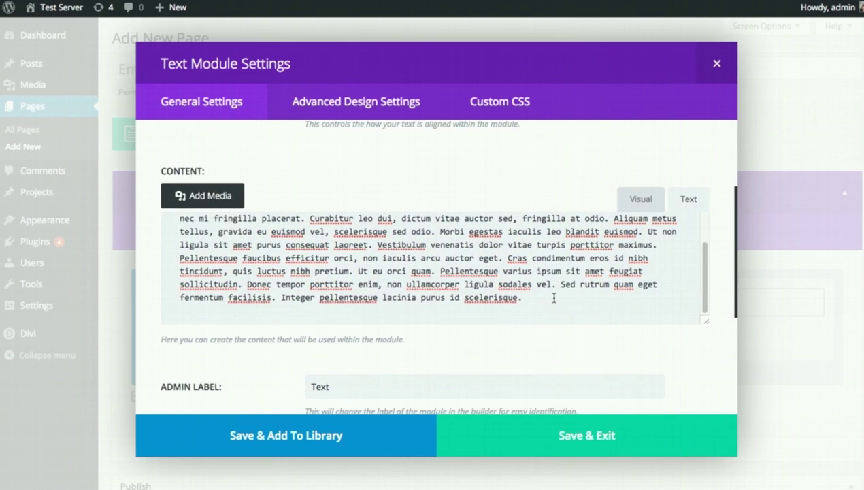
{"action": "scroll", "coordinate": [557, 296], "scroll_direction": "down", "scroll_amount": 5}
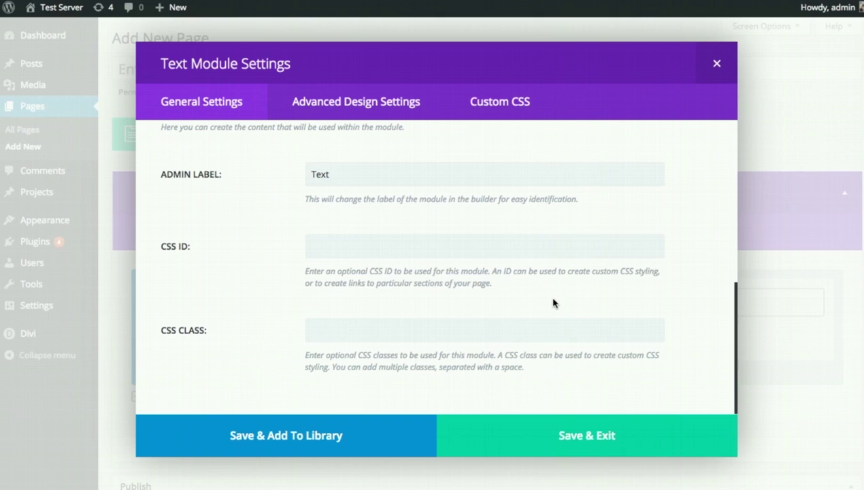
{"action": "left_click", "coordinate": [553, 435]}
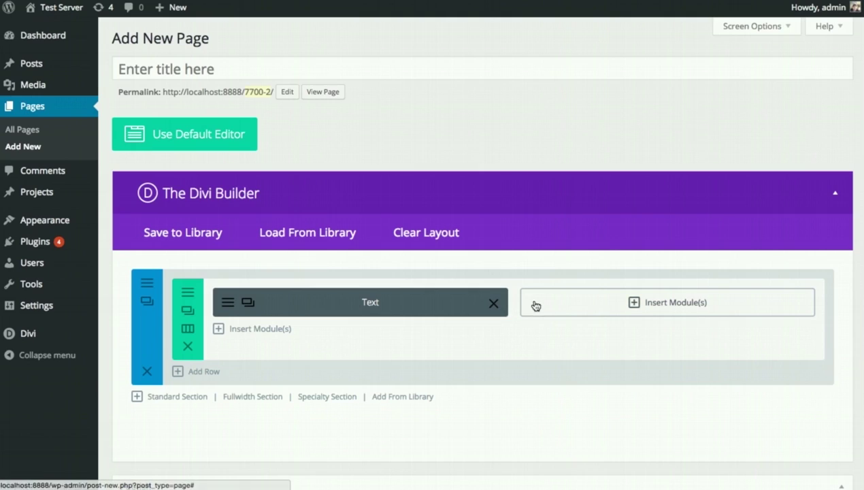
- Insert a Contact Form module into the right column
{"action": "left_click", "coordinate": [579, 307]}
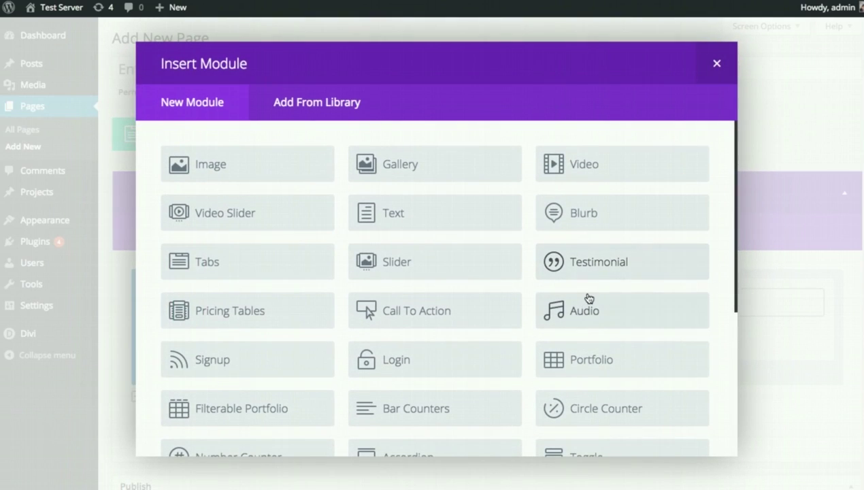
{"action": "scroll", "coordinate": [614, 266], "scroll_direction": "down", "scroll_amount": 1}
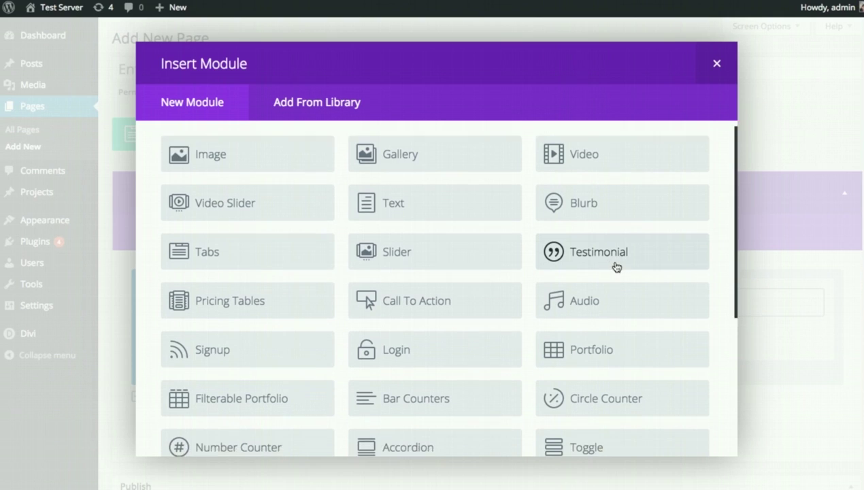
{"action": "scroll", "coordinate": [615, 267], "scroll_direction": "down", "scroll_amount": 3}
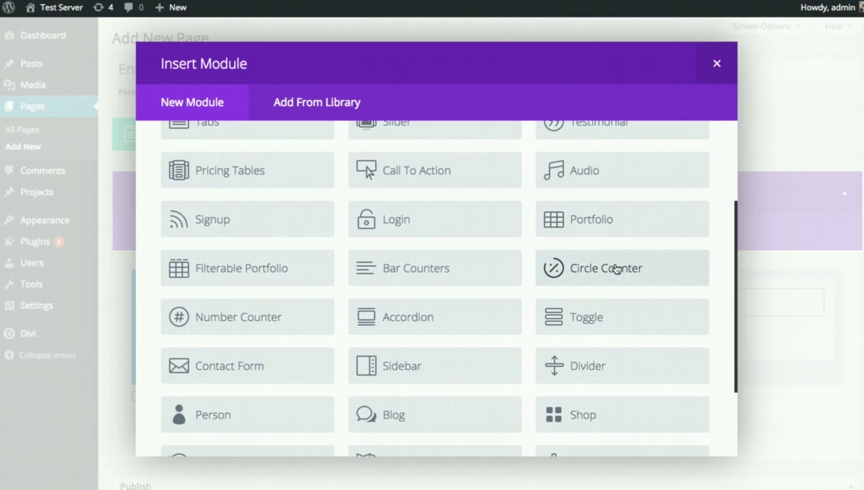
{"action": "scroll", "coordinate": [644, 284], "scroll_direction": "down", "scroll_amount": 1}
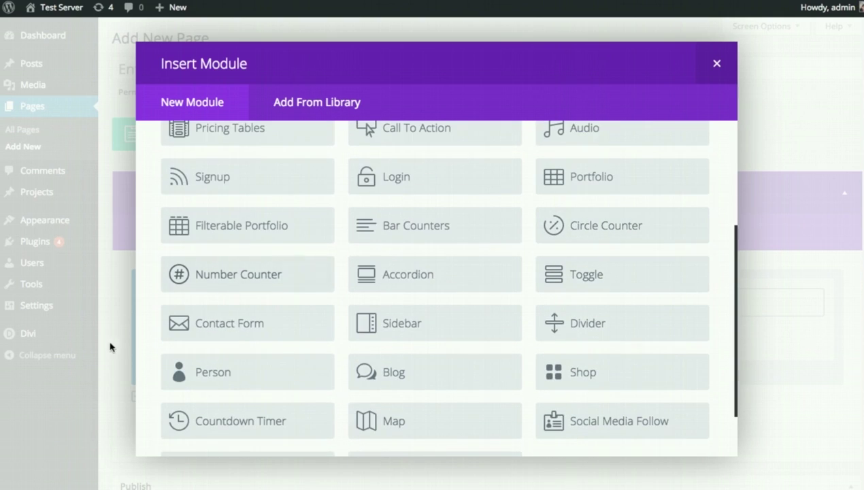
{"action": "left_click", "coordinate": [246, 330]}
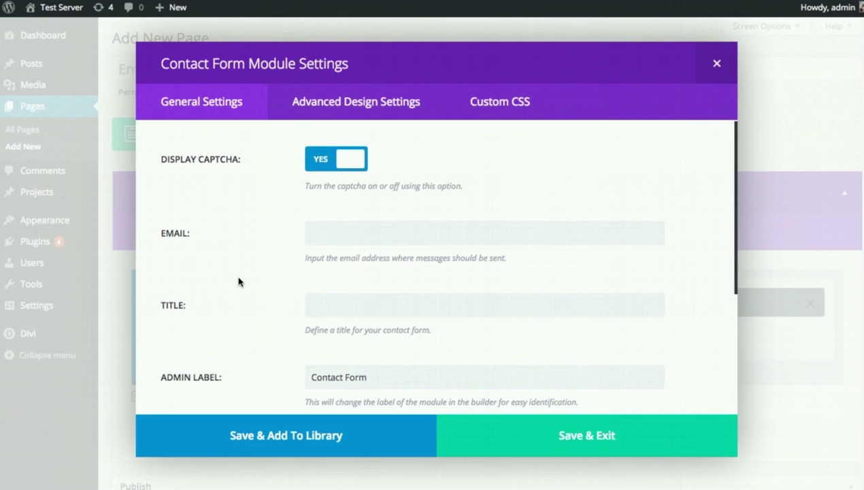
- Enter the site owner's e-mail as recipient, title the form 'Contact Us', and save it
{"action": "left_click", "coordinate": [375, 231]}
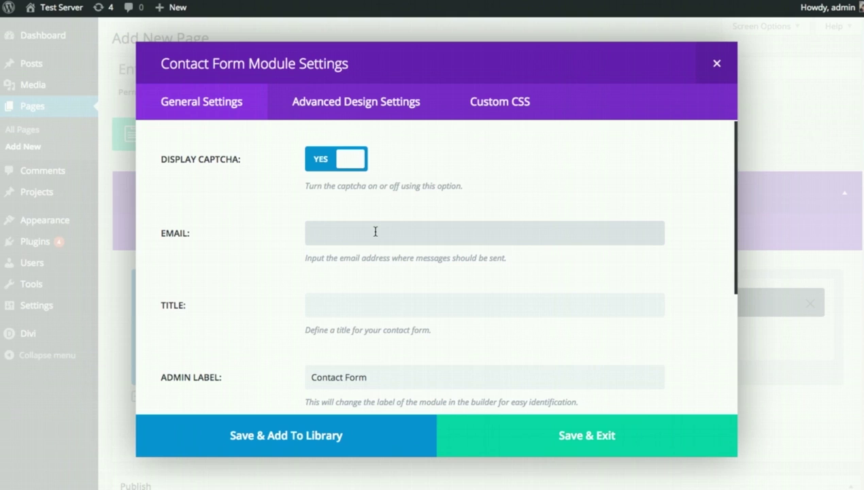
{"action": "key", "text": "Tab"}
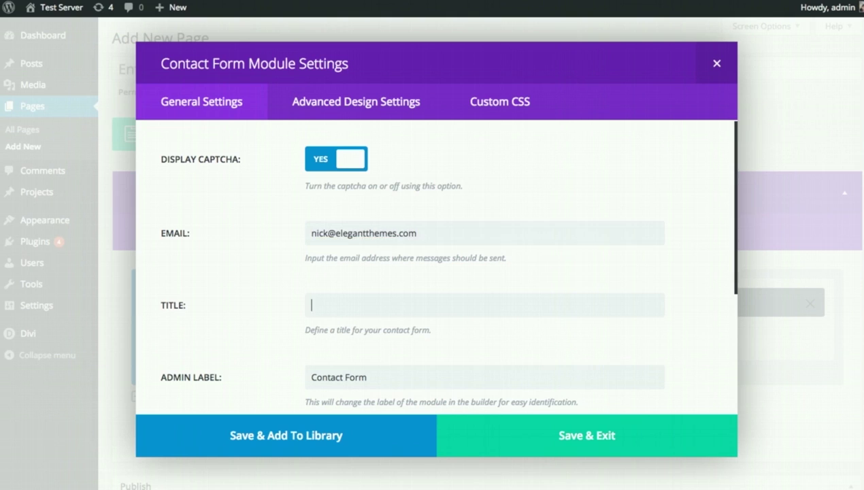
{"action": "type", "text": "Contact Us"}
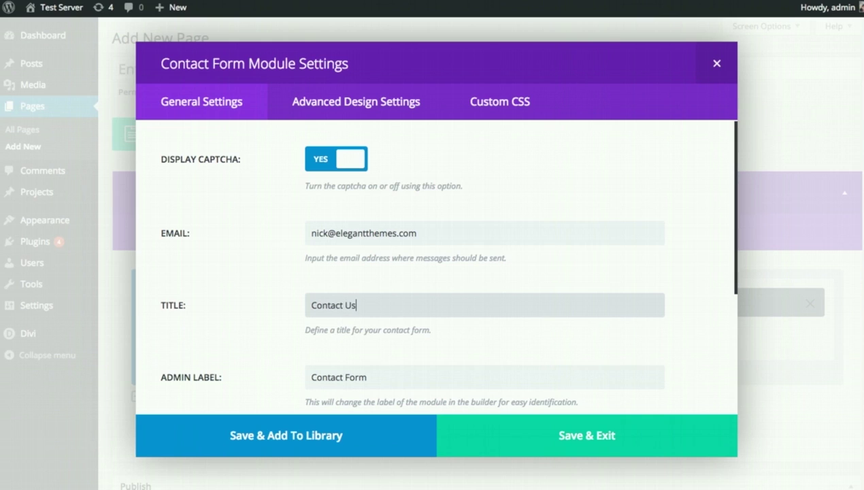
{"action": "scroll", "coordinate": [627, 168], "scroll_direction": "down", "scroll_amount": 3}
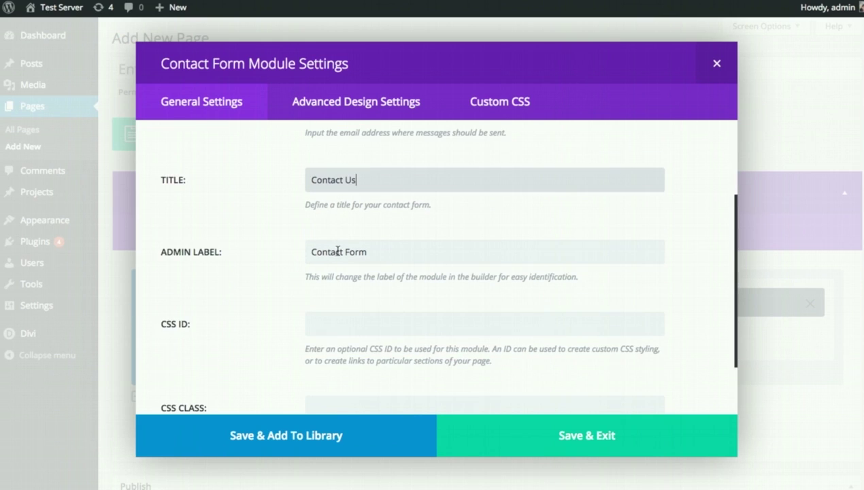
{"action": "scroll", "coordinate": [337, 251], "scroll_direction": "down", "scroll_amount": 2}
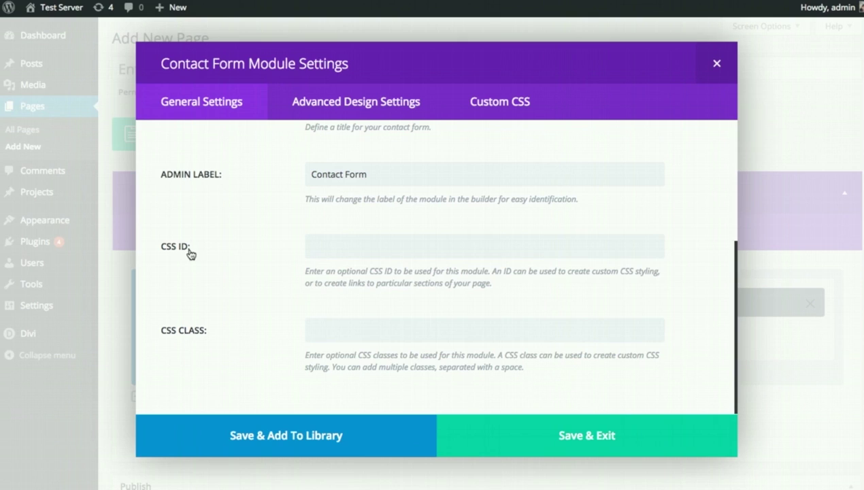
{"action": "left_click", "coordinate": [403, 326]}
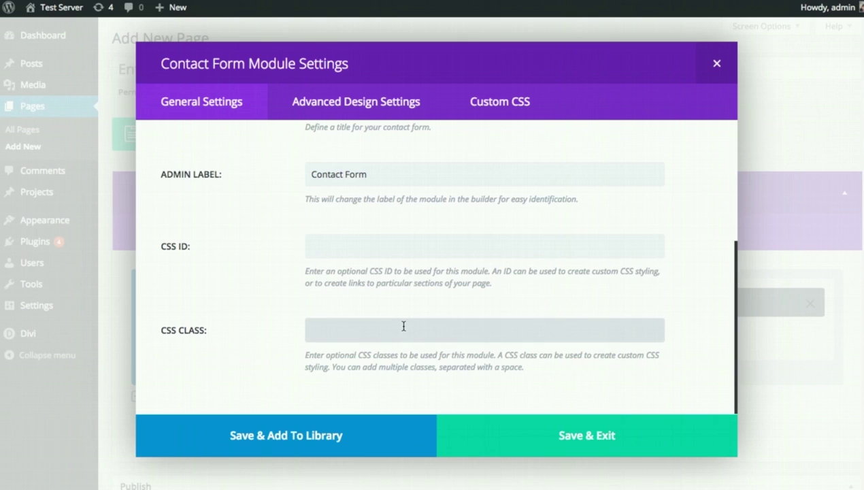
{"action": "left_click", "coordinate": [538, 438]}
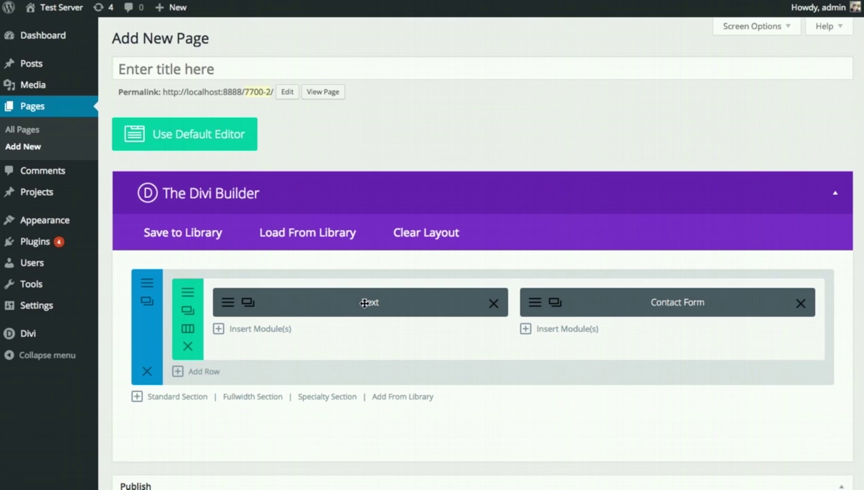
- Publish the new page and view it on the site
{"action": "scroll", "coordinate": [625, 325], "scroll_direction": "down", "scroll_amount": 3}
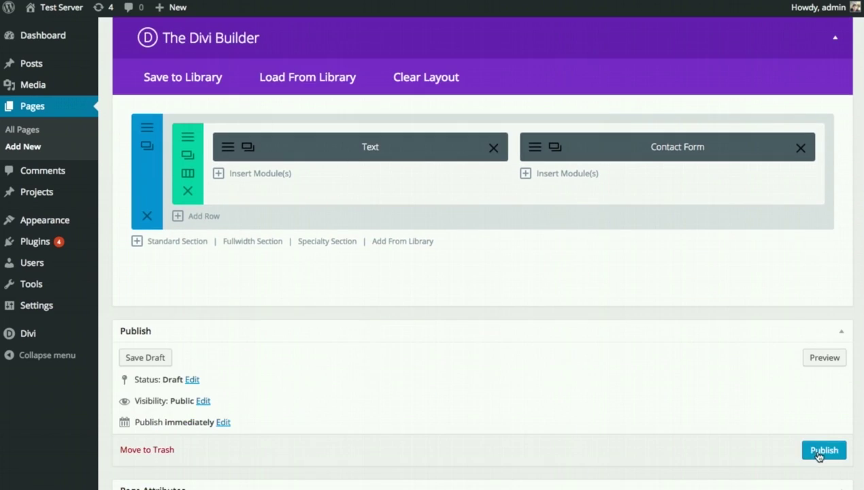
{"action": "left_click", "coordinate": [821, 452]}
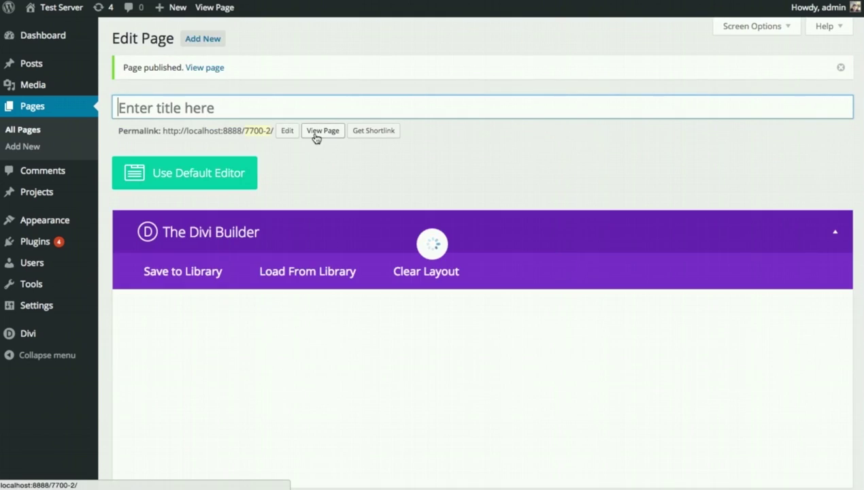
{"action": "left_click", "coordinate": [316, 133]}
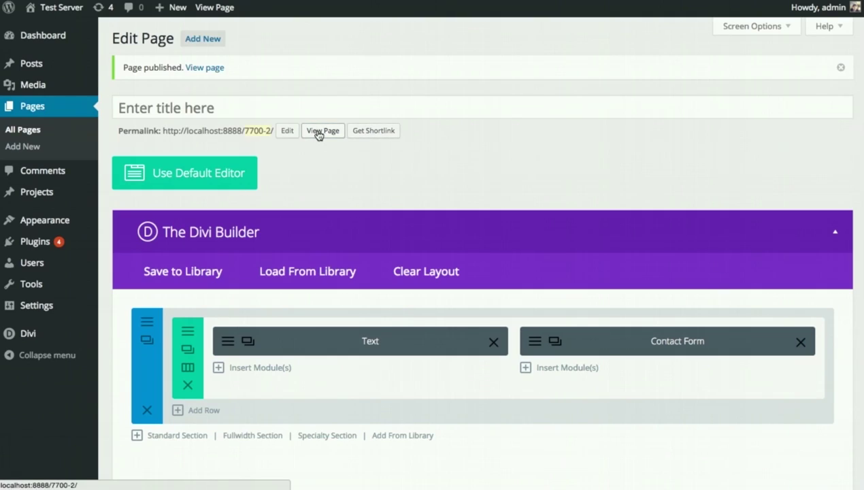
- Update the page and check the live layout of paragraph beside the Contact Us form
{"action": "scroll", "coordinate": [809, 454], "scroll_direction": "down", "scroll_amount": 3}
{"action": "scroll", "coordinate": [810, 455], "scroll_direction": "down", "scroll_amount": 3}
{"action": "left_click", "coordinate": [816, 434]}
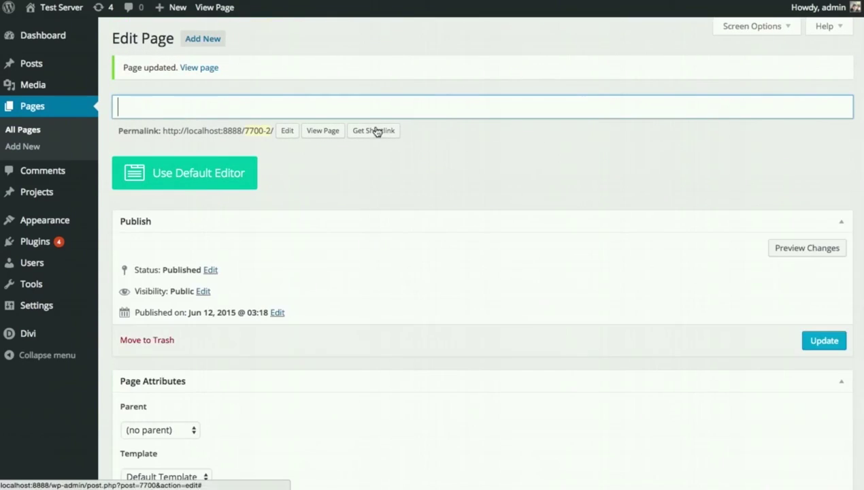
{"action": "left_click", "coordinate": [323, 135]}
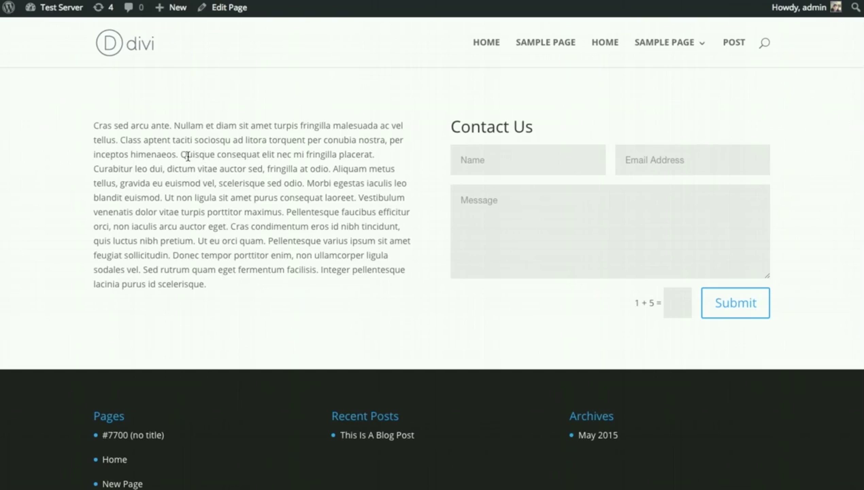
{"action": "left_click_drag", "start_coordinate": [182, 197], "coordinate": [156, 193]}
{"action": "left_click", "coordinate": [145, 168]}
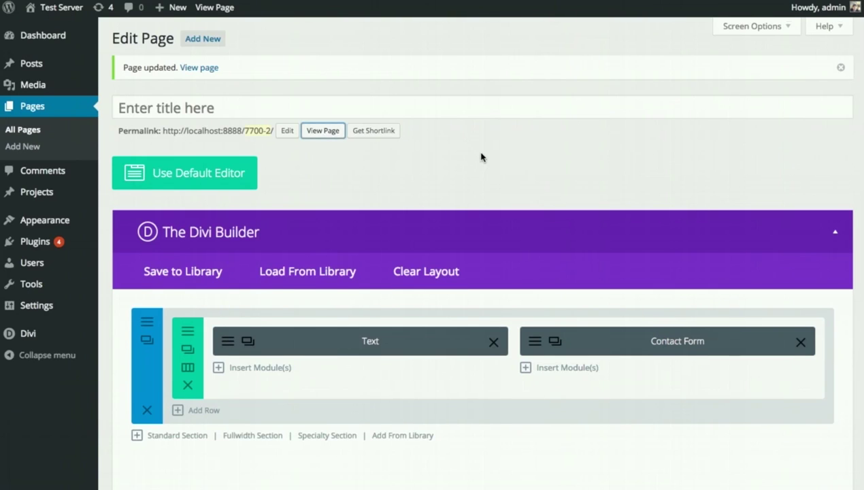
- Add a fullwidth section and drag it above the Text and Contact Form section
{"action": "scroll", "coordinate": [477, 150], "scroll_direction": "down", "scroll_amount": 1}
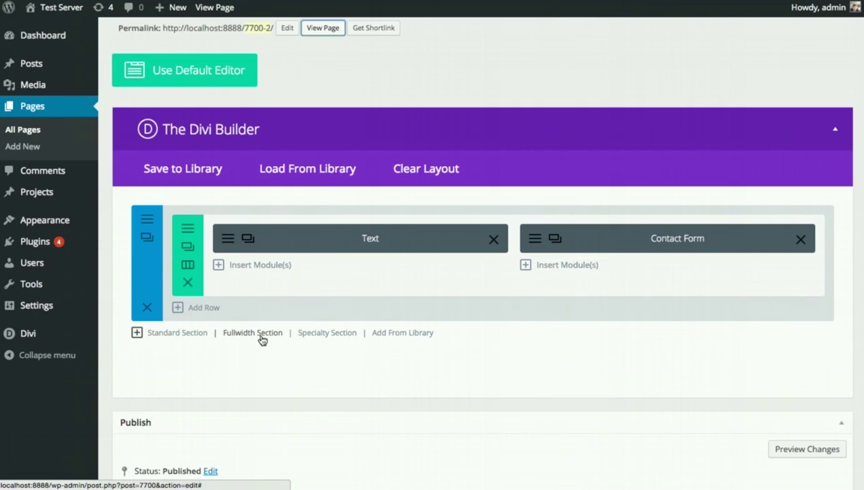
{"action": "left_click", "coordinate": [265, 336]}
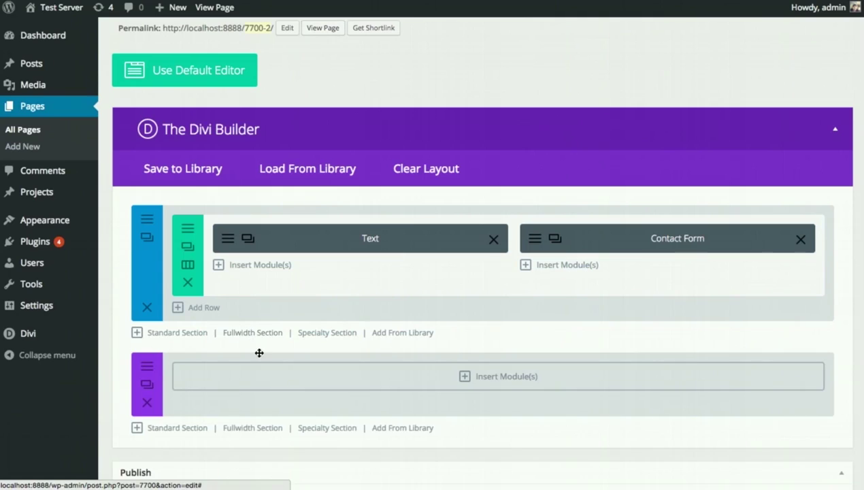
{"action": "left_click_drag", "start_coordinate": [156, 379], "coordinate": [158, 239]}
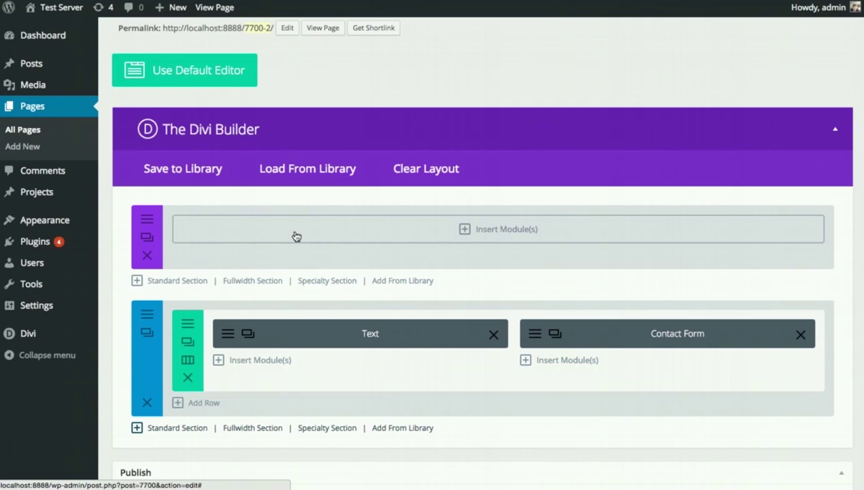
- Insert a Fullwidth Slider module into the fullwidth section
{"action": "left_click", "coordinate": [296, 236]}
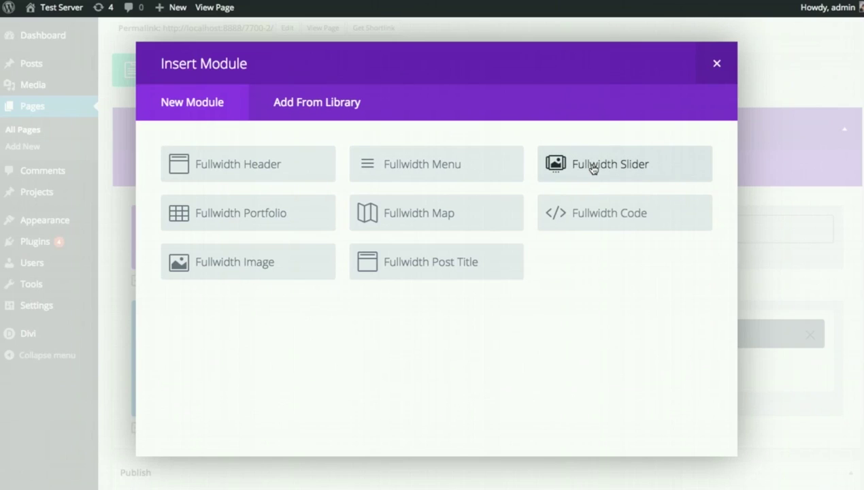
{"action": "left_click", "coordinate": [594, 168]}
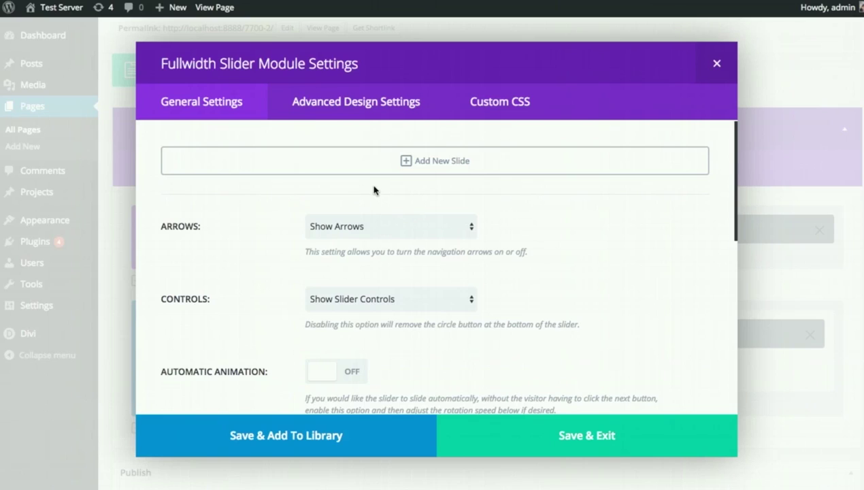
- Add a slide with heading 'Welcome To Our Website' and button text 'Join Today'
{"action": "left_click", "coordinate": [283, 170]}
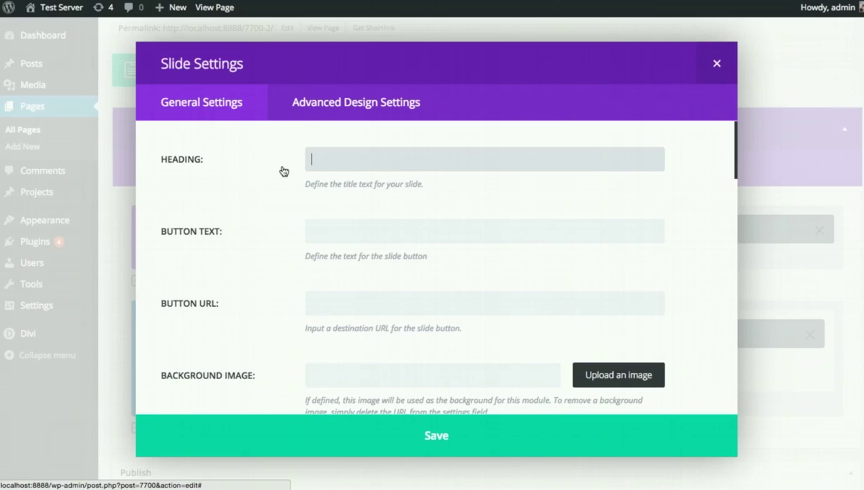
{"action": "type", "text": "Welcome To Our Website"}
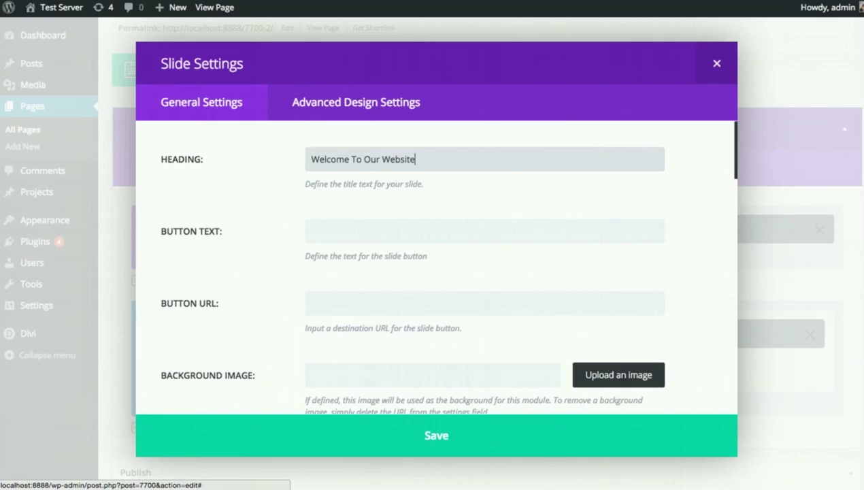
{"action": "left_click", "coordinate": [346, 228]}
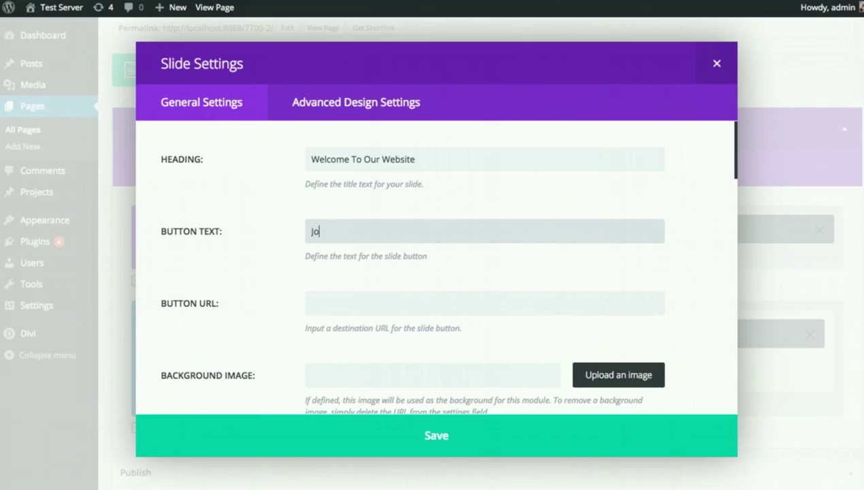
{"action": "type", "text": "Join Today"}
{"action": "left_click", "coordinate": [377, 307]}
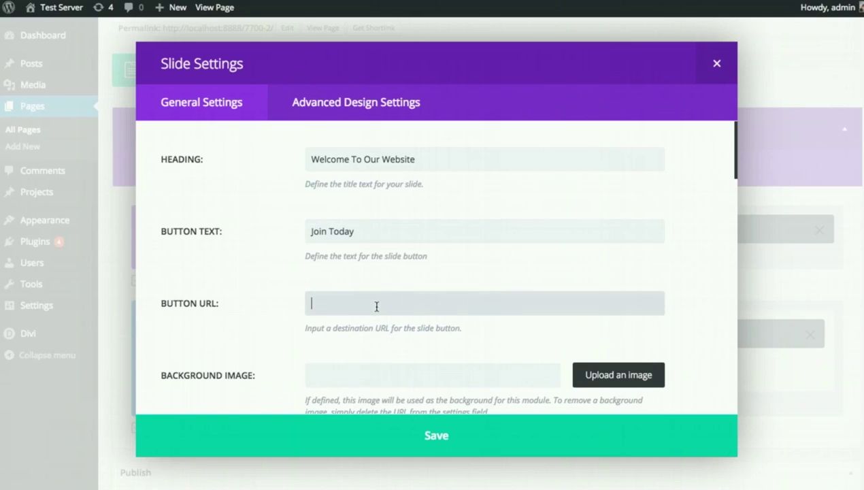
{"action": "scroll", "coordinate": [377, 306], "scroll_direction": "down", "scroll_amount": 5}
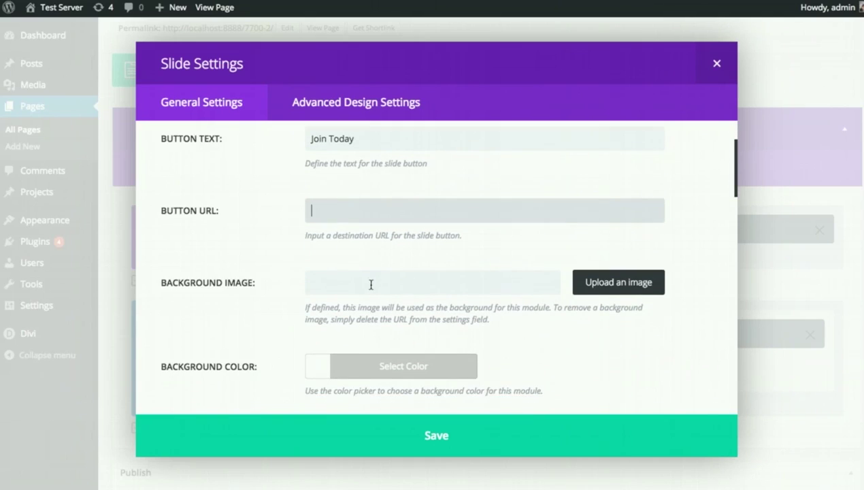
- Set the dark landscape photo from the media library as the slide background
{"action": "left_click", "coordinate": [385, 226]}
{"action": "left_click", "coordinate": [581, 228]}
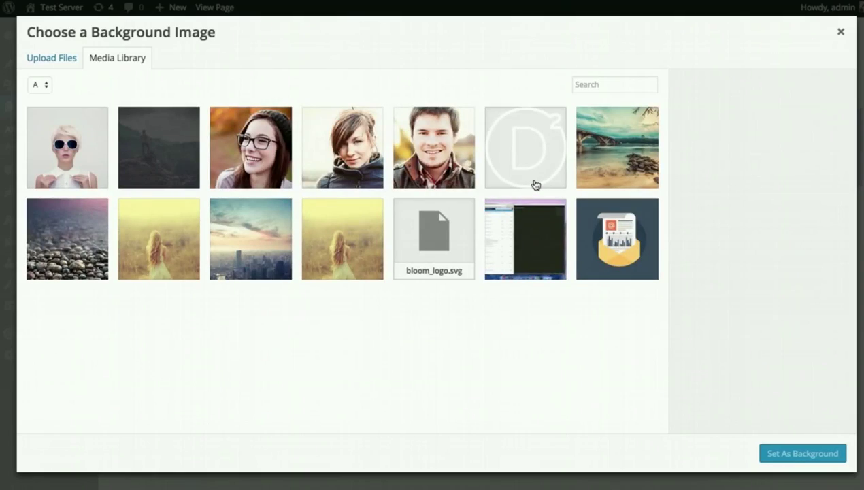
{"action": "left_click", "coordinate": [173, 152]}
{"action": "left_click", "coordinate": [830, 458]}
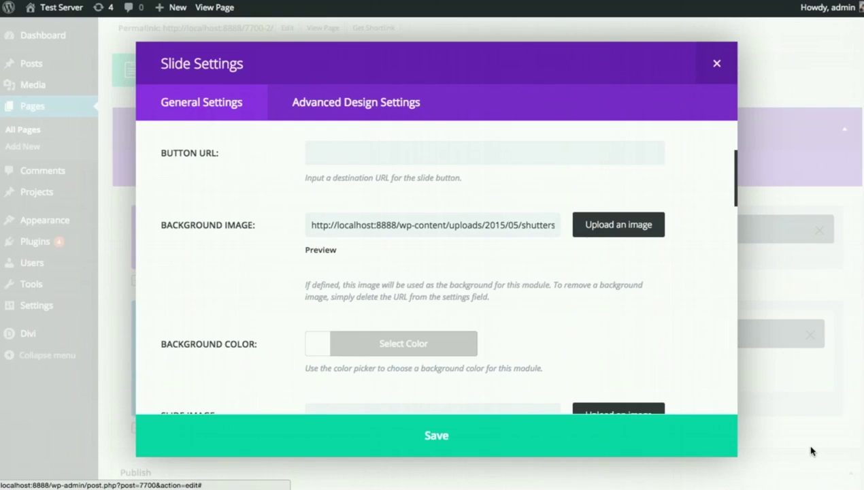
- Paste the 'Vestibulum venenatis…' lorem ipsum paragraph into the slide's Content box
{"action": "scroll", "coordinate": [656, 364], "scroll_direction": "down", "scroll_amount": 4}
{"action": "scroll", "coordinate": [651, 350], "scroll_direction": "down", "scroll_amount": 4}
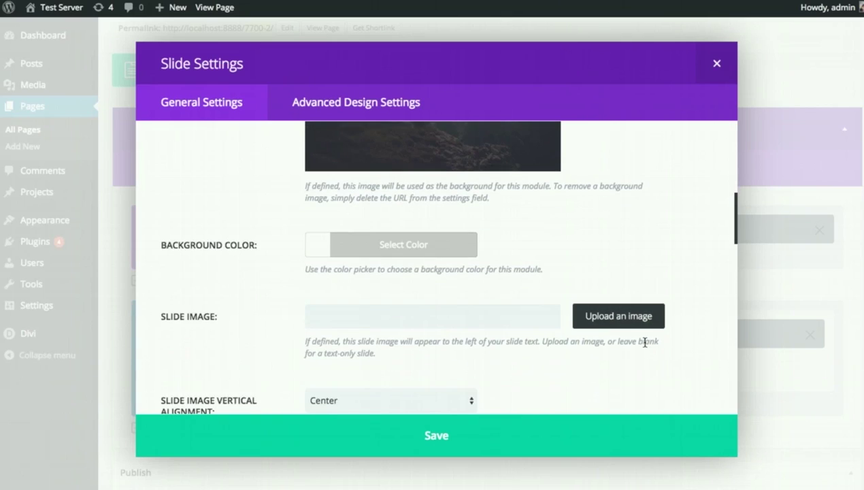
{"action": "scroll", "coordinate": [622, 345], "scroll_direction": "up", "scroll_amount": 1}
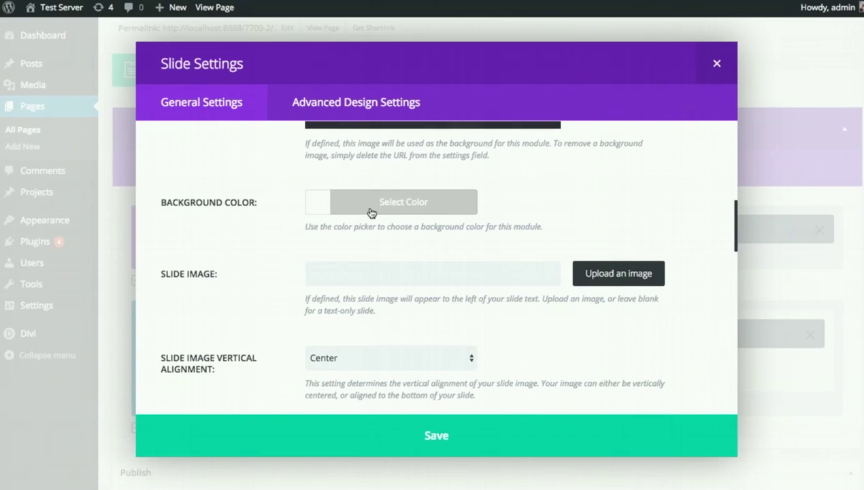
{"action": "scroll", "coordinate": [368, 217], "scroll_direction": "down", "scroll_amount": 1}
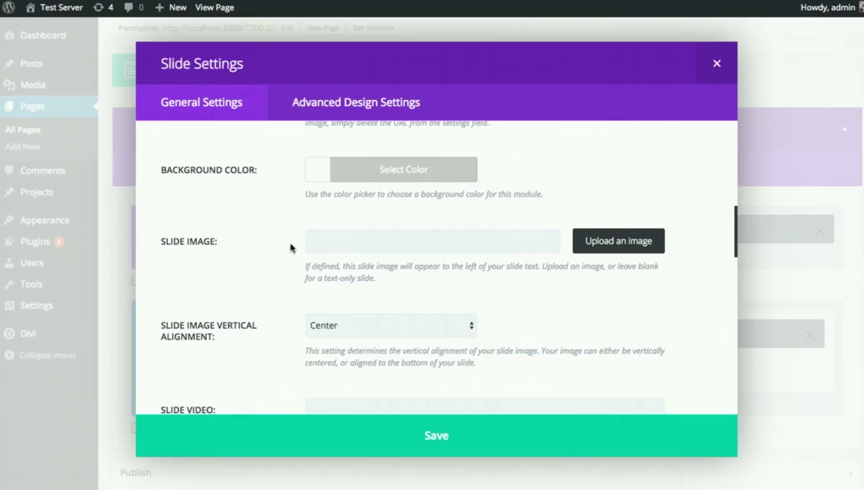
{"action": "scroll", "coordinate": [290, 248], "scroll_direction": "down", "scroll_amount": 2}
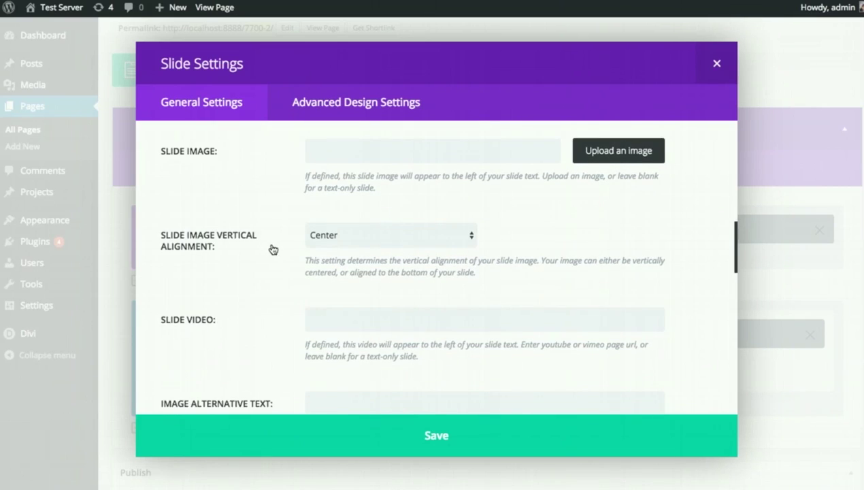
{"action": "scroll", "coordinate": [266, 248], "scroll_direction": "down", "scroll_amount": 1}
{"action": "scroll", "coordinate": [266, 245], "scroll_direction": "down", "scroll_amount": 3}
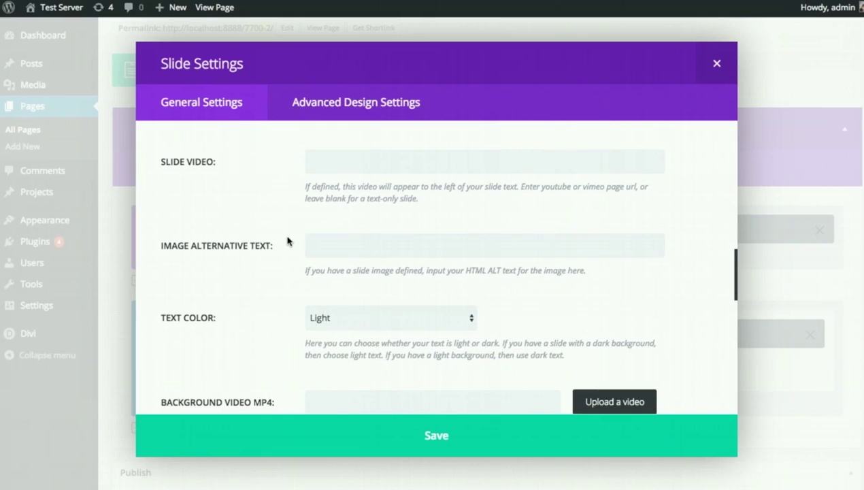
{"action": "scroll", "coordinate": [286, 241], "scroll_direction": "down", "scroll_amount": 2}
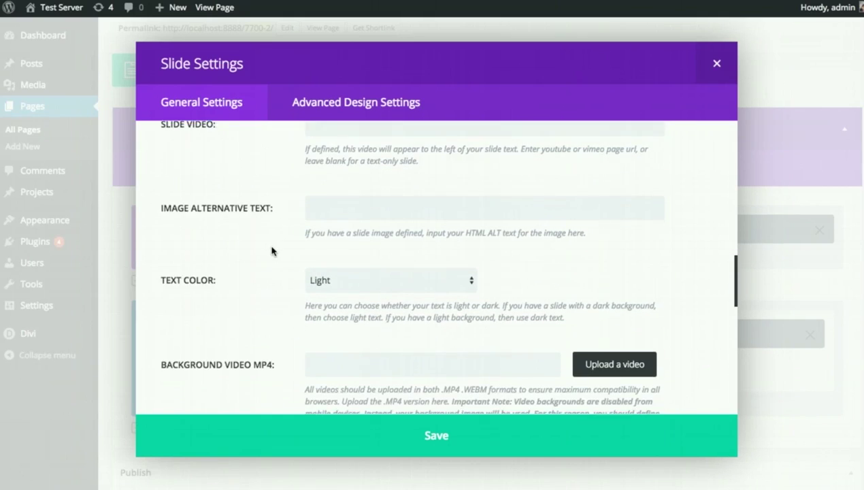
{"action": "scroll", "coordinate": [272, 249], "scroll_direction": "down", "scroll_amount": 1}
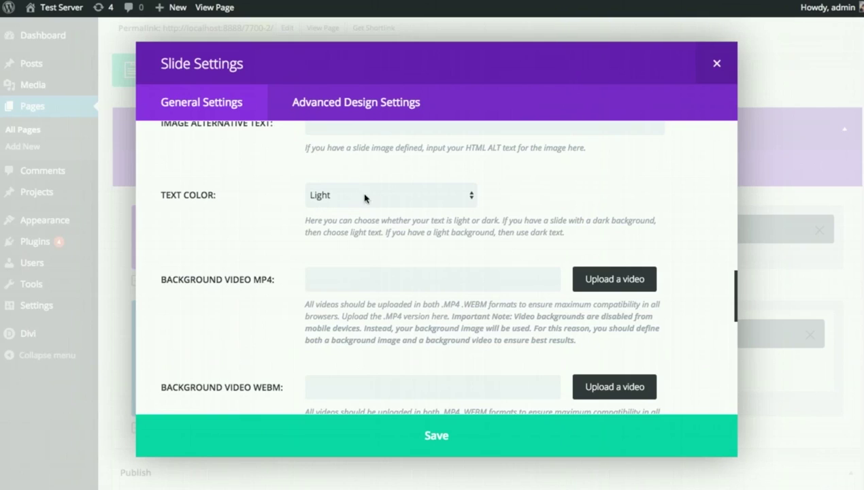
{"action": "scroll", "coordinate": [279, 207], "scroll_direction": "down", "scroll_amount": 2}
{"action": "scroll", "coordinate": [256, 221], "scroll_direction": "down", "scroll_amount": 1}
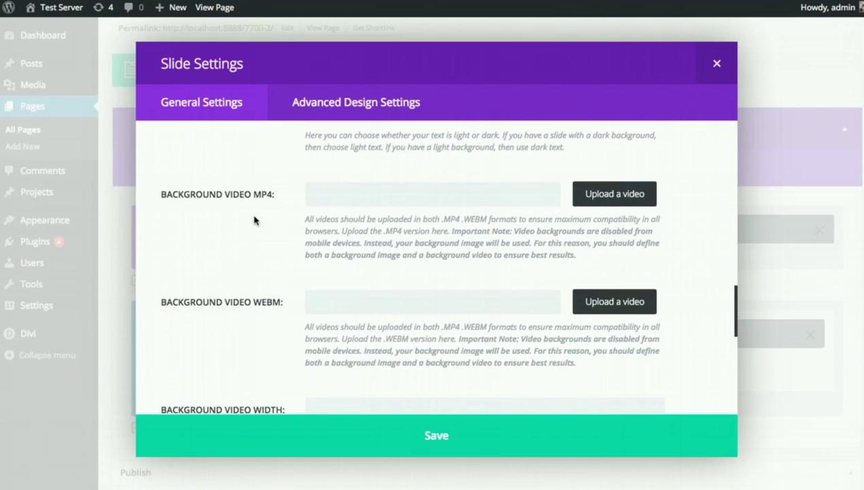
{"action": "scroll", "coordinate": [258, 219], "scroll_direction": "down", "scroll_amount": 4}
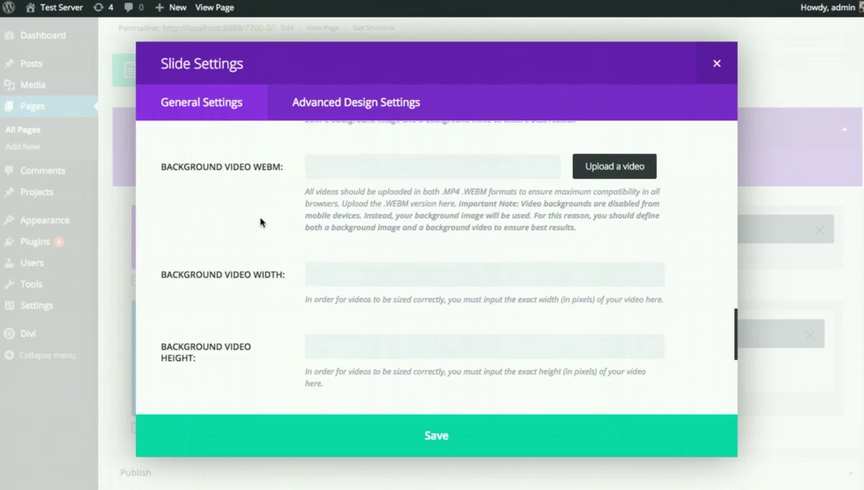
{"action": "scroll", "coordinate": [257, 235], "scroll_direction": "down", "scroll_amount": 1}
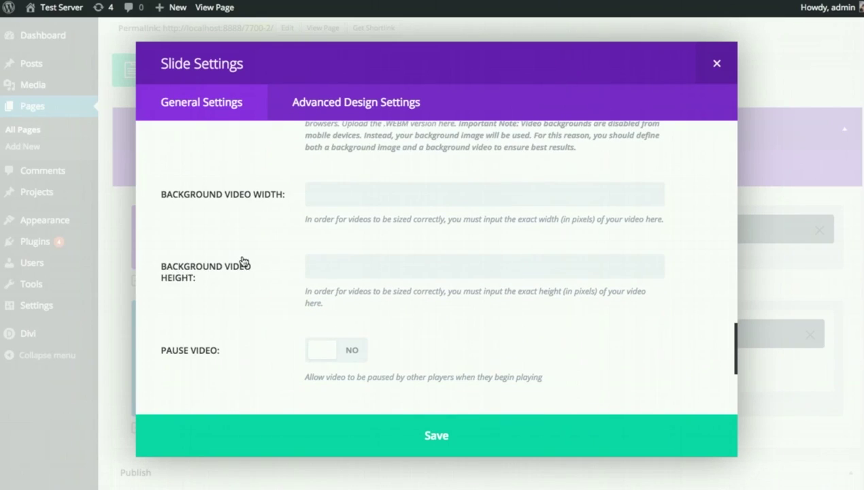
{"action": "scroll", "coordinate": [243, 260], "scroll_direction": "down", "scroll_amount": 1}
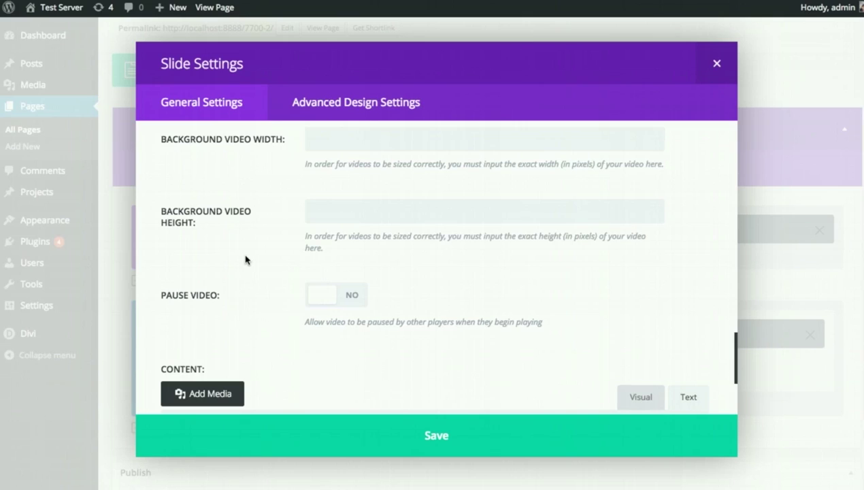
{"action": "scroll", "coordinate": [262, 252], "scroll_direction": "down", "scroll_amount": 2}
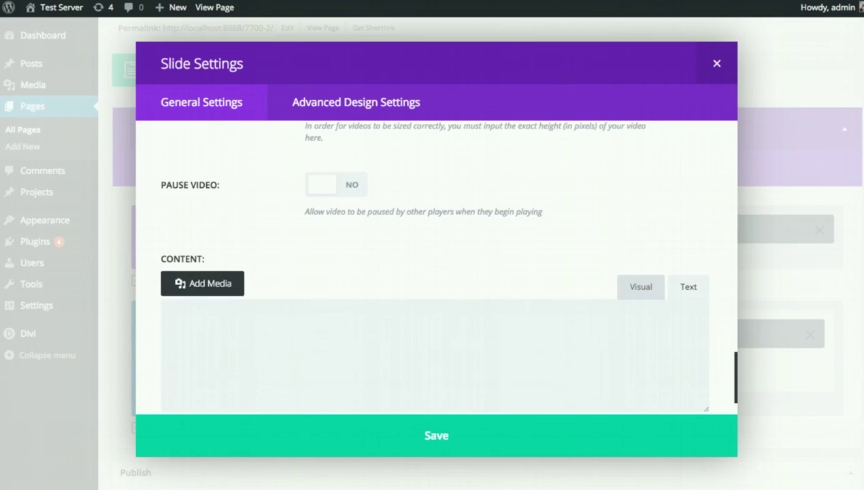
{"action": "left_click", "coordinate": [425, 347]}
{"action": "type", "text": "Vestibulum venenatis dolor vitae turpis porttitor maximus. Pellentesque faucibus efficitur orci, non iaculis arcu auctor eget. Cras condimentum eros id nibh tincidunt, quis luctus nibh pretium. Ut eu orci quam. Pellentesque varius ipsum sit amet feugiat sollicitudin. Donec tempor porttitor enim, non ullamcorper ligula sodales vel. Sed rutrum quam eget fermentum facilisis. Integer pellentesque lacinia purus id scelerisque."}
{"action": "scroll", "coordinate": [490, 279], "scroll_direction": "down", "scroll_amount": 1}
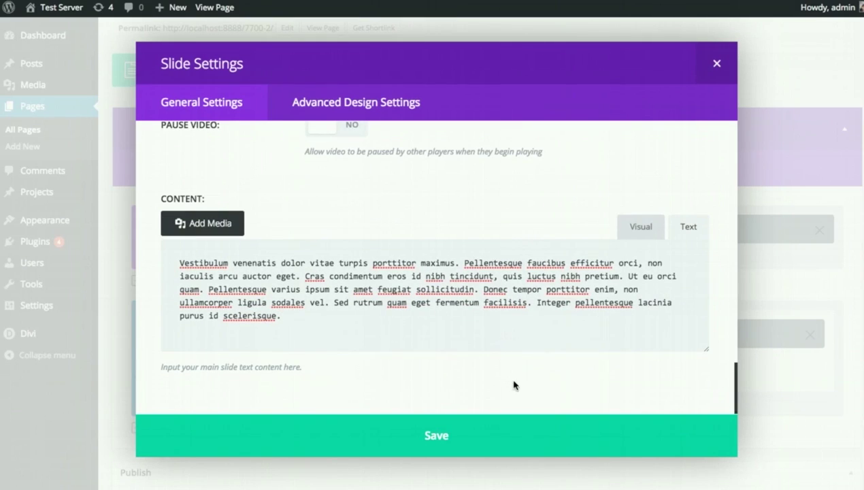
- Save the welcome slide, duplicate it, and open the copy's settings
{"action": "left_click", "coordinate": [478, 436]}
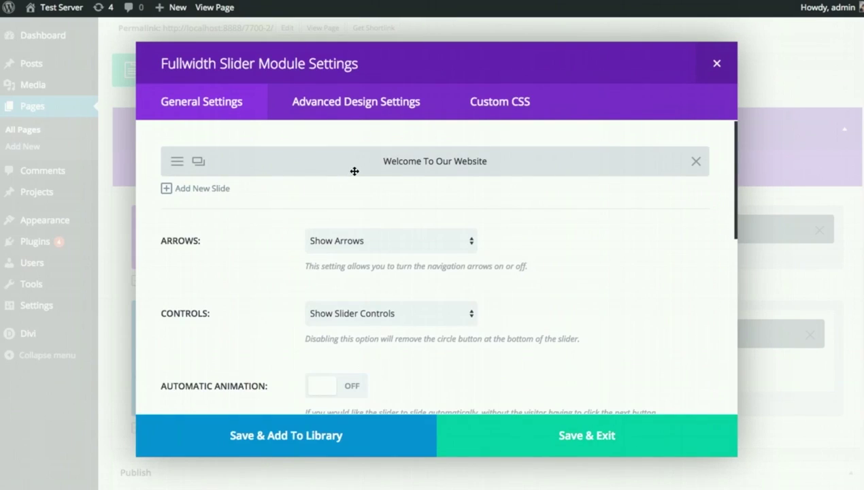
{"action": "mouse_move", "coordinate": [338, 168]}
{"action": "left_mouse_down"}
{"action": "mouse_move", "coordinate": [340, 160]}
{"action": "mouse_move", "coordinate": [345, 167]}
{"action": "left_mouse_up"}
{"action": "left_click", "coordinate": [211, 189]}
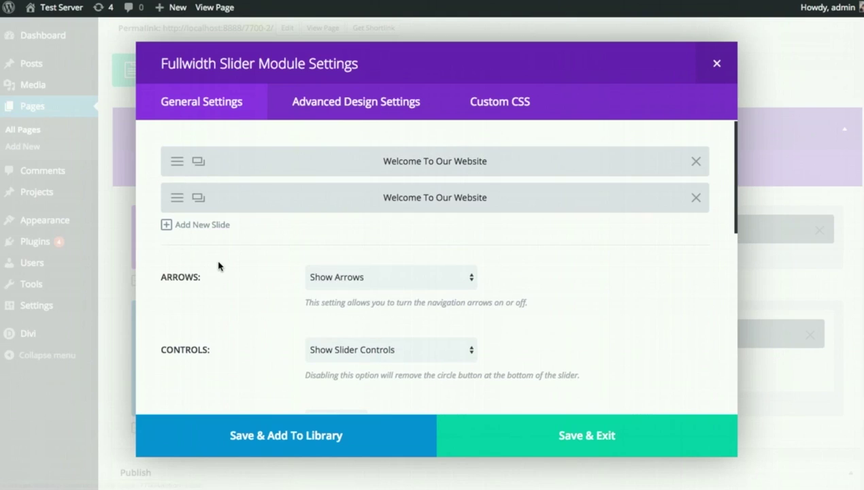
{"action": "left_click", "coordinate": [176, 198]}
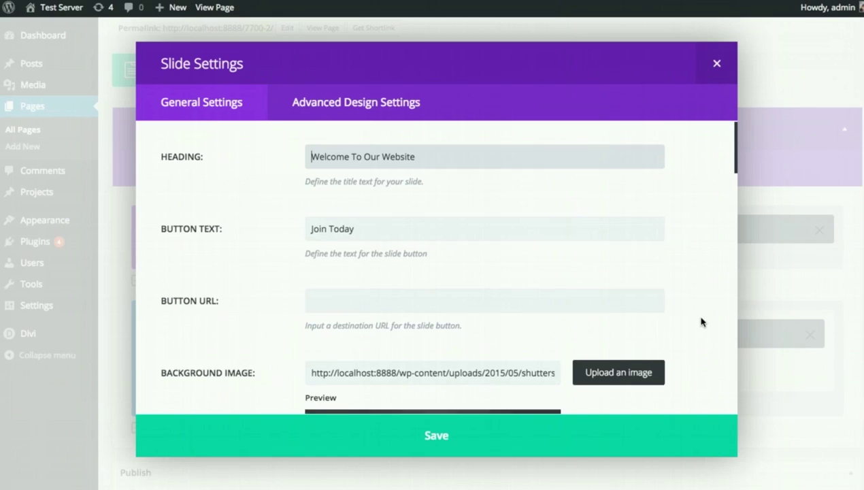
- Give the second slide a skyline.jpg background, then save the slide and slider
{"action": "scroll", "coordinate": [701, 310], "scroll_direction": "down", "scroll_amount": 2}
{"action": "left_click", "coordinate": [646, 316]}
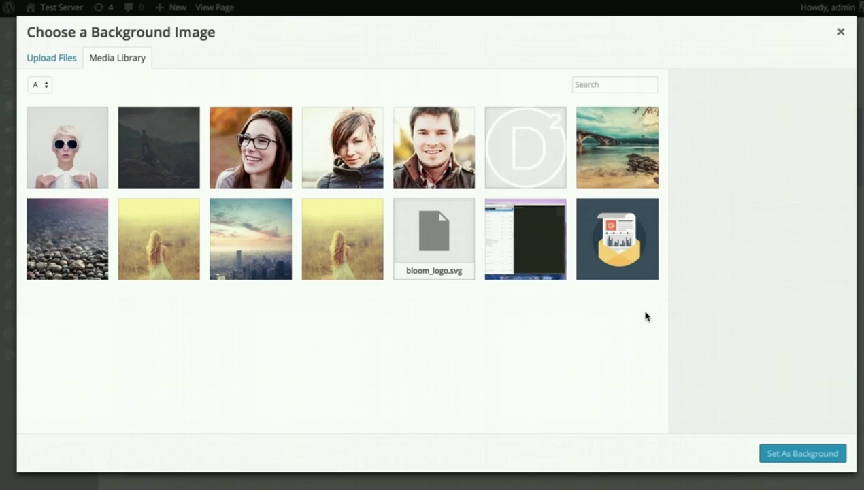
{"action": "left_click", "coordinate": [227, 274]}
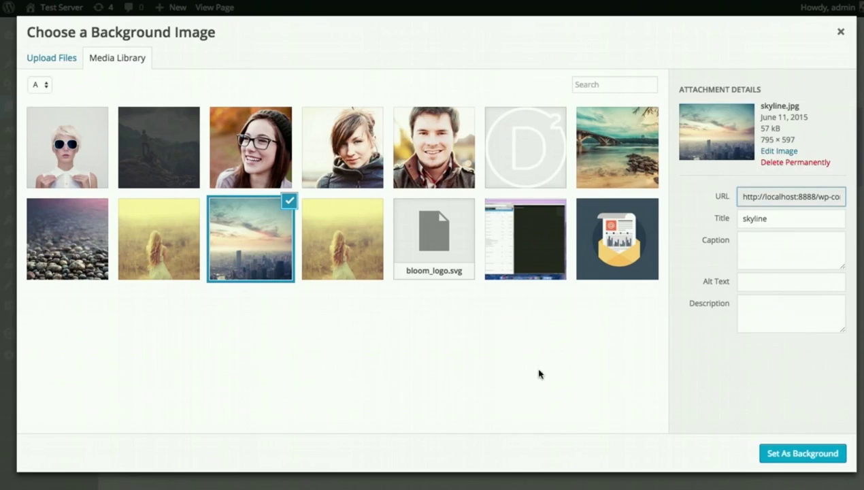
{"action": "left_click", "coordinate": [794, 454]}
{"action": "left_click", "coordinate": [612, 440]}
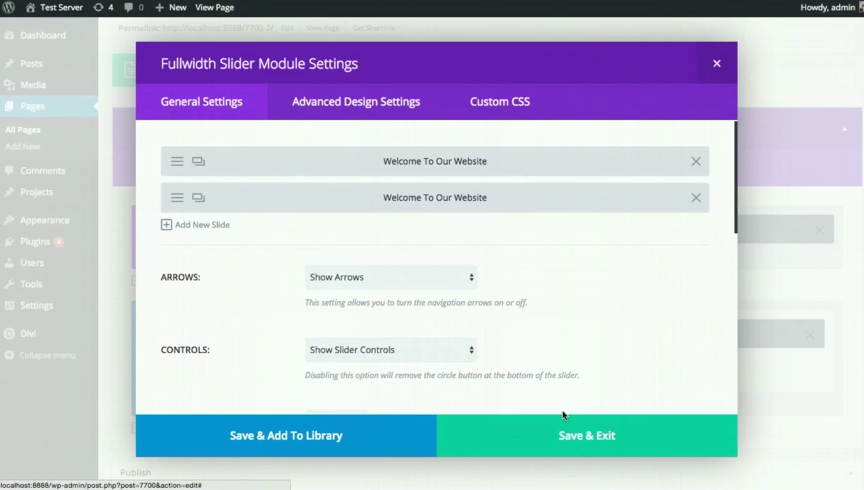
{"action": "left_click", "coordinate": [557, 432]}
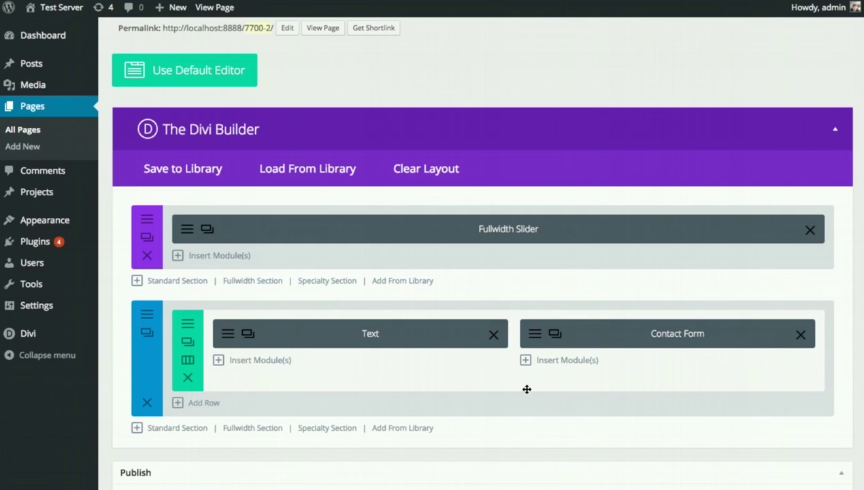
- Save the page and reload the live site to see the slider move from mountain to skyline slide
{"action": "scroll", "coordinate": [665, 372], "scroll_direction": "down", "scroll_amount": 3}
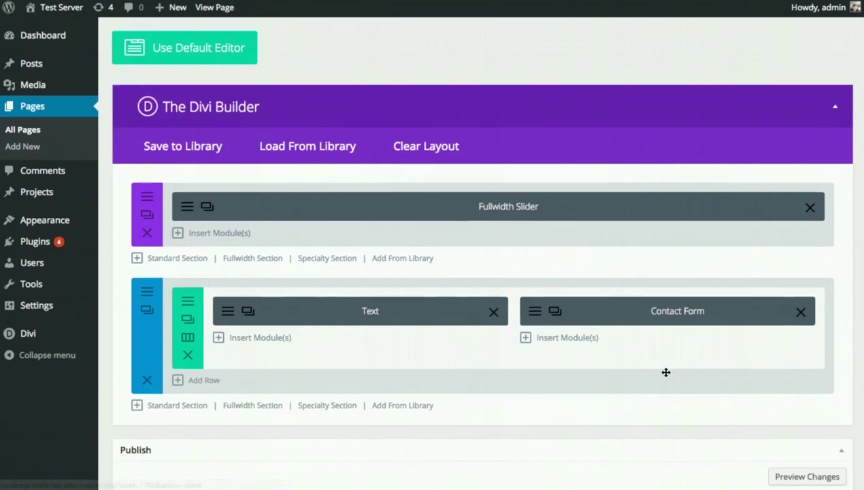
{"action": "left_click", "coordinate": [825, 430]}
{"action": "scroll", "coordinate": [452, 283], "scroll_direction": "up", "scroll_amount": 2}
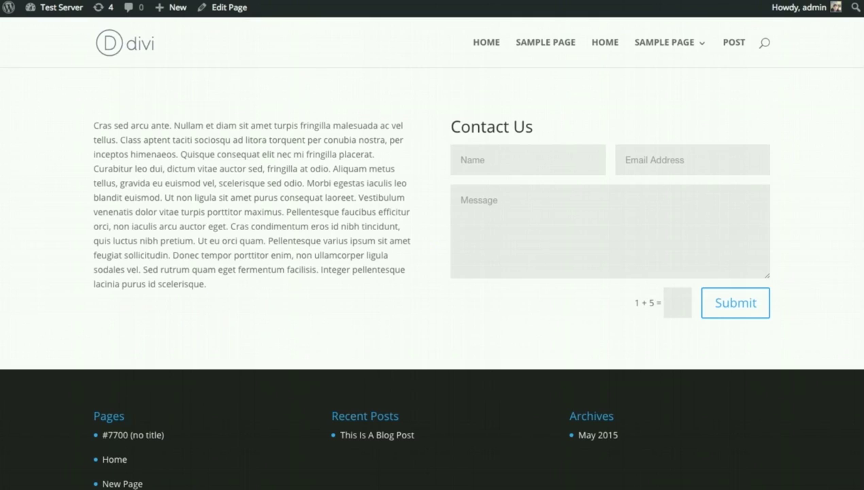
{"action": "key", "text": "F5"}
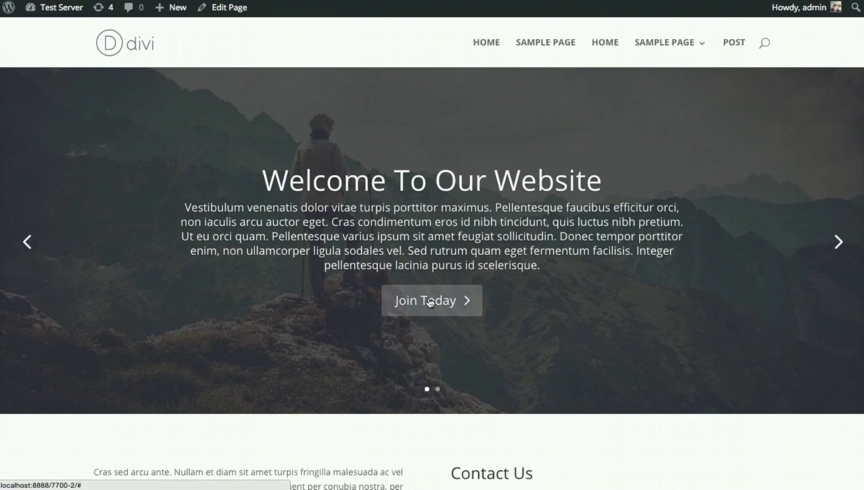
{"action": "left_click", "coordinate": [838, 243]}
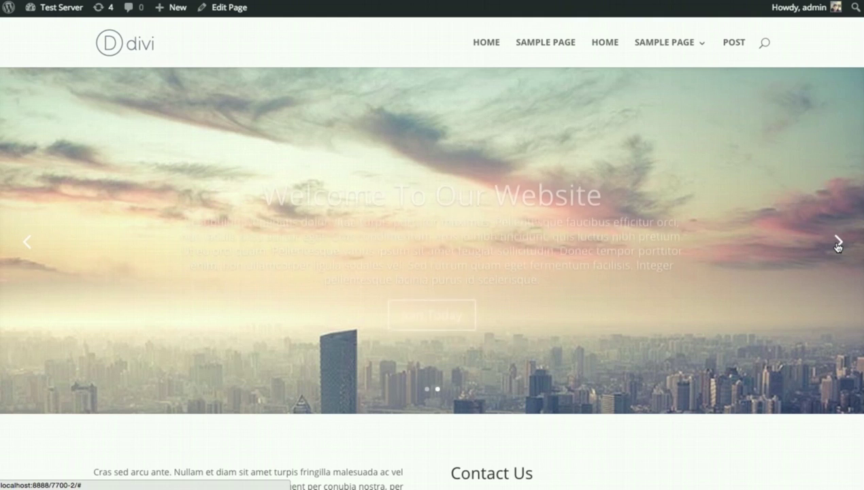
{"action": "scroll", "coordinate": [783, 227], "scroll_direction": "down", "scroll_amount": 3}
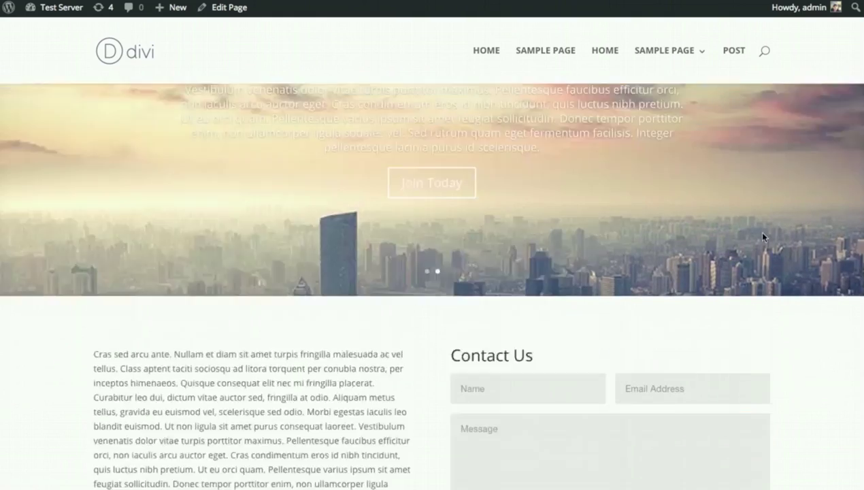
{"action": "scroll", "coordinate": [764, 240], "scroll_direction": "up", "scroll_amount": 3}
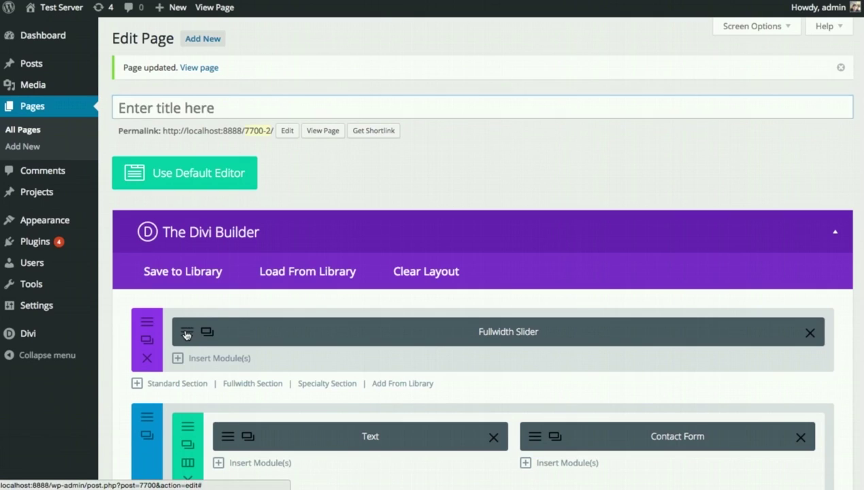
- Give the city skyline slide dark heading and body text, and save the slide
{"action": "left_click", "coordinate": [186, 333]}
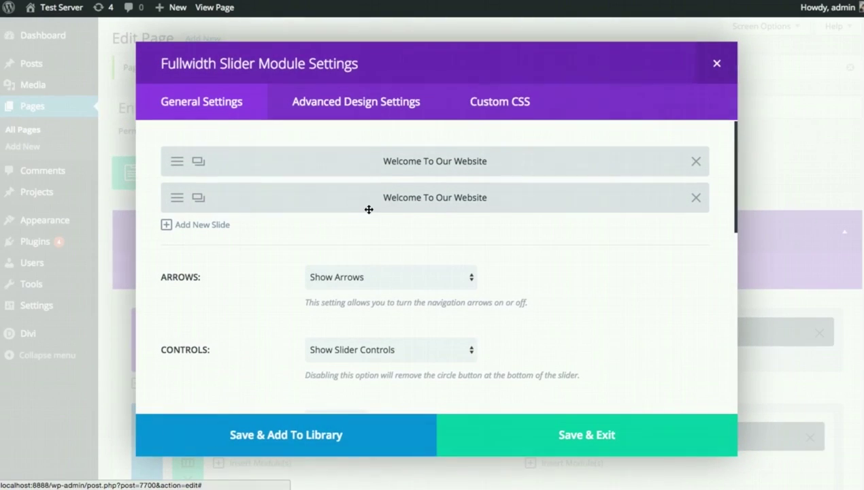
{"action": "left_click", "coordinate": [176, 202]}
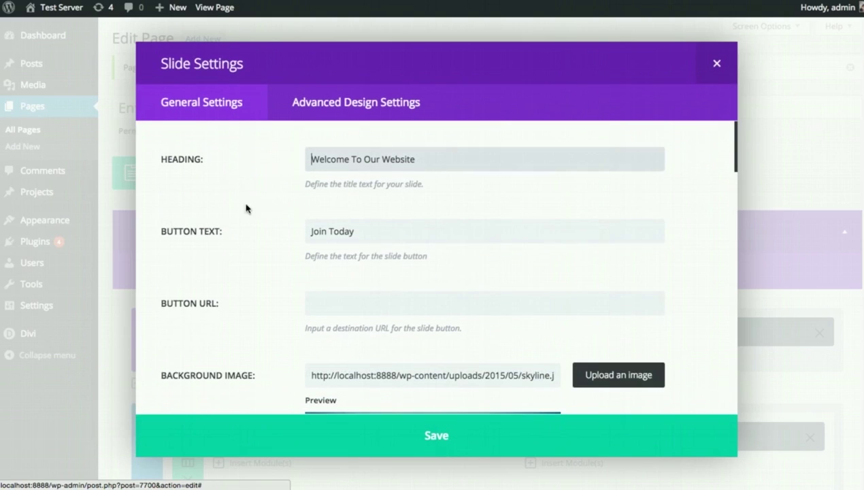
{"action": "scroll", "coordinate": [546, 241], "scroll_direction": "down", "scroll_amount": 10}
{"action": "scroll", "coordinate": [688, 272], "scroll_direction": "down", "scroll_amount": 5}
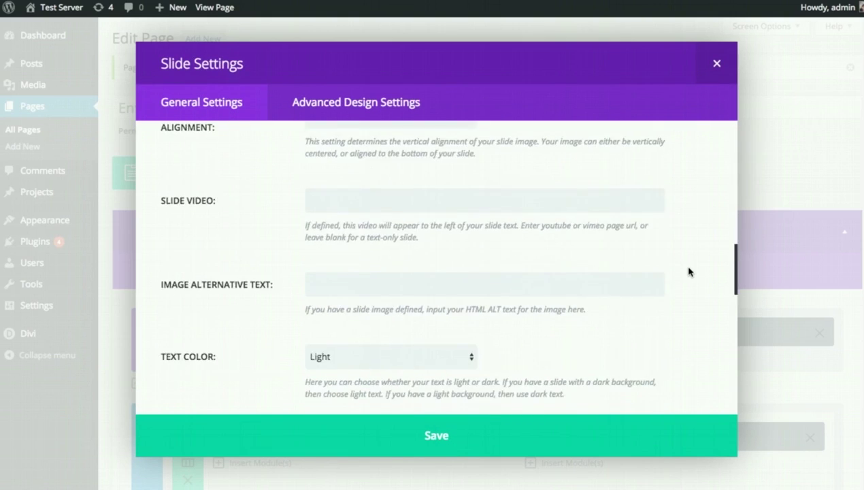
{"action": "left_click", "coordinate": [380, 252]}
{"action": "left_click", "coordinate": [380, 252]}
{"action": "left_click", "coordinate": [417, 425]}
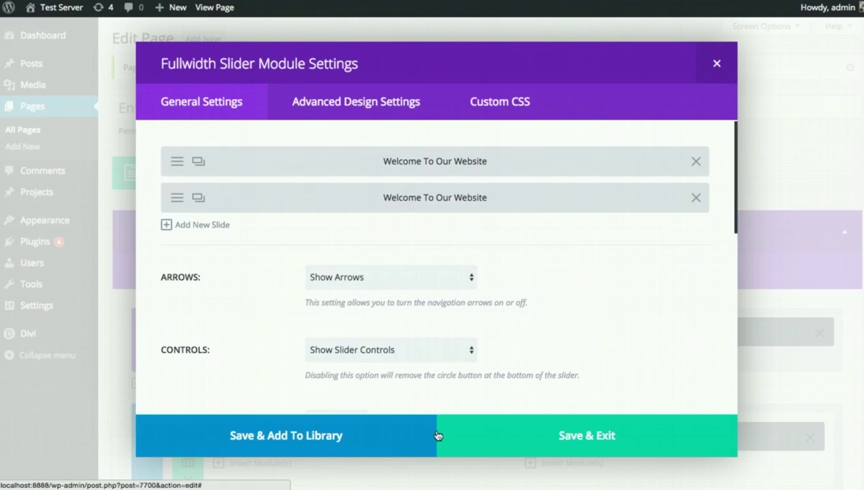
- Save the slider, update the page, and check both slides on the reloaded live site
{"action": "left_click", "coordinate": [575, 421]}
{"action": "scroll", "coordinate": [587, 403], "scroll_direction": "down", "scroll_amount": 10}
{"action": "left_click", "coordinate": [826, 318]}
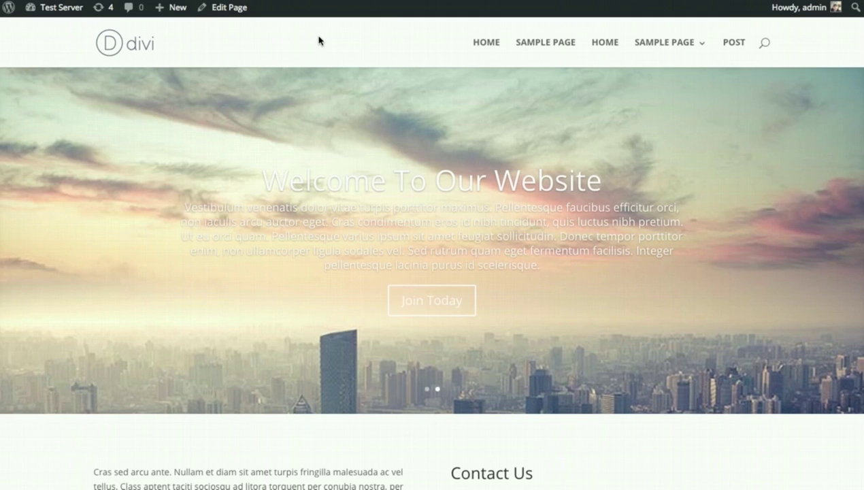
{"action": "key", "text": "F5"}
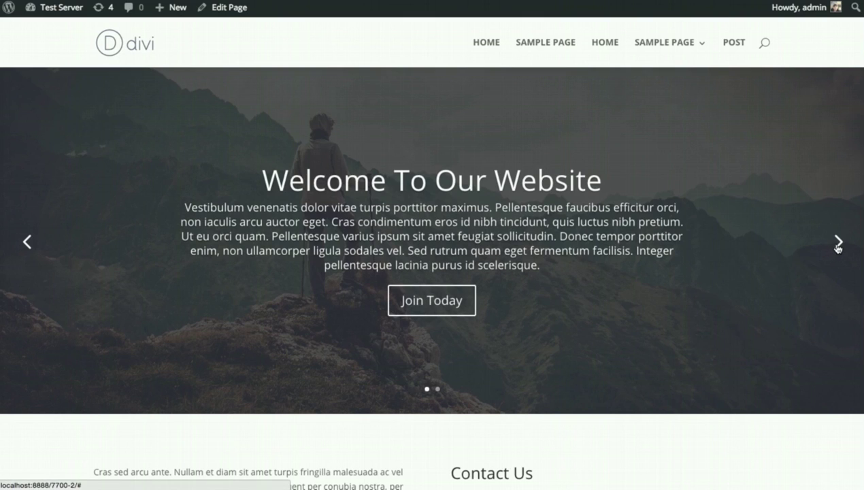
{"action": "left_click", "coordinate": [839, 243]}
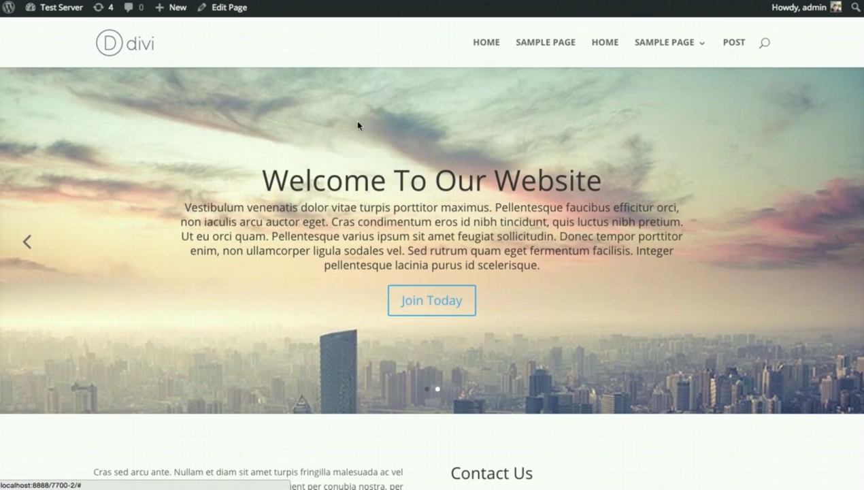
{"action": "scroll", "coordinate": [610, 221], "scroll_direction": "down", "scroll_amount": 5}
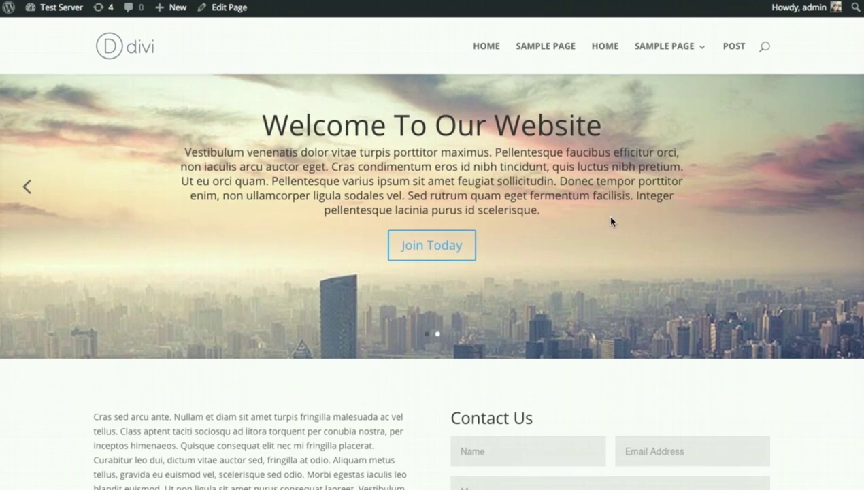
{"action": "scroll", "coordinate": [610, 221], "scroll_direction": "up", "scroll_amount": 5}
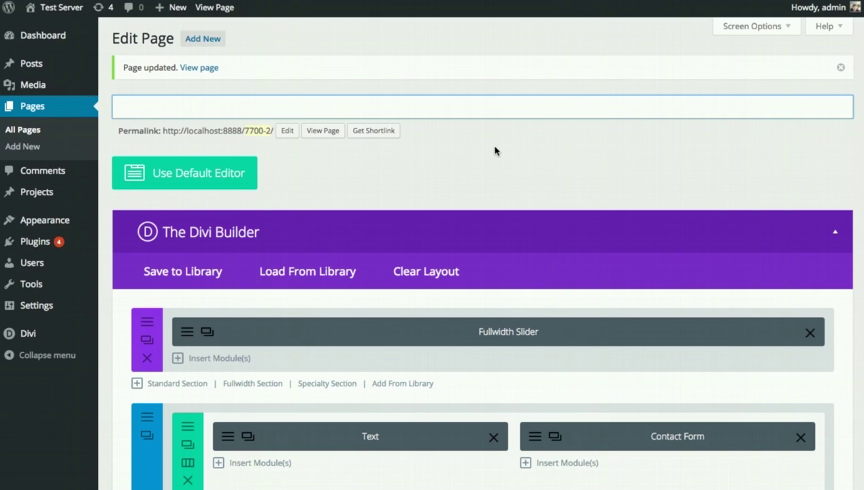
- Switch the page to the default editor, confirming that the builder content is discarded
{"action": "left_click", "coordinate": [199, 183]}
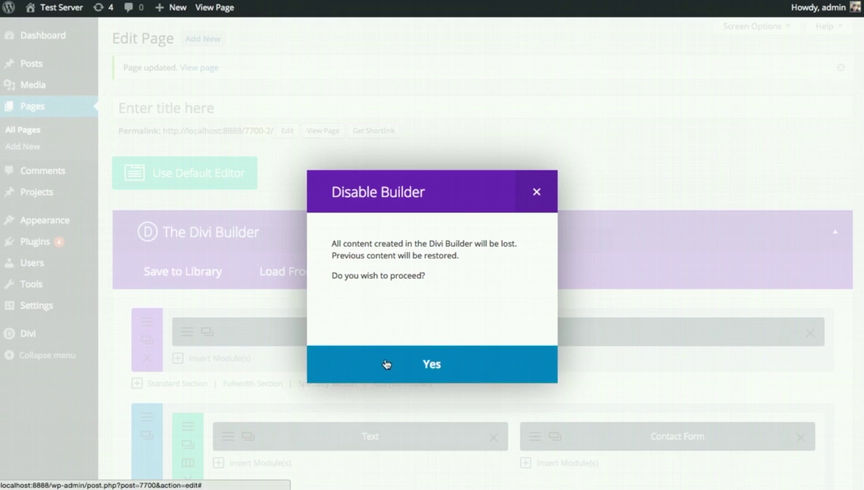
{"action": "left_click", "coordinate": [424, 362]}
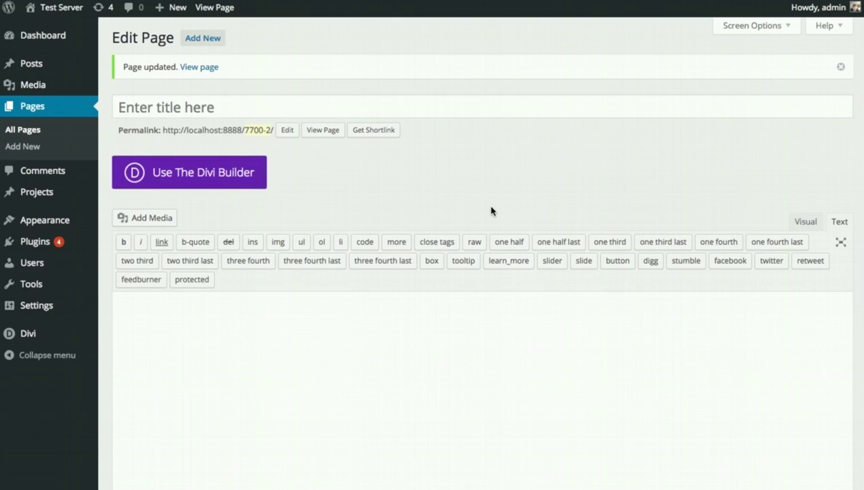
- Put the cursor in the empty classic text editor
{"action": "left_click", "coordinate": [427, 355]}
- Re-enable the Divi Builder and open Load From Library, comparing saved and predefined layouts
{"action": "left_click", "coordinate": [209, 177]}
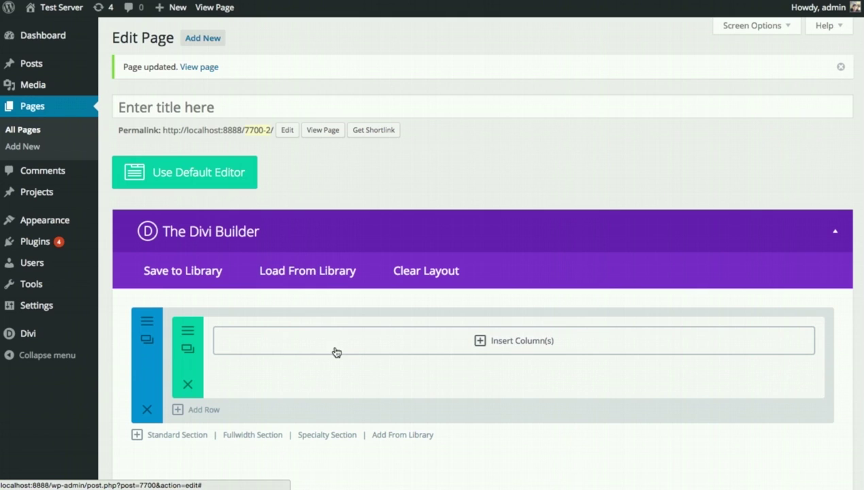
{"action": "left_click", "coordinate": [310, 276]}
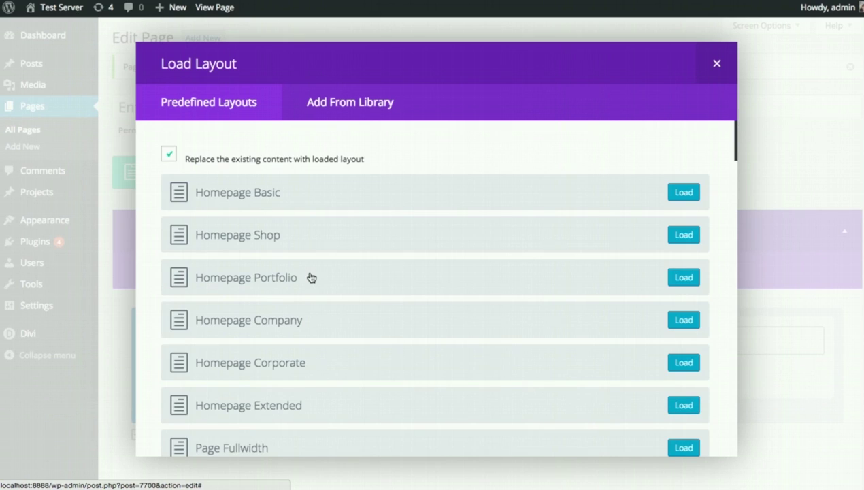
{"action": "left_click", "coordinate": [350, 110]}
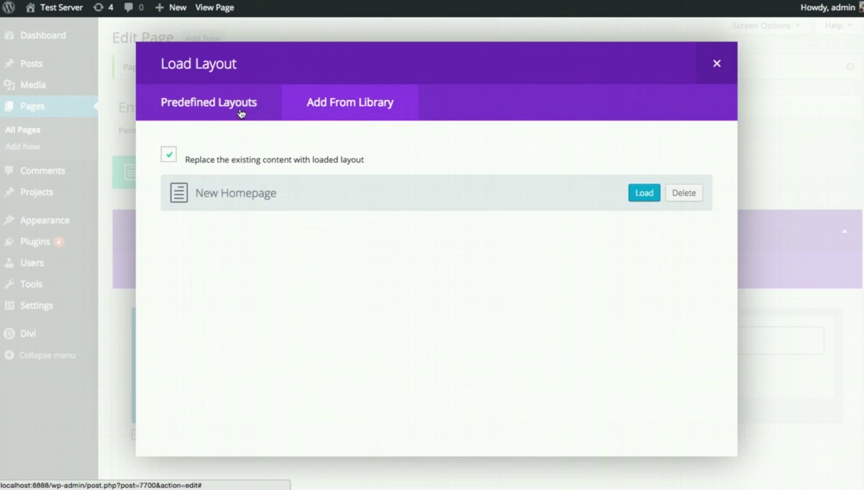
{"action": "left_click", "coordinate": [213, 110]}
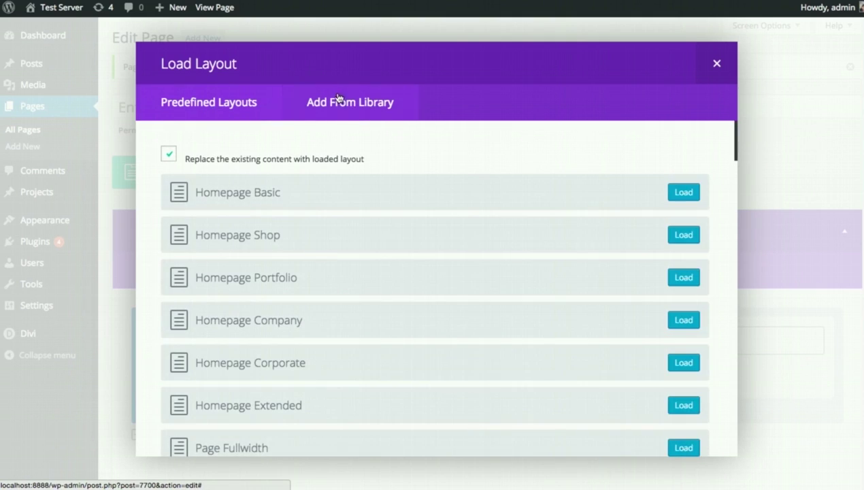
{"action": "left_click", "coordinate": [349, 102]}
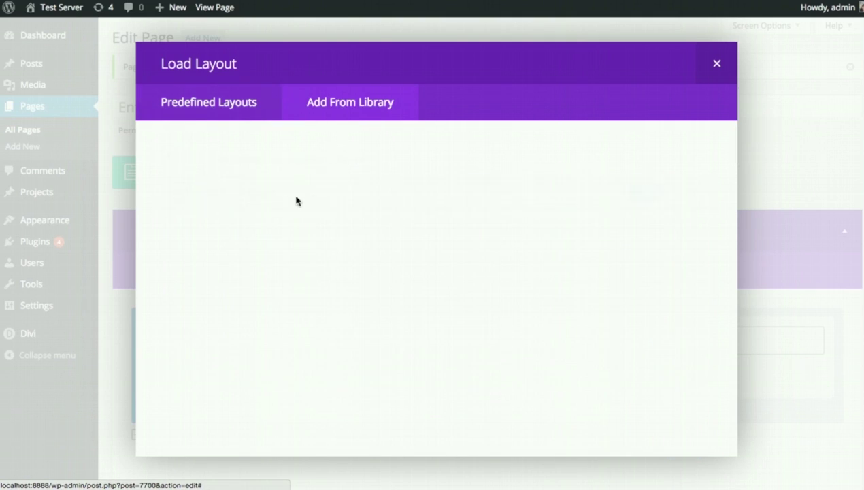
{"action": "left_click", "coordinate": [223, 102]}
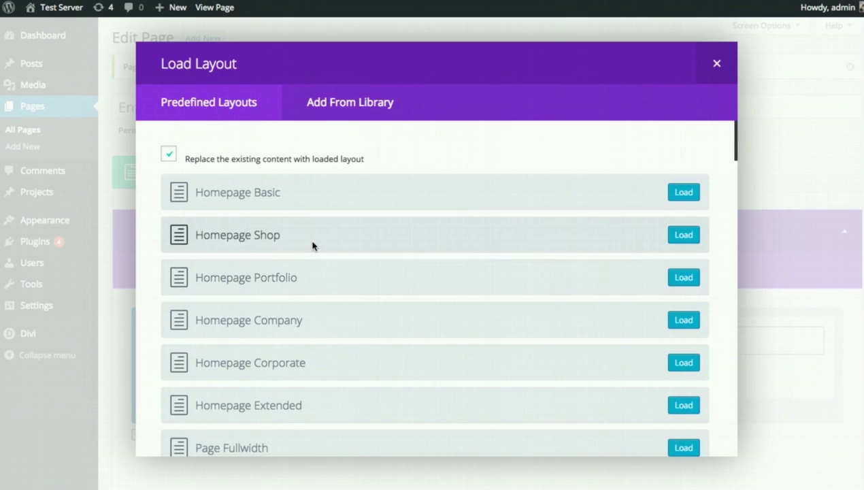
- Scroll through the Predefined Layouts list to review the available layouts
{"action": "scroll", "coordinate": [312, 244], "scroll_direction": "down", "scroll_amount": 3}
{"action": "scroll", "coordinate": [322, 239], "scroll_direction": "up", "scroll_amount": 3}
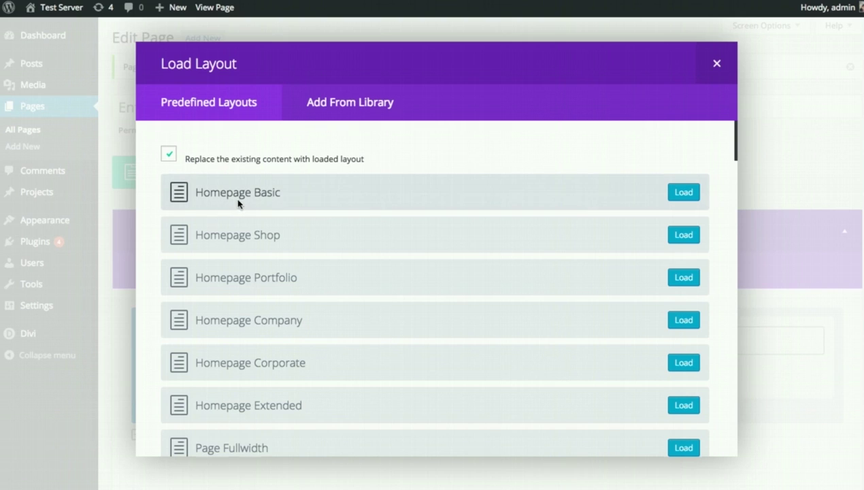
{"action": "scroll", "coordinate": [242, 201], "scroll_direction": "down", "scroll_amount": 5}
{"action": "scroll", "coordinate": [255, 204], "scroll_direction": "down", "scroll_amount": 15}
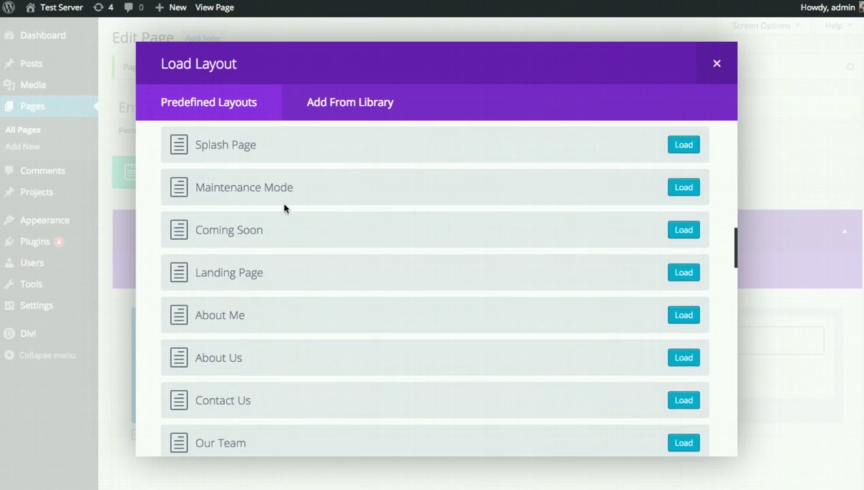
{"action": "scroll", "coordinate": [286, 212], "scroll_direction": "down", "scroll_amount": 15}
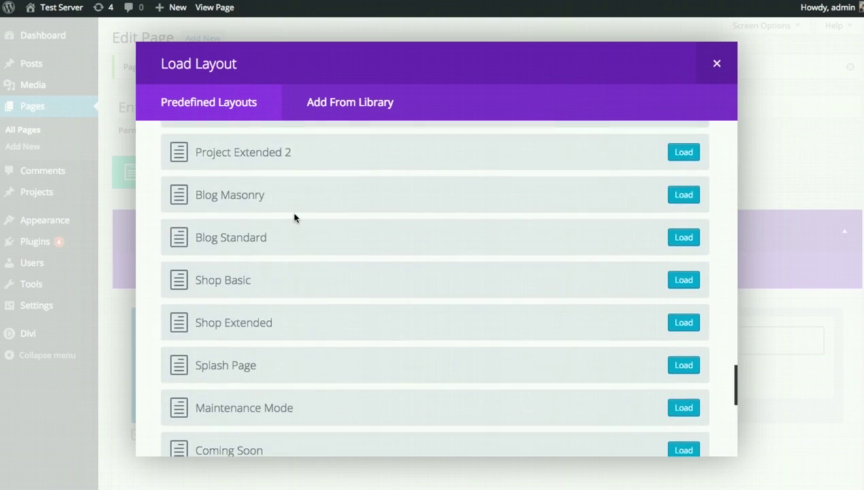
{"action": "scroll", "coordinate": [320, 272], "scroll_direction": "down", "scroll_amount": 3}
{"action": "scroll", "coordinate": [344, 319], "scroll_direction": "up", "scroll_amount": 6}
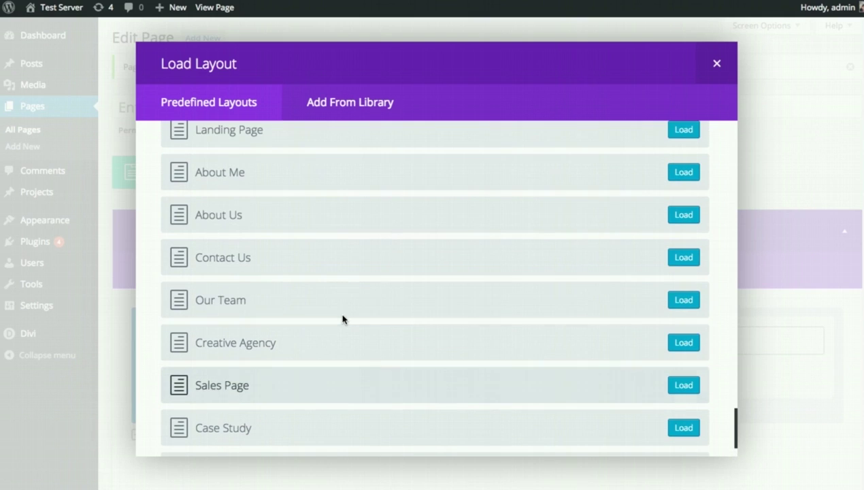
{"action": "scroll", "coordinate": [299, 310], "scroll_direction": "down", "scroll_amount": 3}
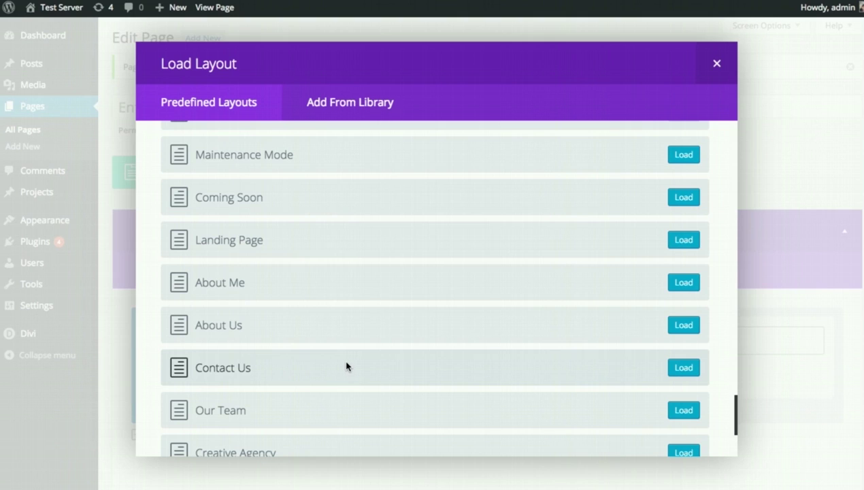
{"action": "scroll", "coordinate": [347, 364], "scroll_direction": "down", "scroll_amount": 3}
{"action": "scroll", "coordinate": [347, 353], "scroll_direction": "up", "scroll_amount": 10}
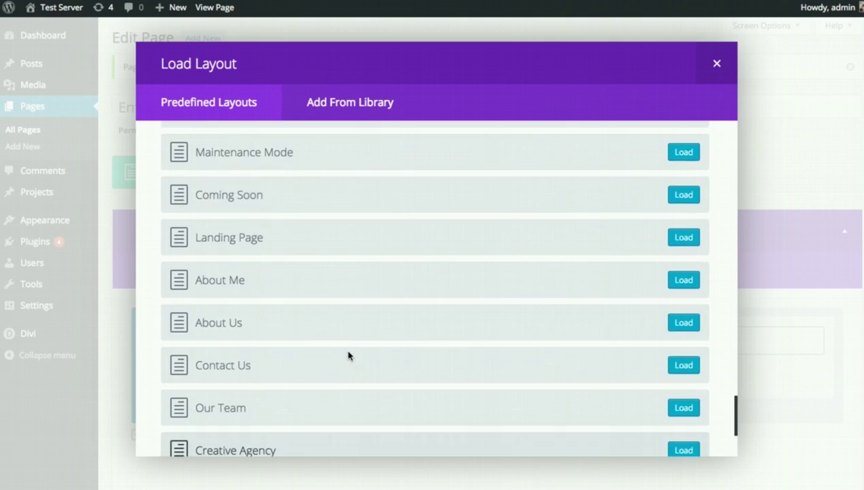
{"action": "scroll", "coordinate": [362, 349], "scroll_direction": "up", "scroll_amount": 8}
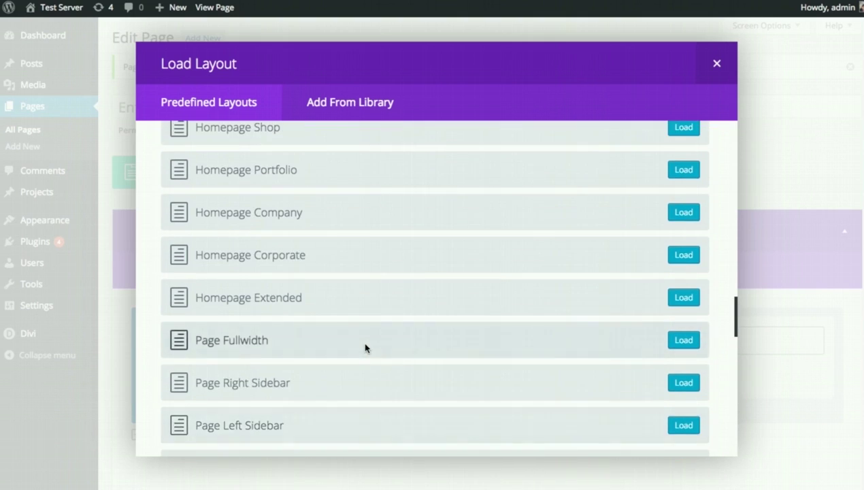
{"action": "scroll", "coordinate": [365, 348], "scroll_direction": "up", "scroll_amount": 10}
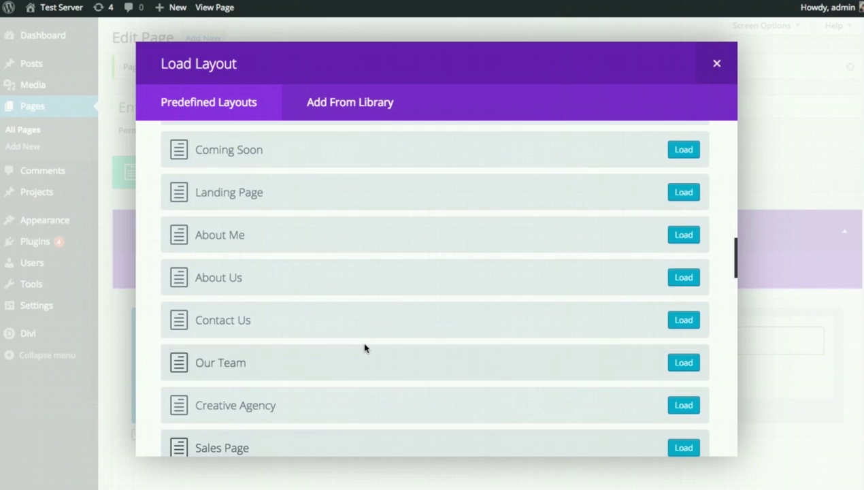
{"action": "scroll", "coordinate": [365, 347], "scroll_direction": "up", "scroll_amount": 4}
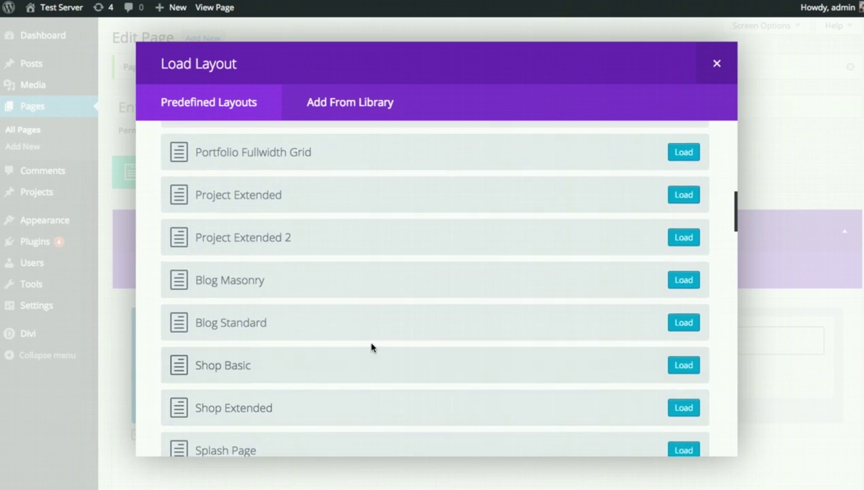
{"action": "scroll", "coordinate": [373, 347], "scroll_direction": "up", "scroll_amount": 6}
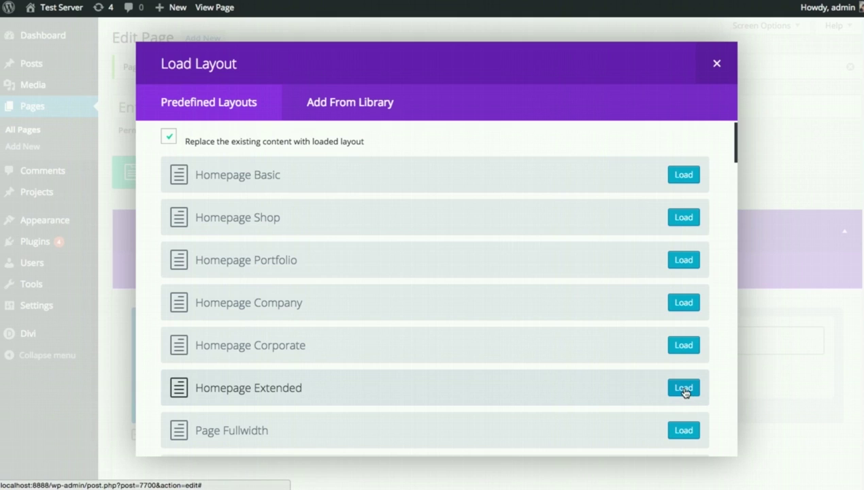
- Load the Homepage Extended predefined layout in place of the page content and update the page
{"action": "left_click", "coordinate": [681, 387]}
{"action": "scroll", "coordinate": [725, 340], "scroll_direction": "down", "scroll_amount": 5}
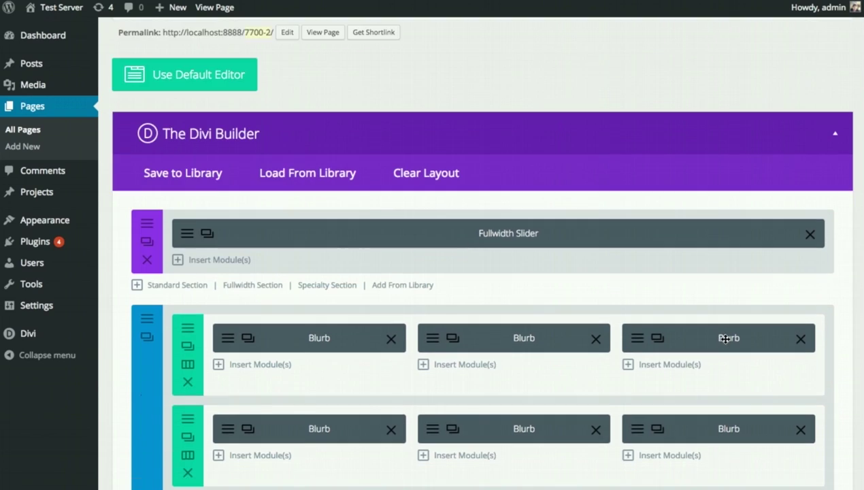
{"action": "scroll", "coordinate": [725, 339], "scroll_direction": "down", "scroll_amount": 15}
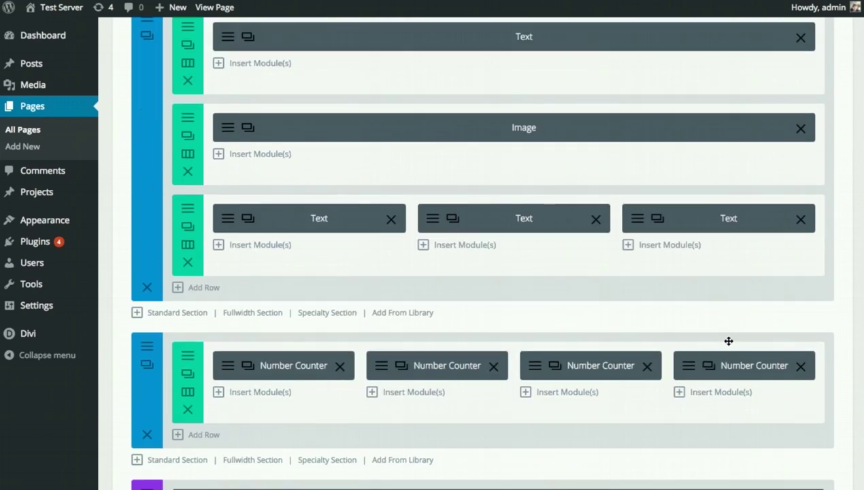
{"action": "scroll", "coordinate": [731, 349], "scroll_direction": "down", "scroll_amount": 10}
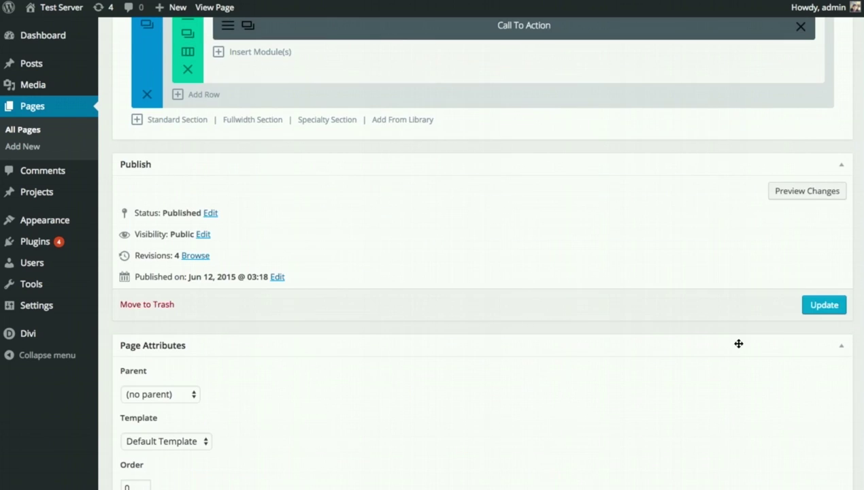
{"action": "left_click", "coordinate": [820, 306]}
{"action": "scroll", "coordinate": [662, 342], "scroll_direction": "up", "scroll_amount": 20}
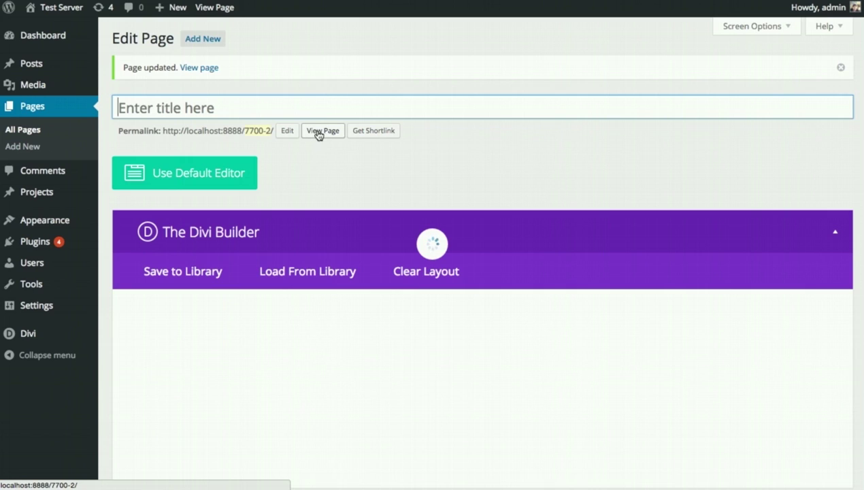
- View the updated Homepage Extended page on the live site and scroll through its sections
{"action": "left_click", "coordinate": [321, 133]}
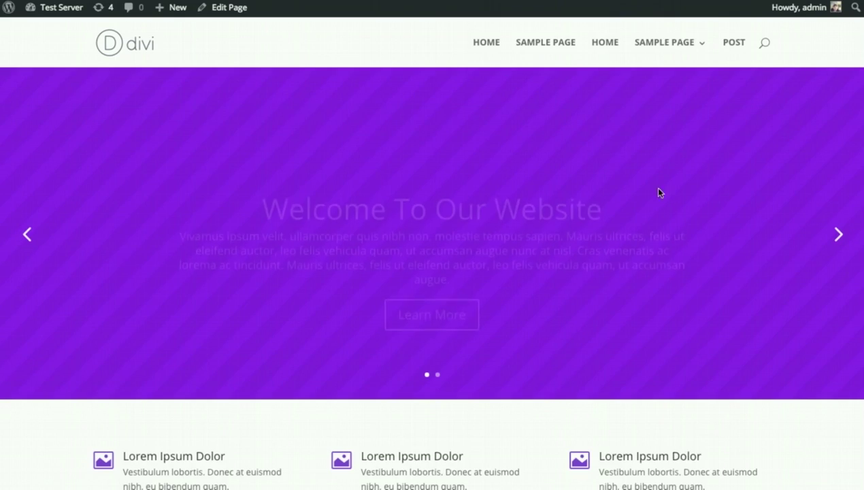
{"action": "scroll", "coordinate": [489, 312], "scroll_direction": "down", "scroll_amount": 3}
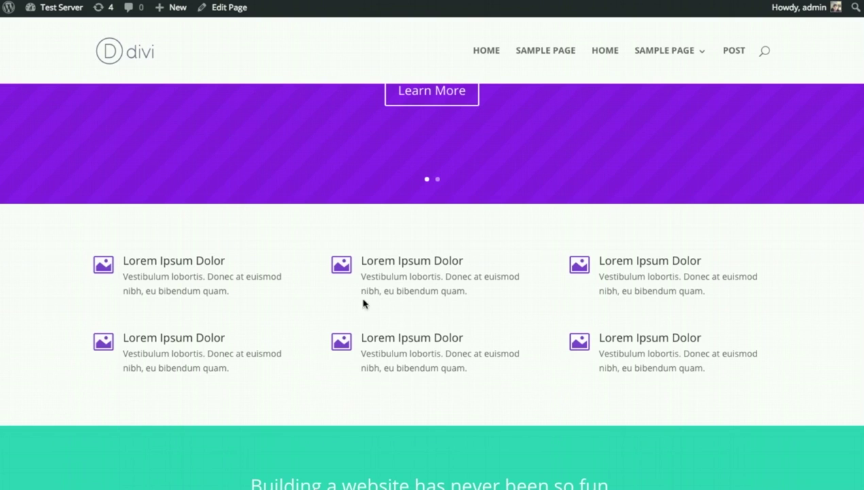
{"action": "scroll", "coordinate": [386, 272], "scroll_direction": "down", "scroll_amount": 4}
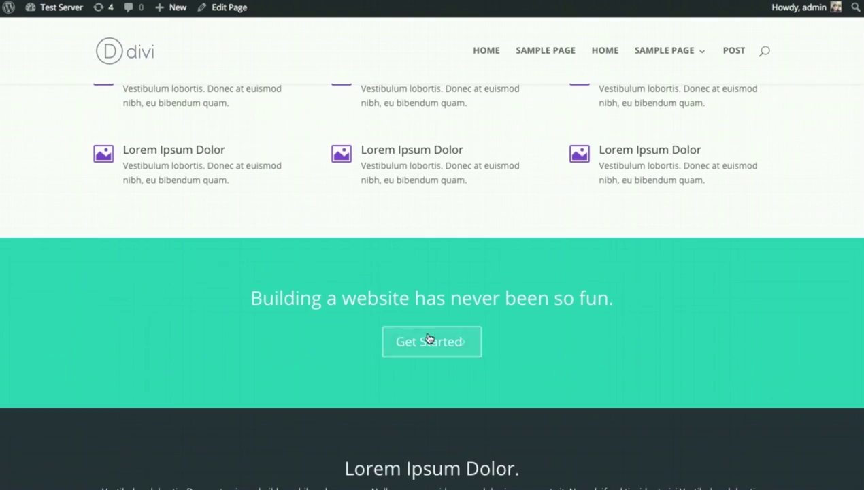
{"action": "scroll", "coordinate": [441, 308], "scroll_direction": "down", "scroll_amount": 6}
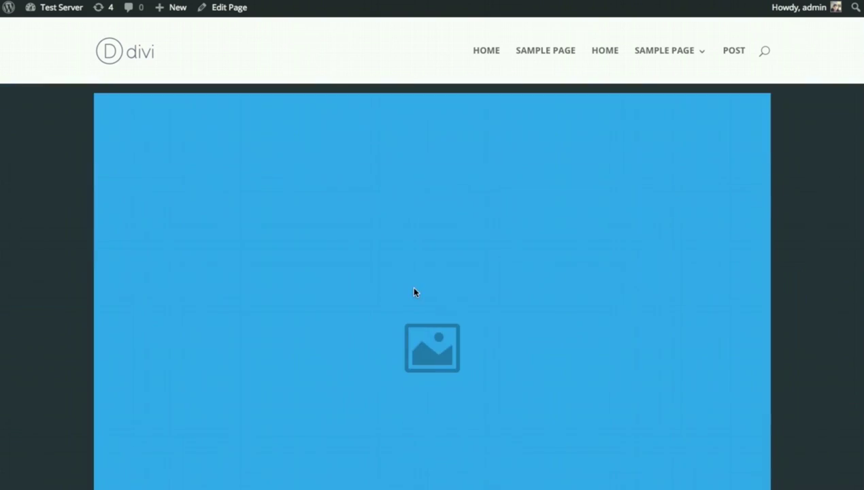
{"action": "scroll", "coordinate": [422, 286], "scroll_direction": "down", "scroll_amount": 6}
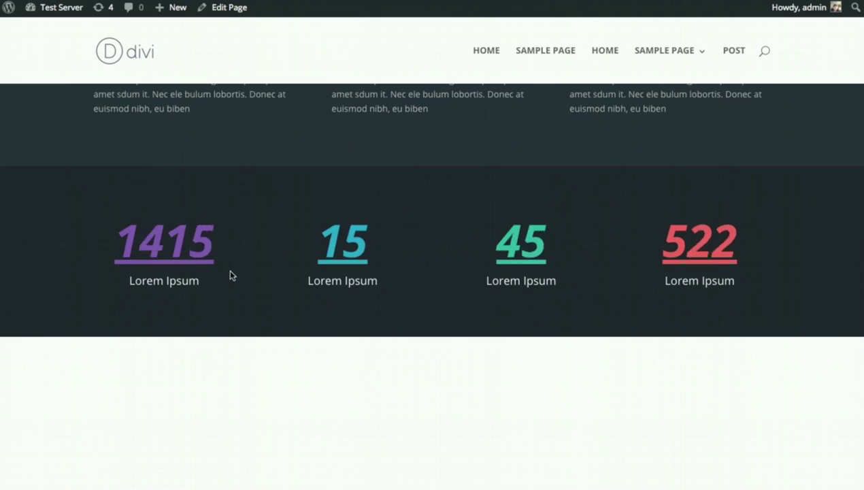
{"action": "scroll", "coordinate": [498, 276], "scroll_direction": "down", "scroll_amount": 9}
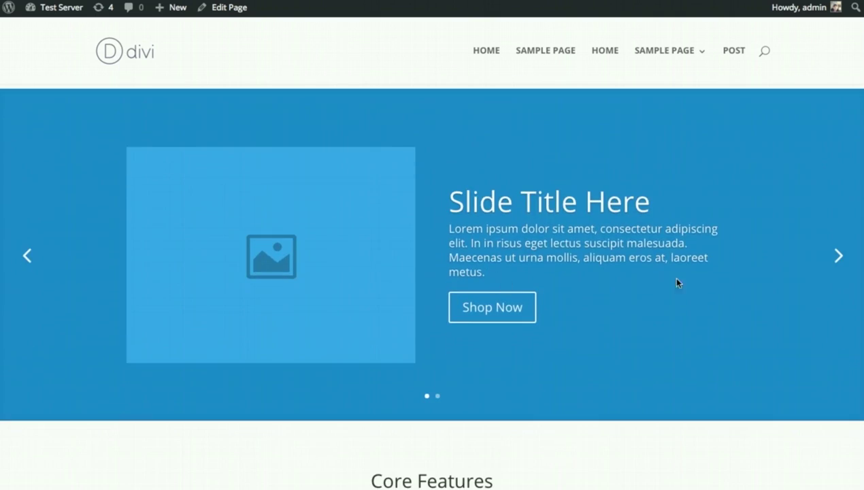
{"action": "scroll", "coordinate": [780, 275], "scroll_direction": "down", "scroll_amount": 6}
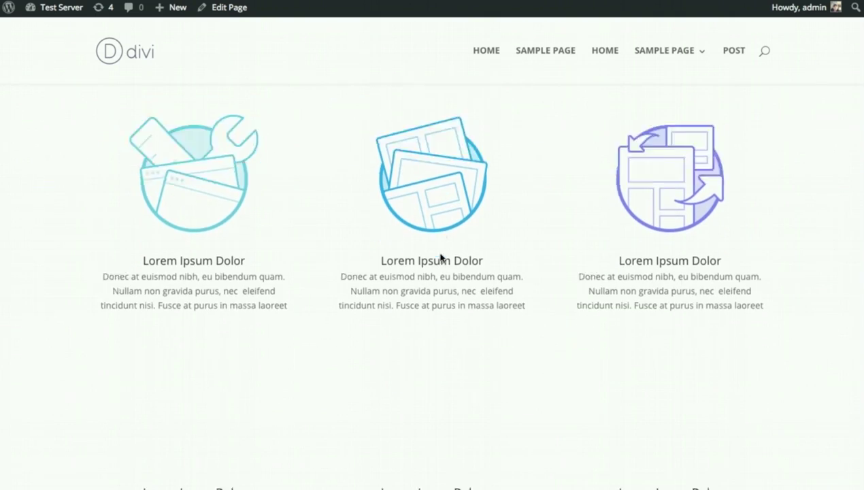
{"action": "scroll", "coordinate": [494, 246], "scroll_direction": "down", "scroll_amount": 10}
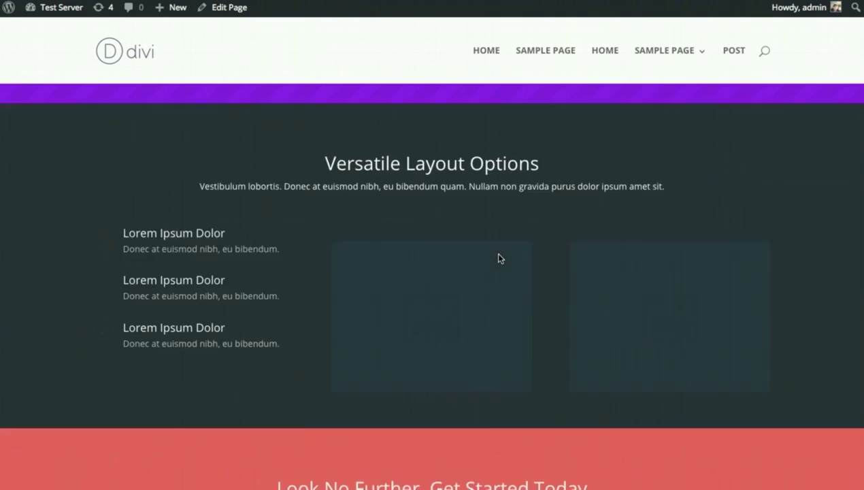
{"action": "scroll", "coordinate": [498, 258], "scroll_direction": "down", "scroll_amount": 3}
{"action": "scroll", "coordinate": [463, 312], "scroll_direction": "up", "scroll_amount": 20}
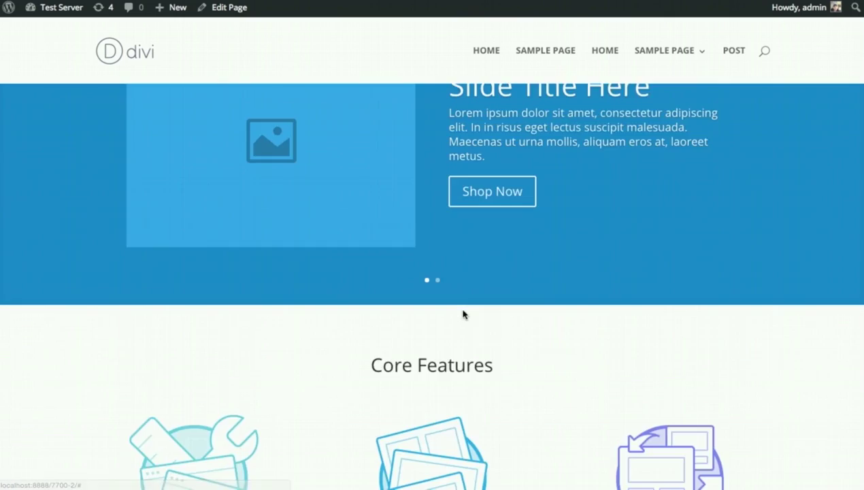
{"action": "scroll", "coordinate": [463, 313], "scroll_direction": "up", "scroll_amount": 5}
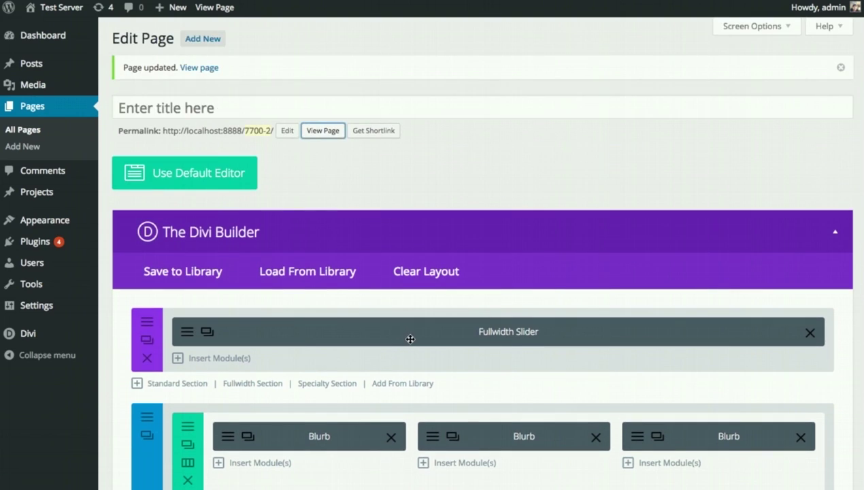
- Save the page layout to the library under the name 'New Layout'
{"action": "left_click", "coordinate": [188, 276]}
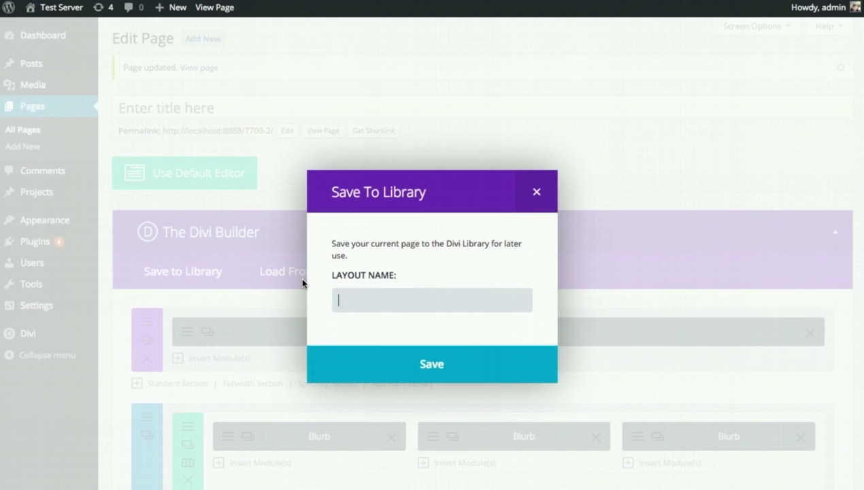
{"action": "type", "text": "New Layout"}
{"action": "left_click", "coordinate": [360, 360]}
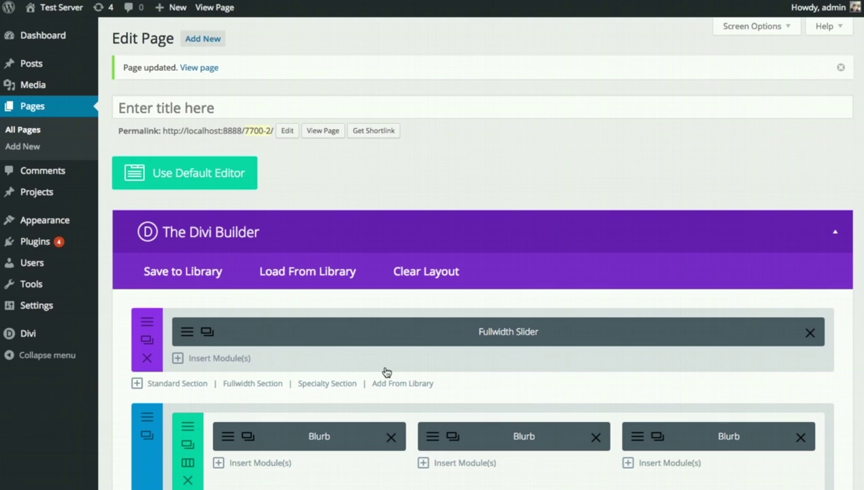
- Confirm 'New Layout' appears under Add From Library, then close the library without loading
{"action": "left_click", "coordinate": [308, 274]}
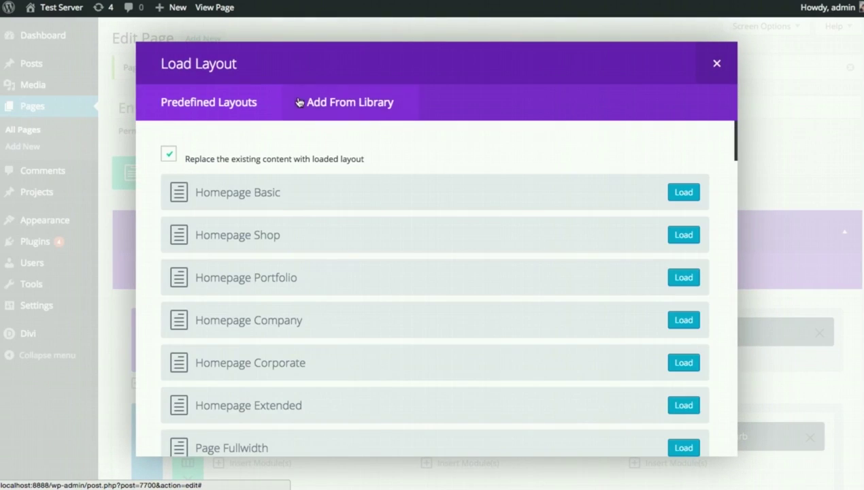
{"action": "left_click", "coordinate": [330, 104]}
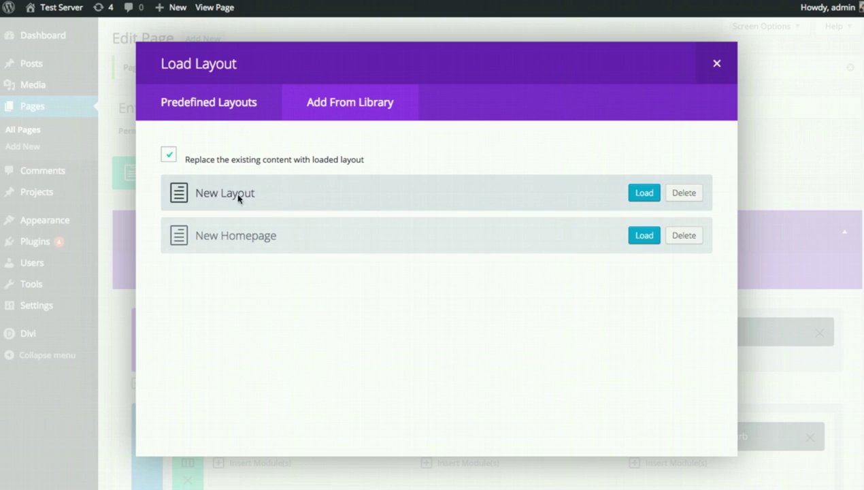
{"action": "left_click", "coordinate": [716, 64]}
{"action": "scroll", "coordinate": [560, 203], "scroll_direction": "down", "scroll_amount": 3}
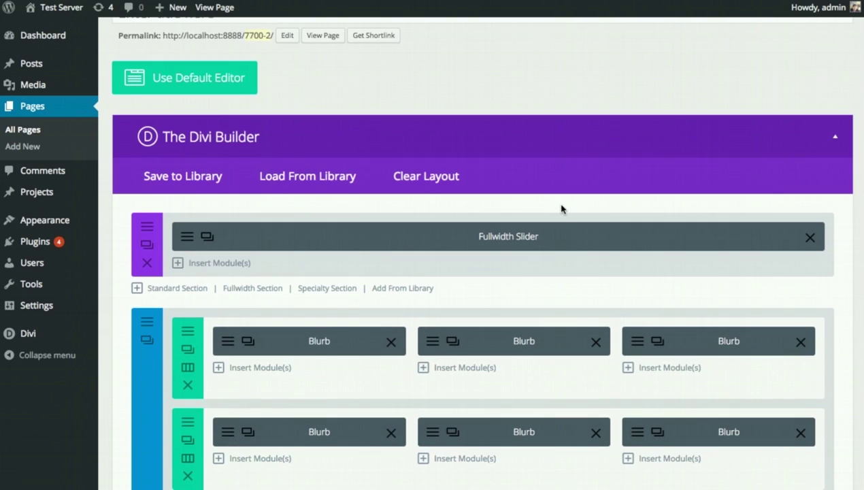
{"action": "scroll", "coordinate": [562, 207], "scroll_direction": "down", "scroll_amount": 2}
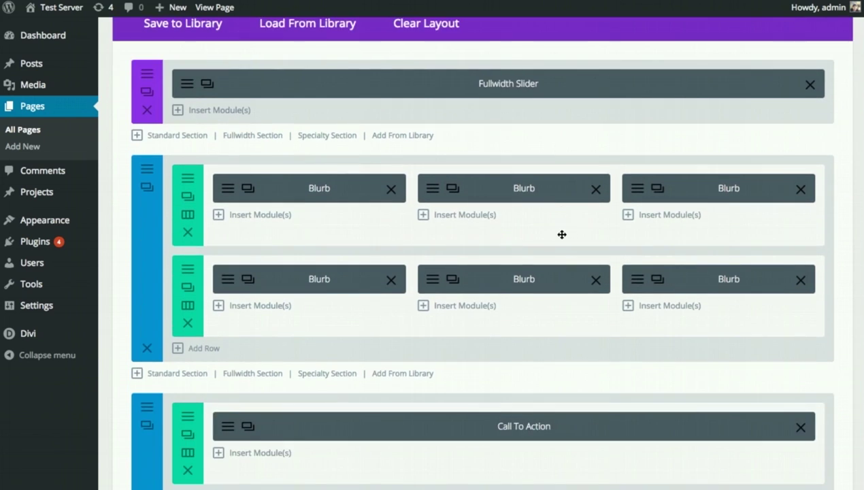
- Save the two-row blurb section to the library as 'Homepage Blurbs' in the Homepage category
{"action": "left_click", "coordinate": [228, 193]}
{"action": "left_click", "coordinate": [709, 66]}
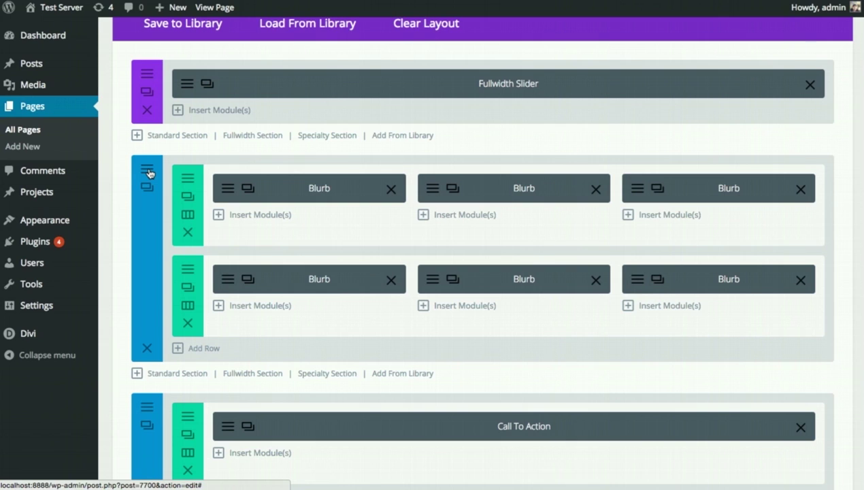
{"action": "left_click", "coordinate": [149, 173]}
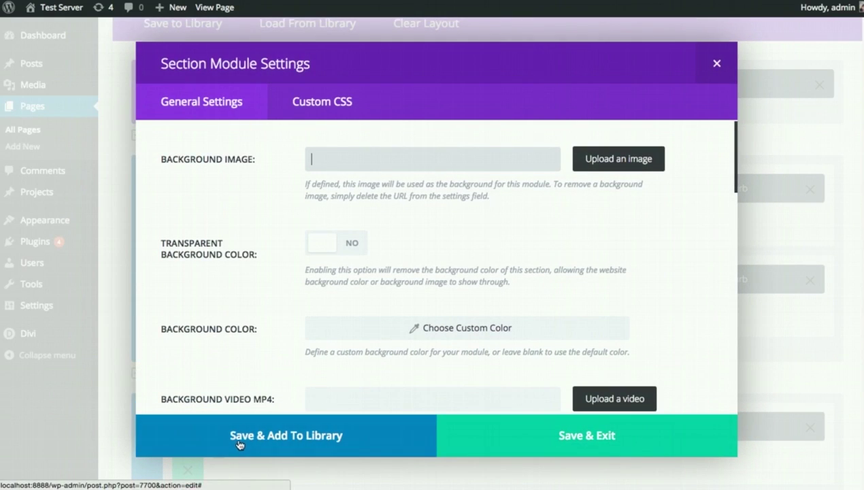
{"action": "left_click", "coordinate": [238, 439]}
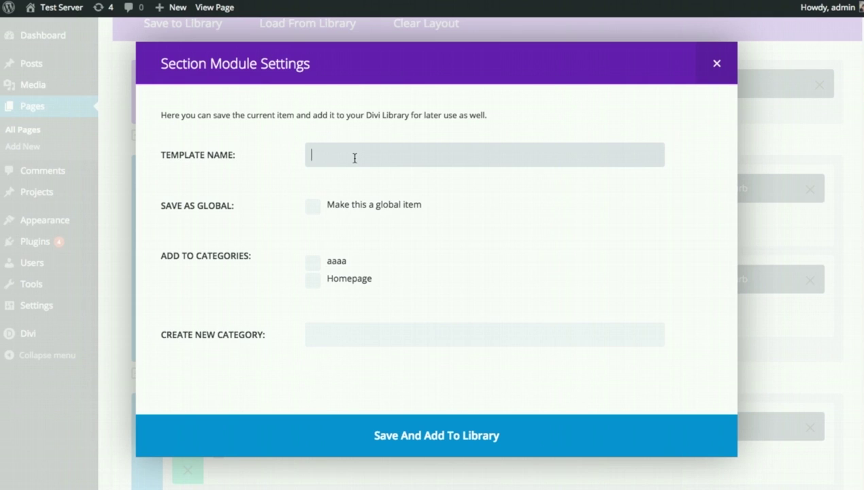
{"action": "type", "text": "Homepage Blurbs"}
{"action": "left_click", "coordinate": [344, 281]}
{"action": "left_click", "coordinate": [418, 430]}
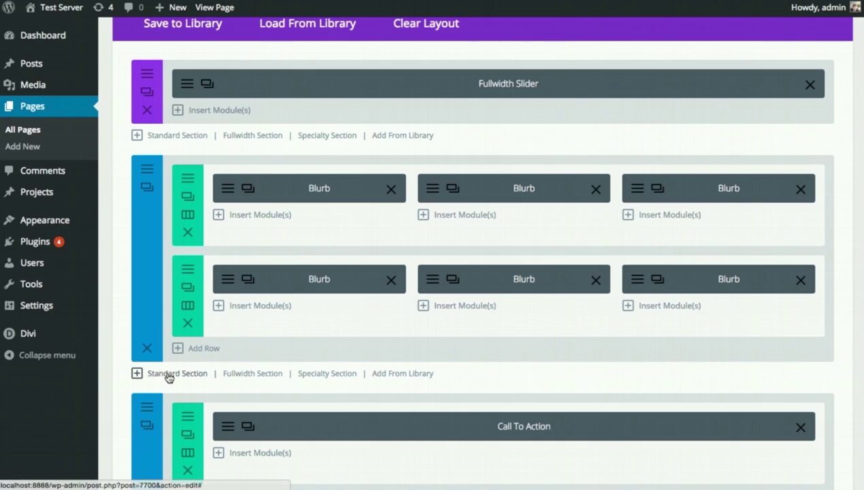
{"action": "left_click", "coordinate": [415, 376]}
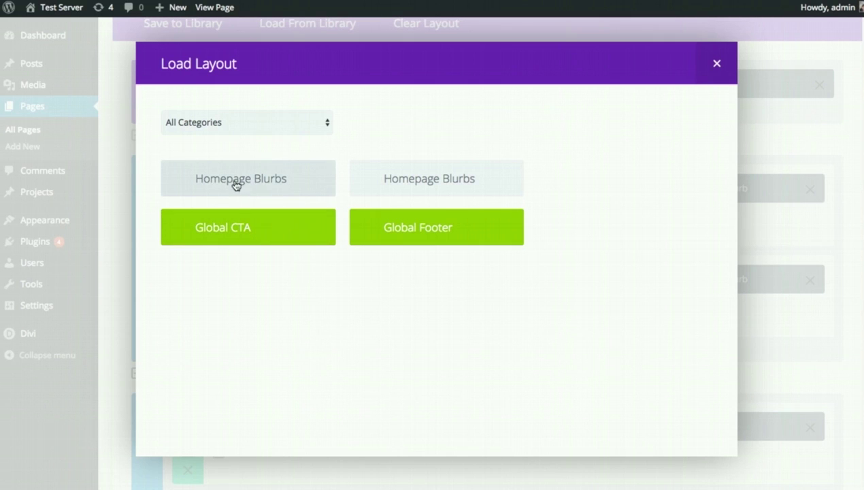
{"action": "left_click", "coordinate": [266, 181]}
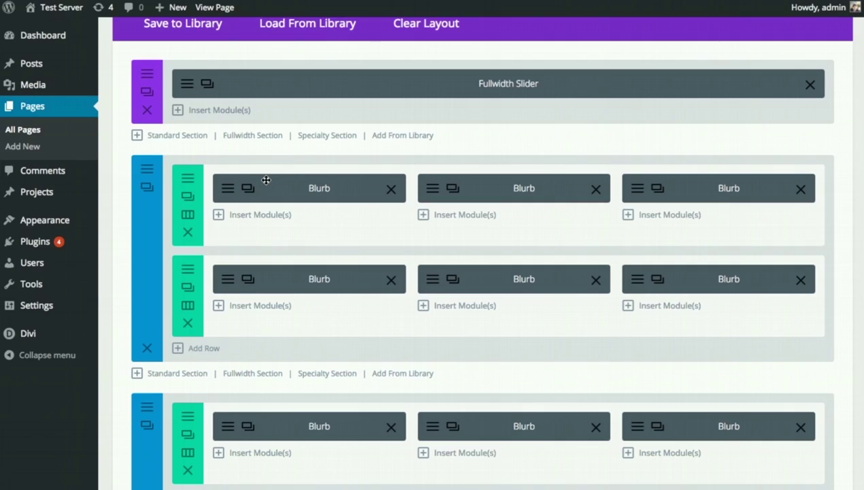
{"action": "scroll", "coordinate": [284, 224], "scroll_direction": "down", "scroll_amount": 4}
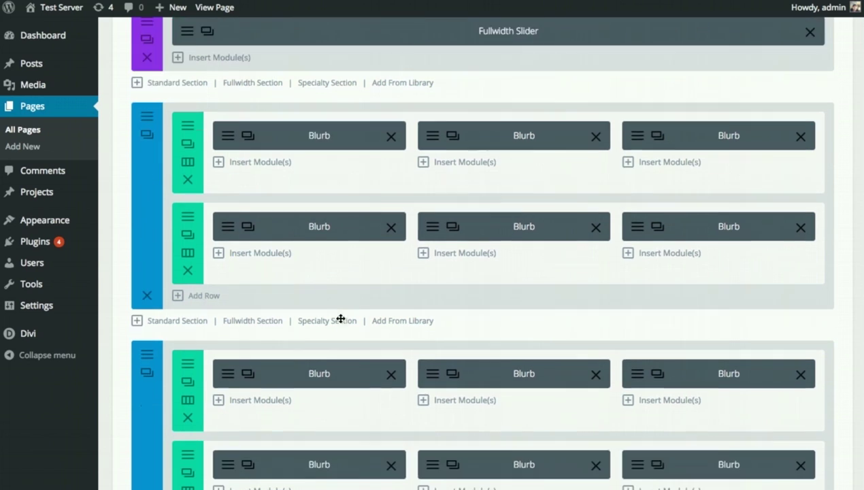
{"action": "scroll", "coordinate": [339, 320], "scroll_direction": "up", "scroll_amount": 5}
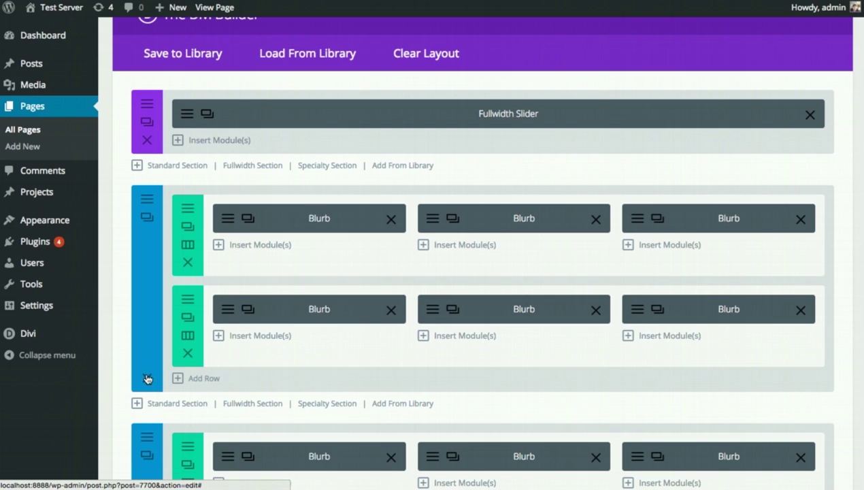
{"action": "scroll", "coordinate": [391, 366], "scroll_direction": "down", "scroll_amount": 1}
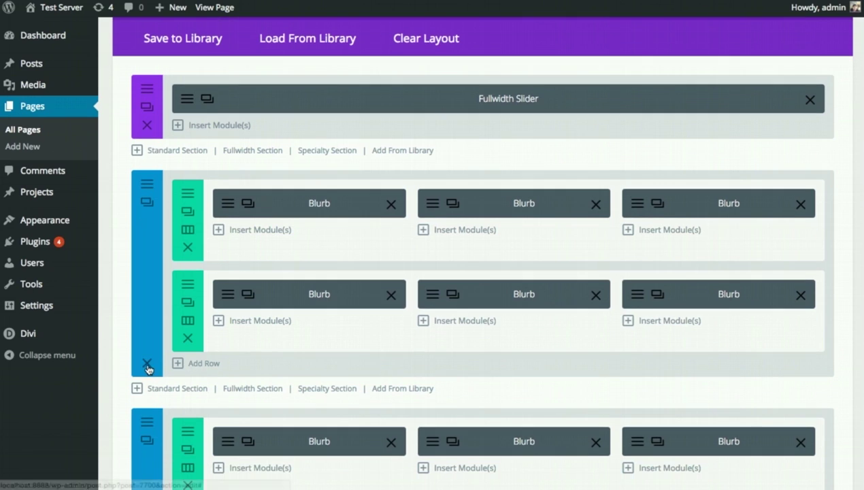
{"action": "scroll", "coordinate": [228, 354], "scroll_direction": "down", "scroll_amount": 1}
{"action": "left_click", "coordinate": [148, 342]}
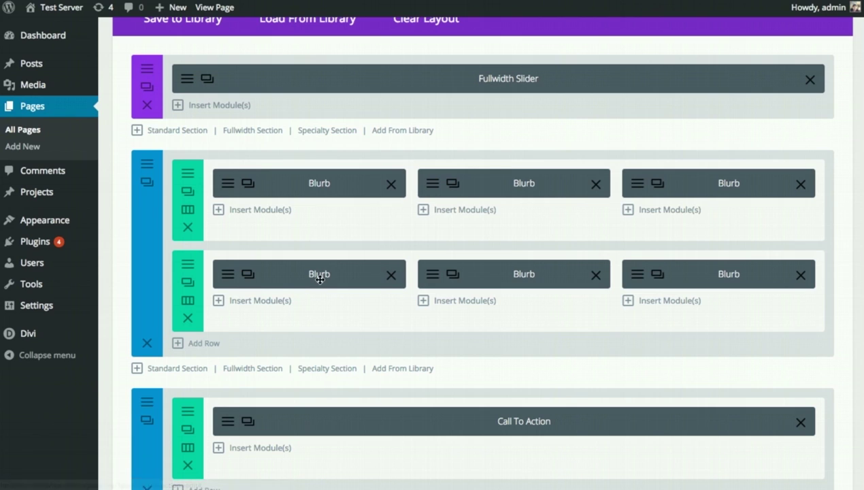
{"action": "scroll", "coordinate": [320, 279], "scroll_direction": "down", "scroll_amount": 3}
{"action": "scroll", "coordinate": [313, 329], "scroll_direction": "down", "scroll_amount": 1}
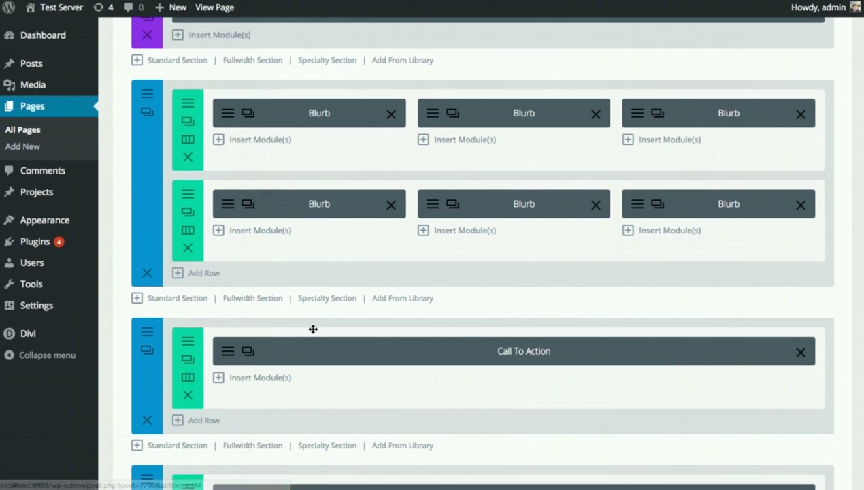
{"action": "scroll", "coordinate": [313, 329], "scroll_direction": "up", "scroll_amount": 1}
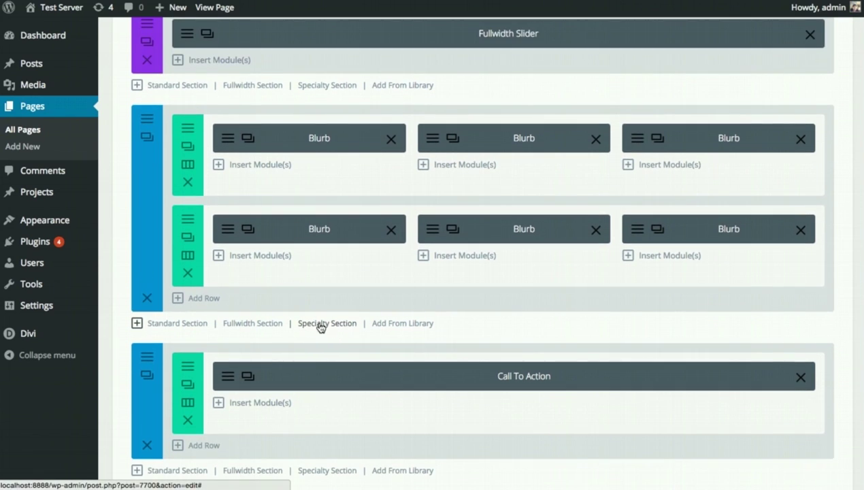
- Insert a specialty section below the blurbs with left columns and a single right sidebar column
{"action": "left_click", "coordinate": [322, 325]}
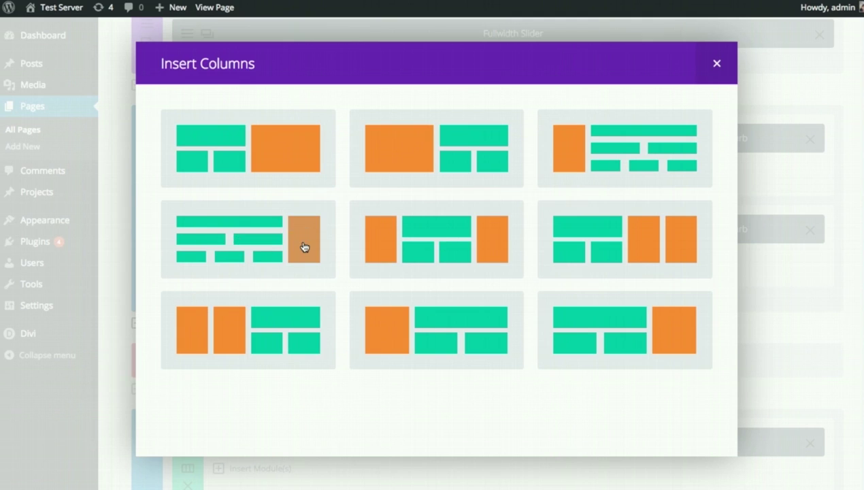
{"action": "left_click", "coordinate": [245, 248]}
{"action": "scroll", "coordinate": [460, 343], "scroll_direction": "down", "scroll_amount": 1}
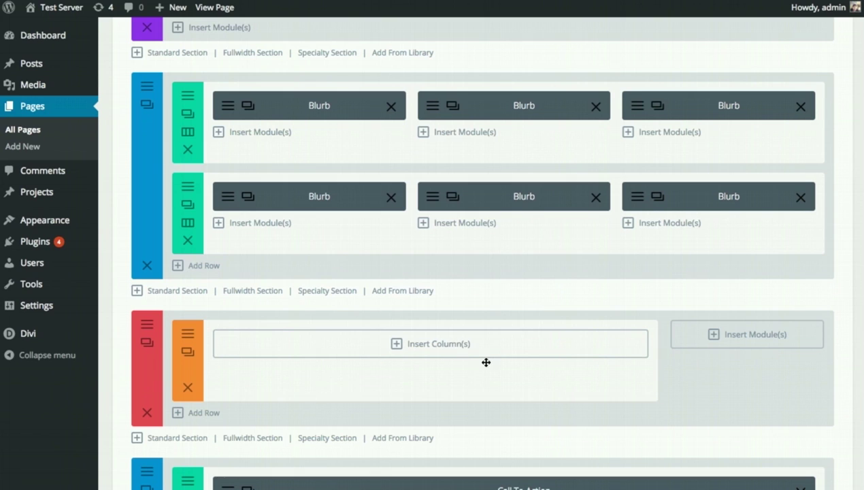
{"action": "scroll", "coordinate": [485, 362], "scroll_direction": "down", "scroll_amount": 2}
{"action": "mouse_move", "coordinate": [147, 328]}
{"action": "left_mouse_down"}
{"action": "mouse_move", "coordinate": [160, 329]}
{"action": "mouse_move", "coordinate": [158, 317]}
{"action": "left_mouse_up"}
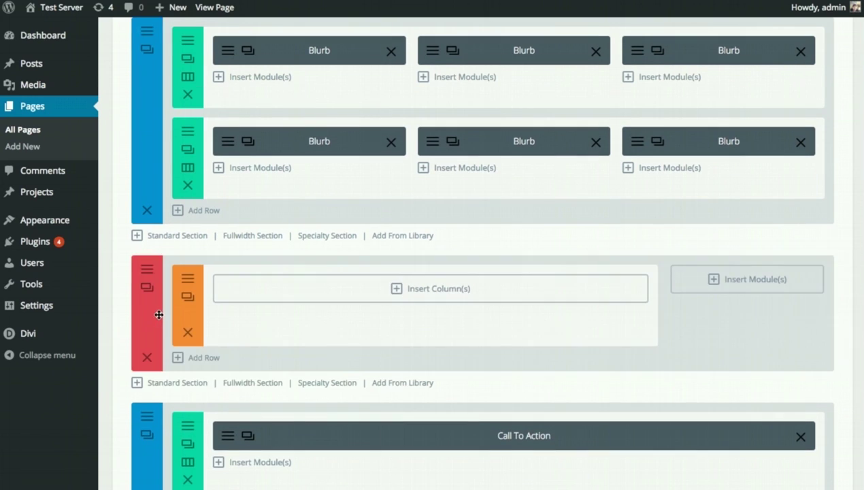
- Add a Sidebar module to the specialty section's narrow right column and save it
{"action": "left_click", "coordinate": [747, 283]}
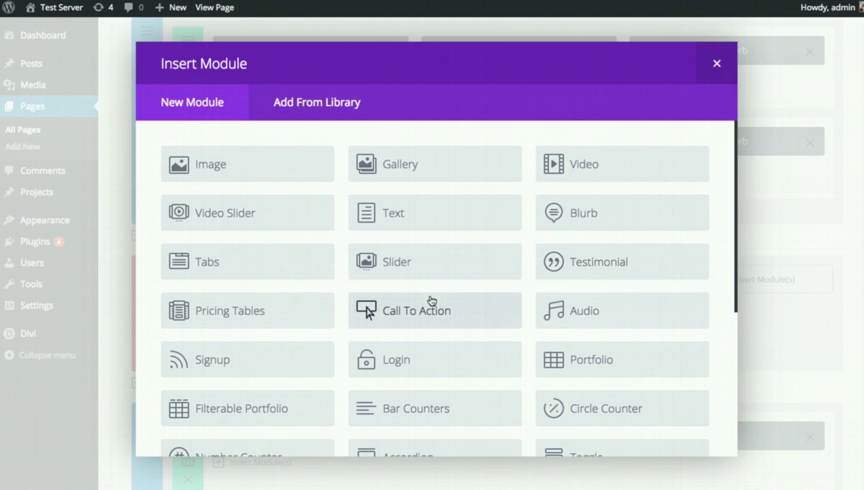
{"action": "scroll", "coordinate": [472, 289], "scroll_direction": "down", "scroll_amount": 3}
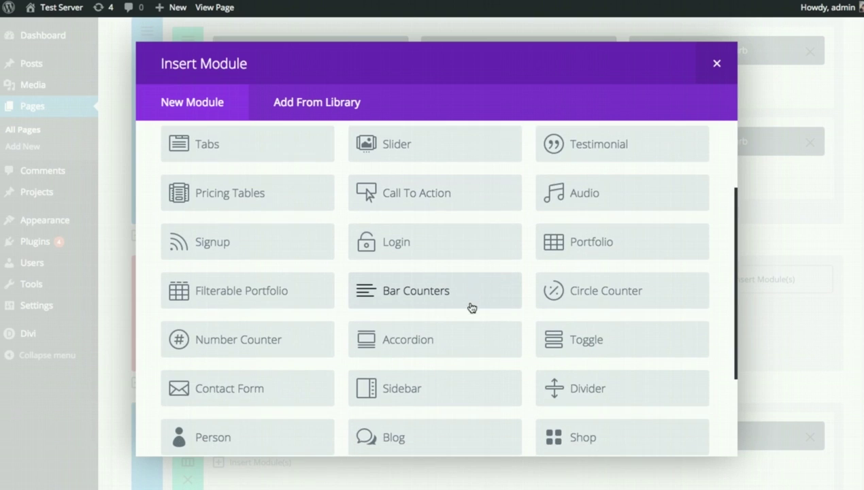
{"action": "left_click", "coordinate": [433, 389]}
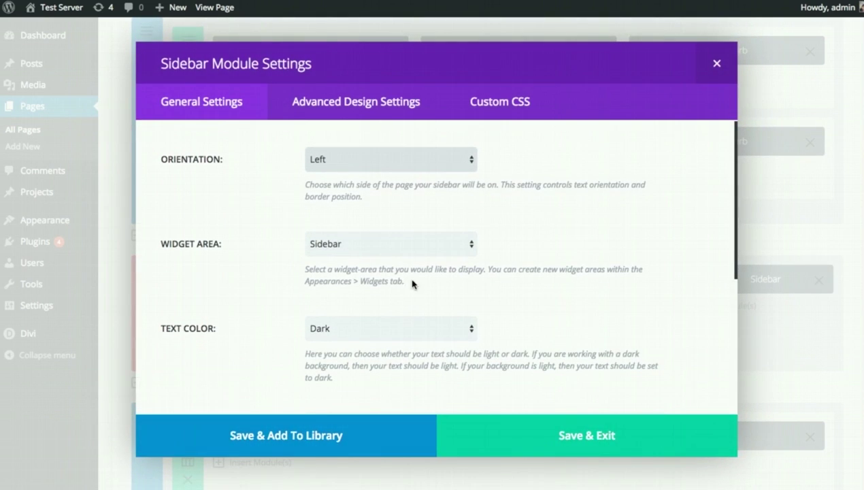
{"action": "left_click", "coordinate": [531, 430]}
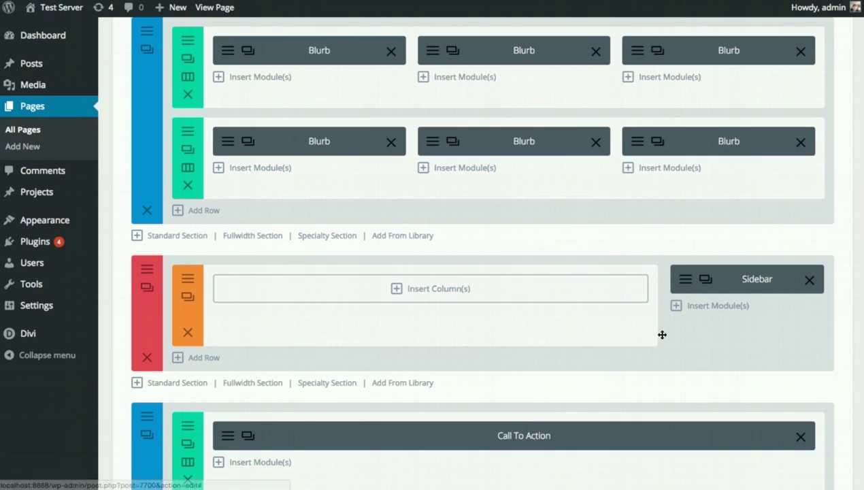
- Fill the main area with a 1/2 two-column row and a 1/3 three-column row beneath it
{"action": "left_click", "coordinate": [436, 295]}
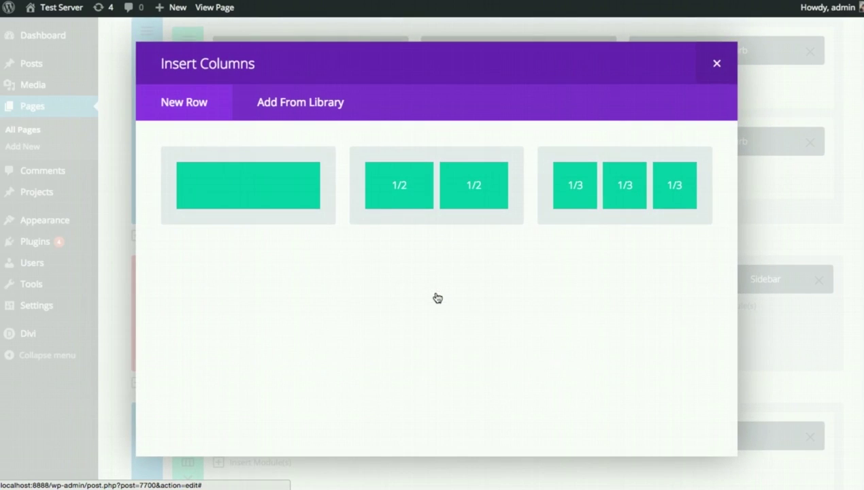
{"action": "left_click", "coordinate": [433, 212]}
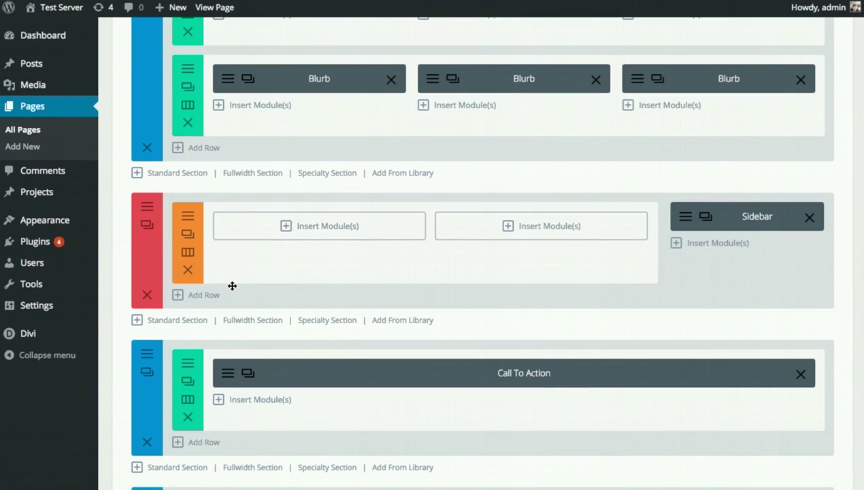
{"action": "left_click", "coordinate": [204, 300]}
{"action": "left_click", "coordinate": [581, 199]}
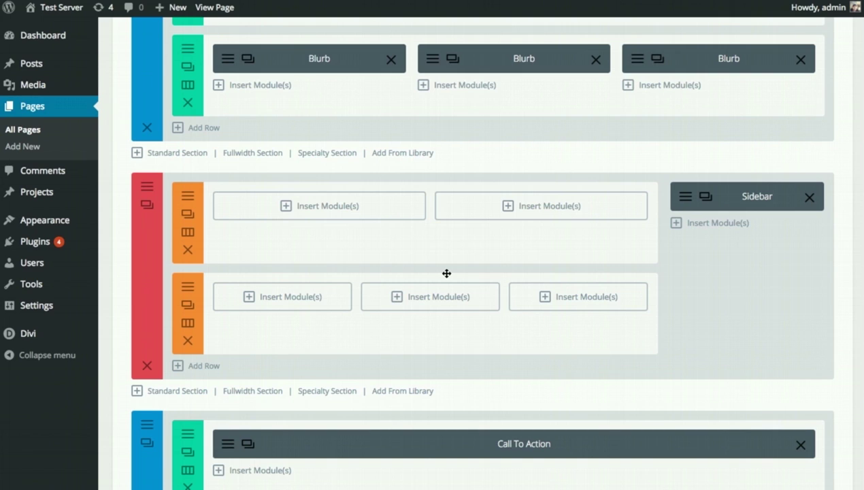
{"action": "scroll", "coordinate": [534, 332], "scroll_direction": "up", "scroll_amount": 6}
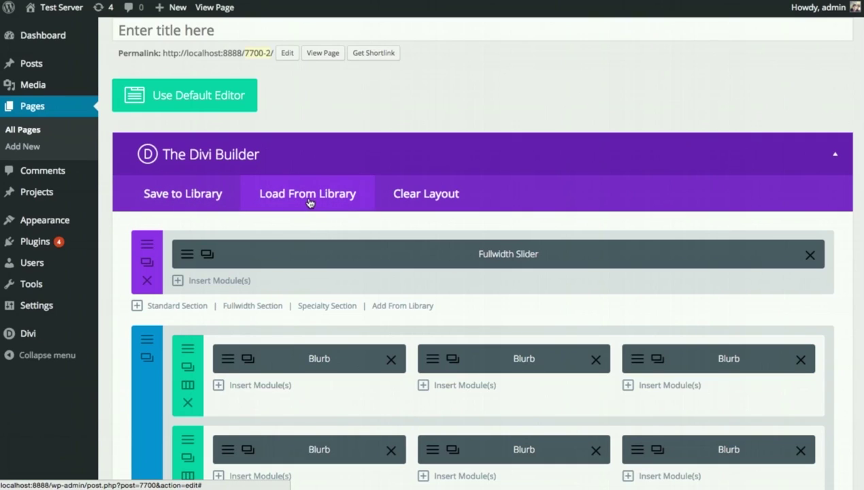
- Show the Divi admin submenu with Theme Options, Theme Customizer, Module Customizer and Divi Library
{"action": "mouse_move", "coordinate": [85, 330]}
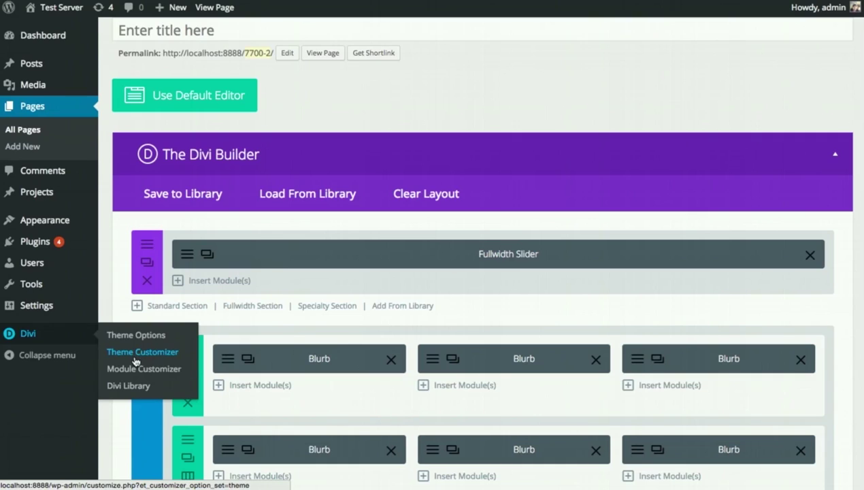
- Go to Divi > Theme Customizer and leave the unsaved page editor
{"action": "left_click", "coordinate": [145, 354]}
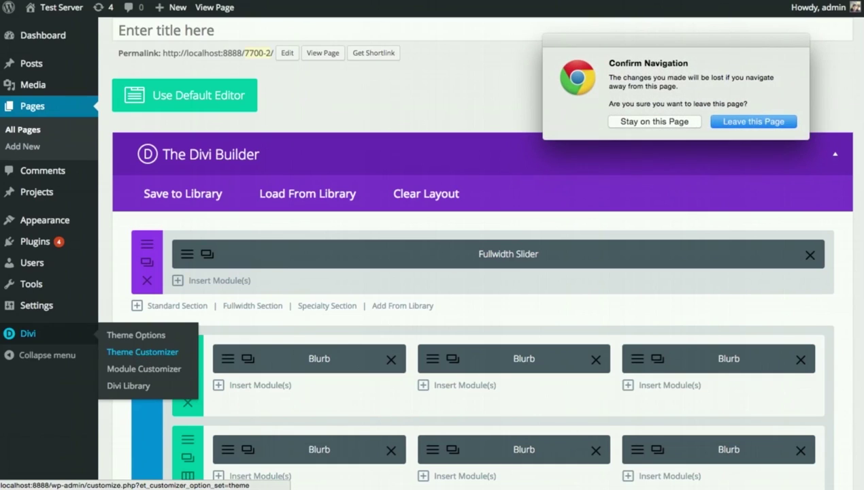
{"action": "left_click", "coordinate": [774, 124]}
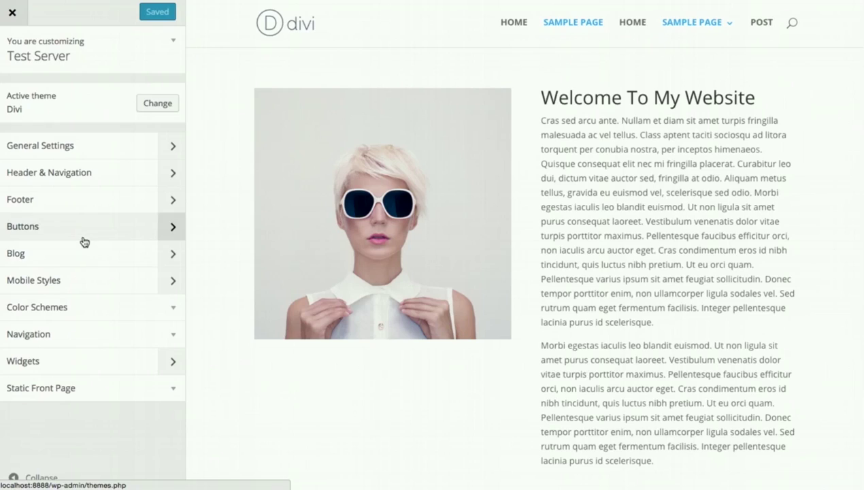
- Set body text size 18, body line height 1.9, heading size 35 and heading letter spacing 2
{"action": "left_click", "coordinate": [60, 147]}
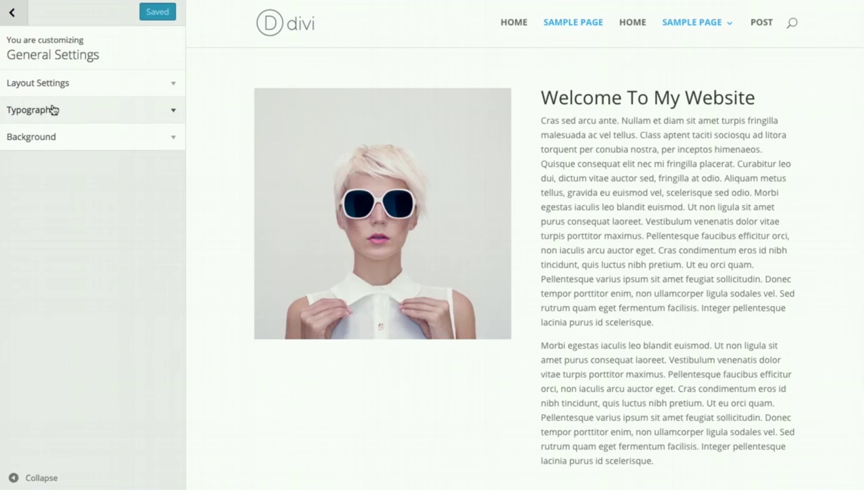
{"action": "left_click", "coordinate": [66, 113]}
{"action": "mouse_move", "coordinate": [39, 154]}
{"action": "left_mouse_down"}
{"action": "mouse_move", "coordinate": [62, 156]}
{"action": "mouse_move", "coordinate": [50, 155]}
{"action": "left_mouse_up"}
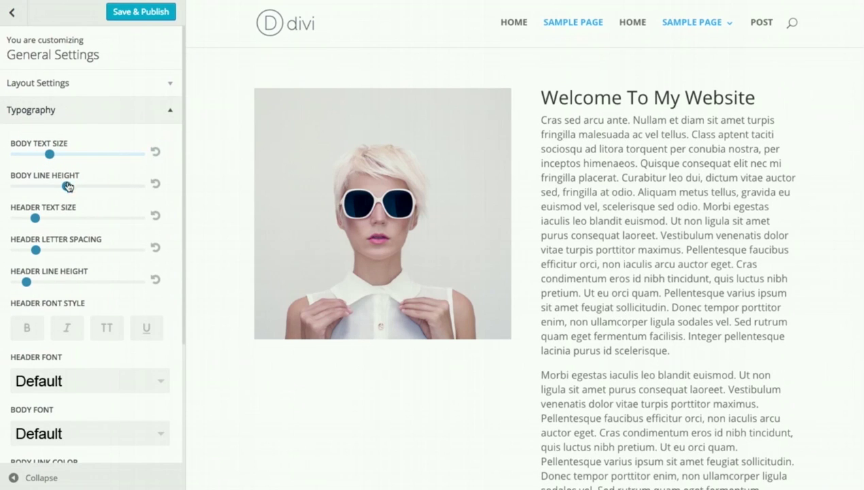
{"action": "left_click_drag", "start_coordinate": [69, 188], "coordinate": [78, 188]}
{"action": "left_click_drag", "start_coordinate": [35, 218], "coordinate": [46, 218]}
{"action": "left_click_drag", "start_coordinate": [36, 250], "coordinate": [52, 246]}
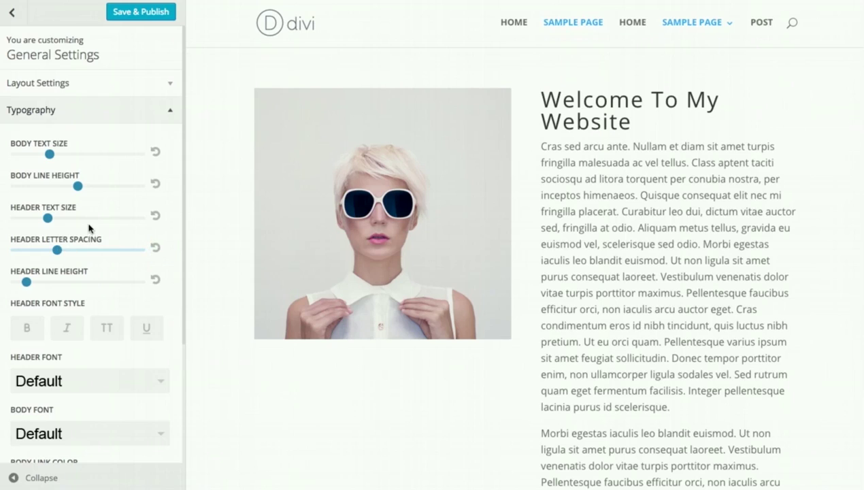
- Make headings bold, italic and uppercase
{"action": "left_click", "coordinate": [29, 328]}
{"action": "left_click", "coordinate": [65, 331]}
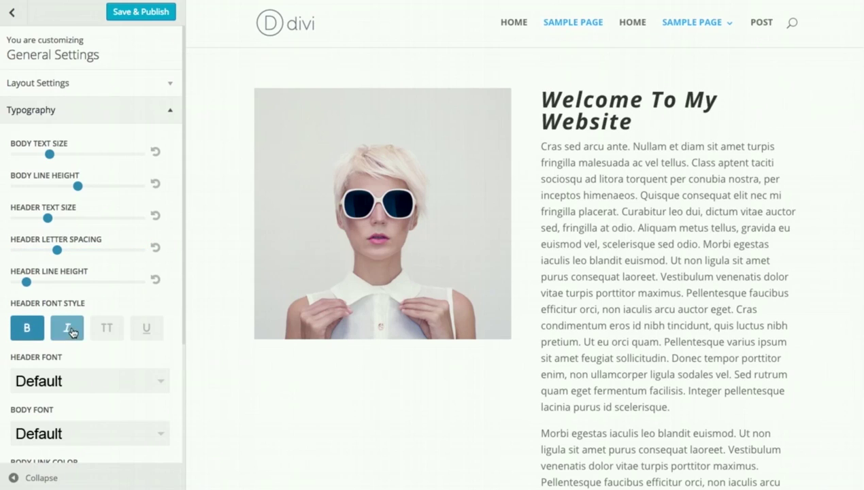
{"action": "left_click", "coordinate": [106, 330]}
{"action": "scroll", "coordinate": [68, 310], "scroll_direction": "down", "scroll_amount": 3}
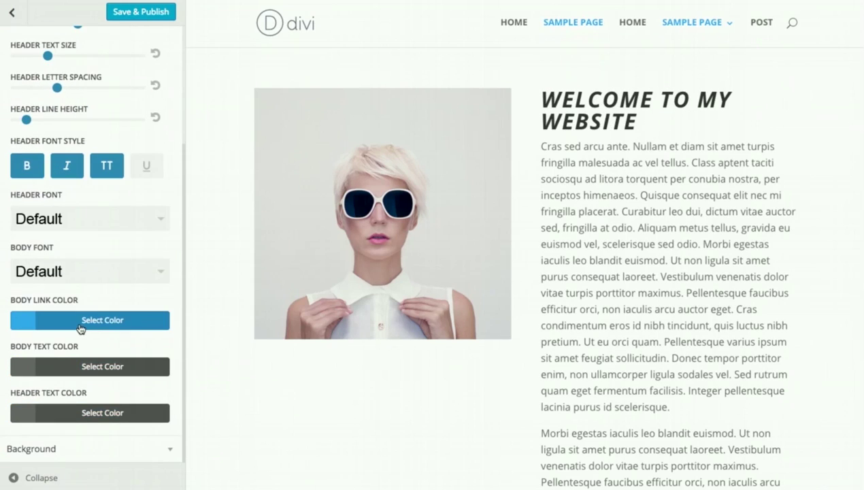
{"action": "scroll", "coordinate": [85, 285], "scroll_direction": "up", "scroll_amount": 3}
- Enable Boxed Layout and increase Section Height in Layout Settings
{"action": "left_click", "coordinate": [29, 107]}
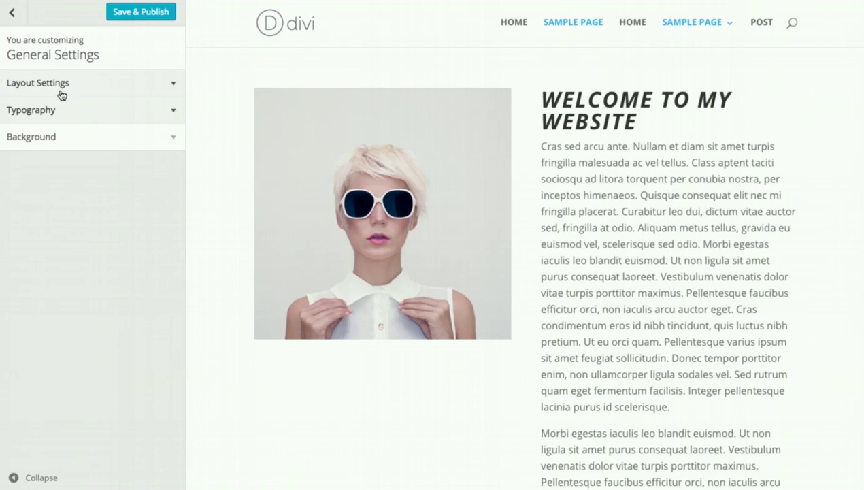
{"action": "left_click", "coordinate": [53, 88]}
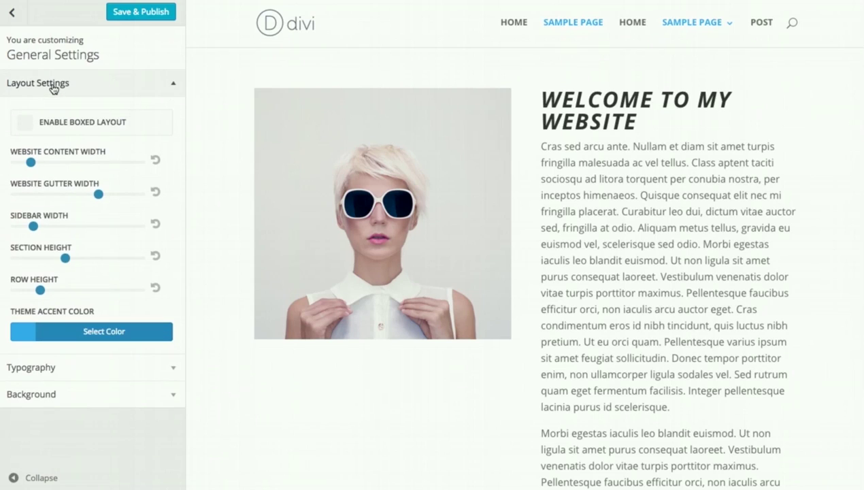
{"action": "left_click", "coordinate": [25, 125]}
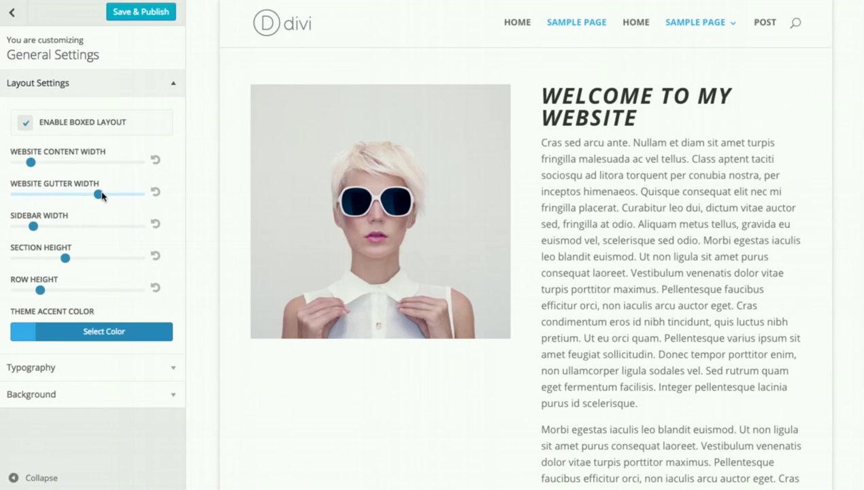
{"action": "mouse_move", "coordinate": [101, 195]}
{"action": "left_mouse_down"}
{"action": "mouse_move", "coordinate": [28, 195]}
{"action": "mouse_move", "coordinate": [100, 195]}
{"action": "left_mouse_up"}
{"action": "mouse_move", "coordinate": [65, 257]}
{"action": "left_mouse_down"}
{"action": "mouse_move", "coordinate": [115, 258]}
{"action": "mouse_move", "coordinate": [78, 257]}
{"action": "left_mouse_up"}
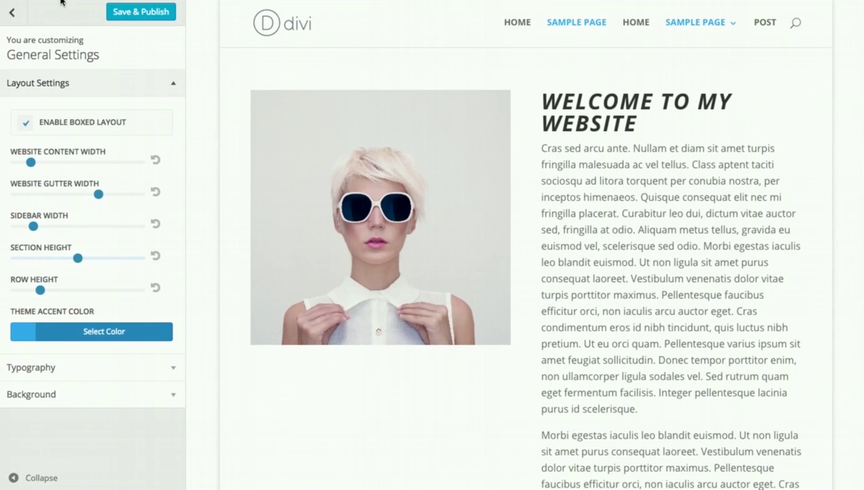
{"action": "left_click", "coordinate": [14, 17]}
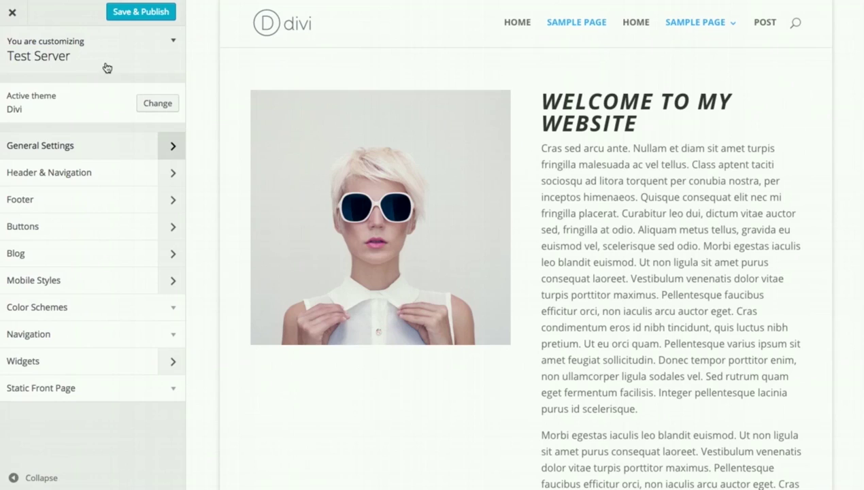
- Raise the Primary Menu Bar's menu/logo height and set its background to blue #1e73be
{"action": "left_click", "coordinate": [59, 176]}
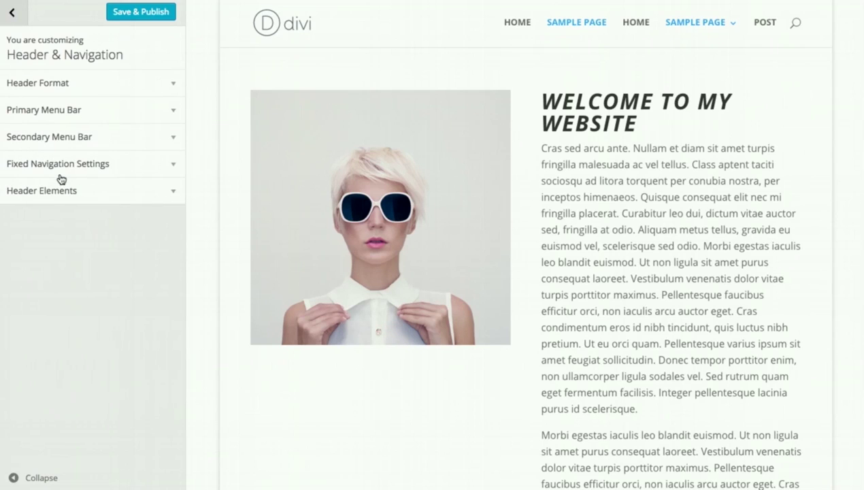
{"action": "left_click", "coordinate": [80, 112]}
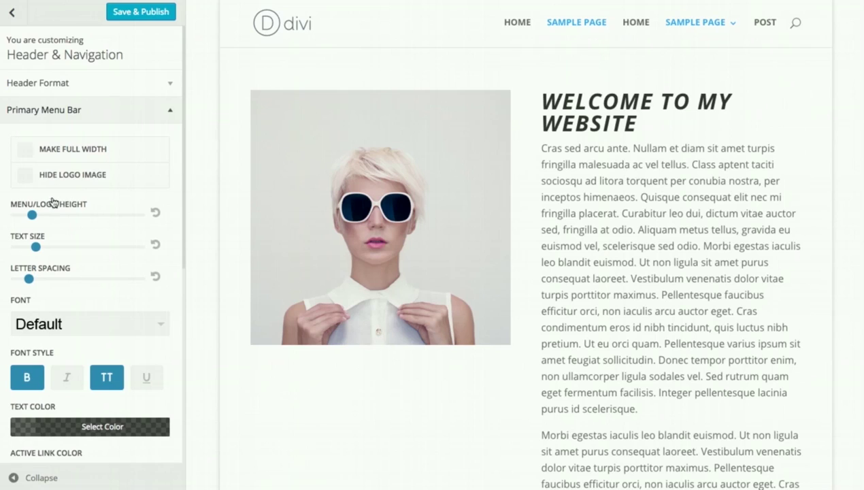
{"action": "left_click_drag", "start_coordinate": [32, 215], "coordinate": [69, 215]}
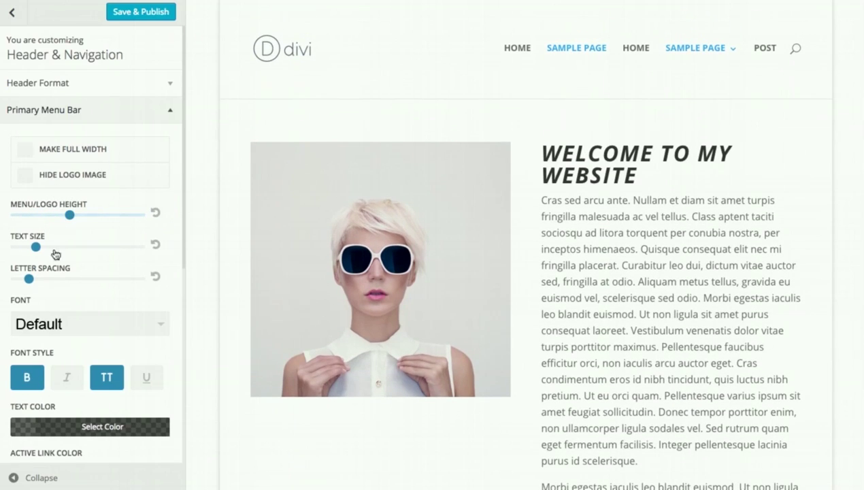
{"action": "scroll", "coordinate": [79, 286], "scroll_direction": "down", "scroll_amount": 5}
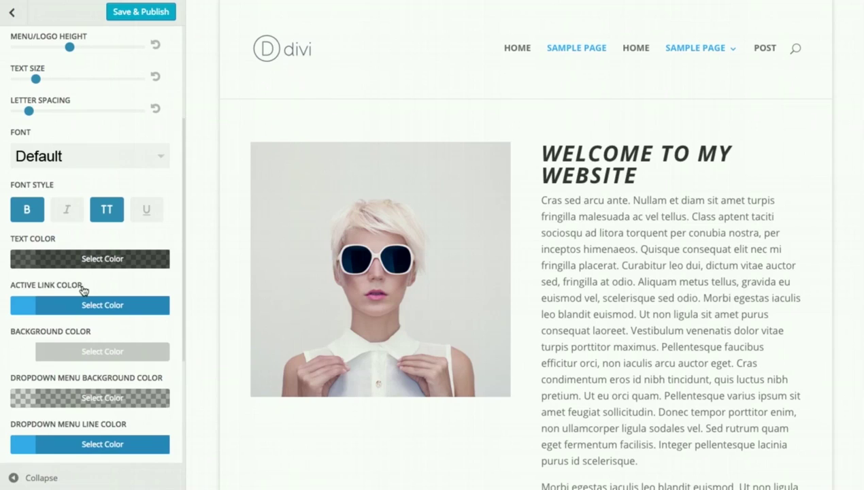
{"action": "scroll", "coordinate": [93, 320], "scroll_direction": "down", "scroll_amount": 1}
{"action": "left_click", "coordinate": [80, 332]}
{"action": "scroll", "coordinate": [85, 326], "scroll_direction": "down", "scroll_amount": 3}
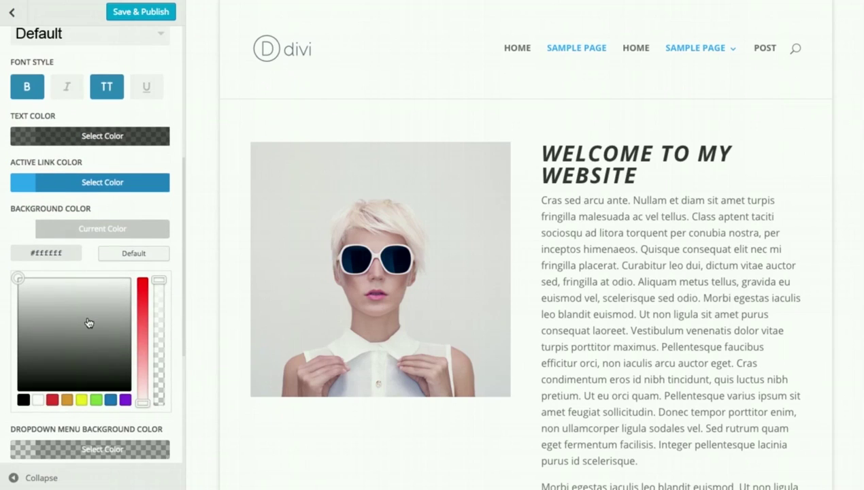
{"action": "left_click", "coordinate": [111, 399]}
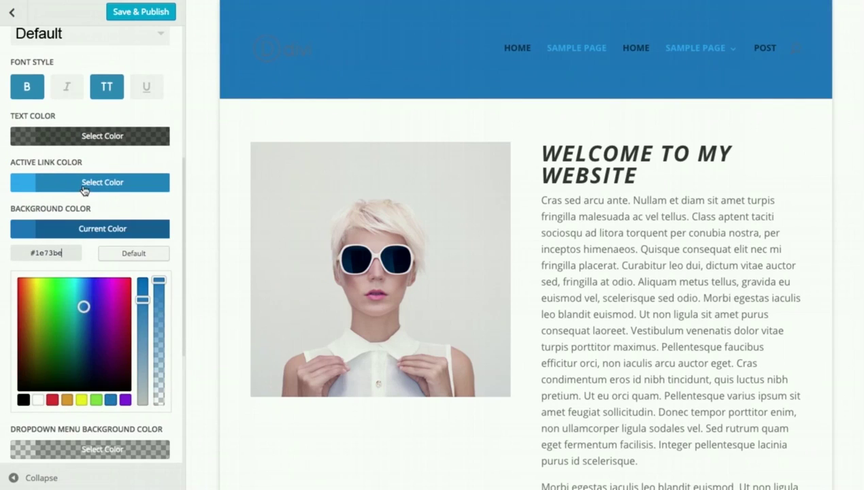
- Make active menu links white and the menu text translucent white
{"action": "left_click", "coordinate": [85, 184]}
{"action": "left_click", "coordinate": [38, 353]}
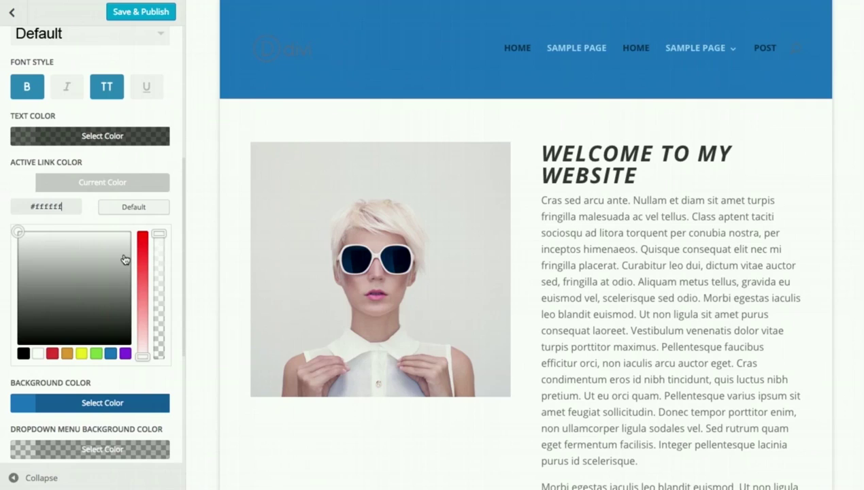
{"action": "left_click", "coordinate": [112, 190]}
{"action": "left_click", "coordinate": [95, 139]}
{"action": "left_click", "coordinate": [38, 306]}
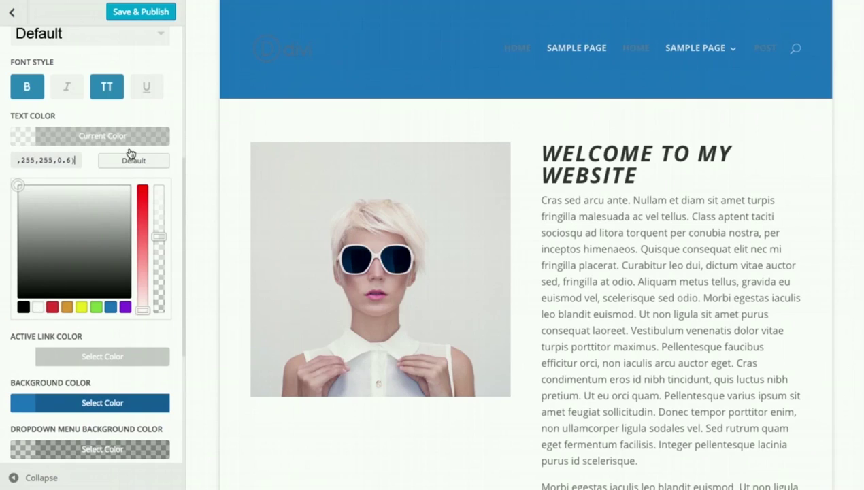
{"action": "left_click", "coordinate": [136, 160]}
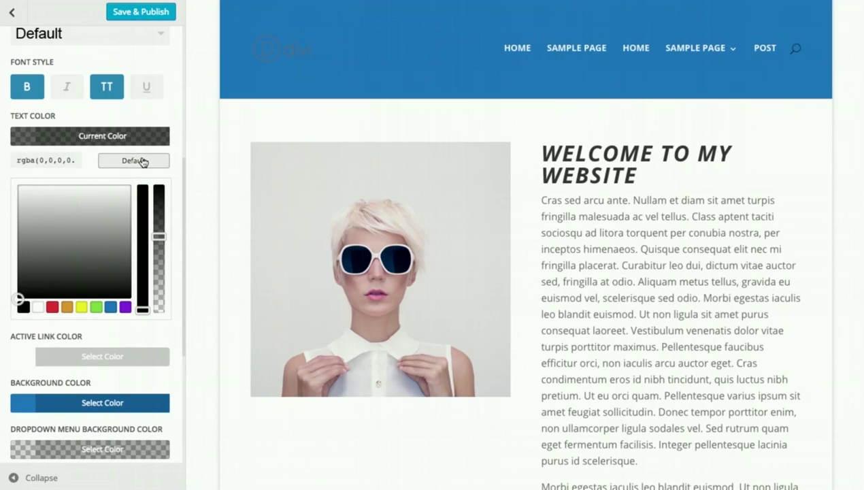
{"action": "left_click", "coordinate": [39, 306]}
{"action": "left_click", "coordinate": [12, 14]}
{"action": "left_click", "coordinate": [13, 16]}
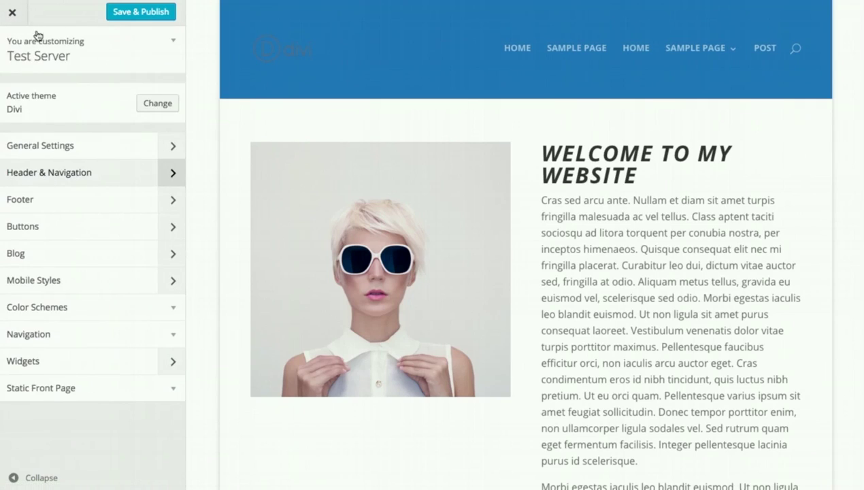